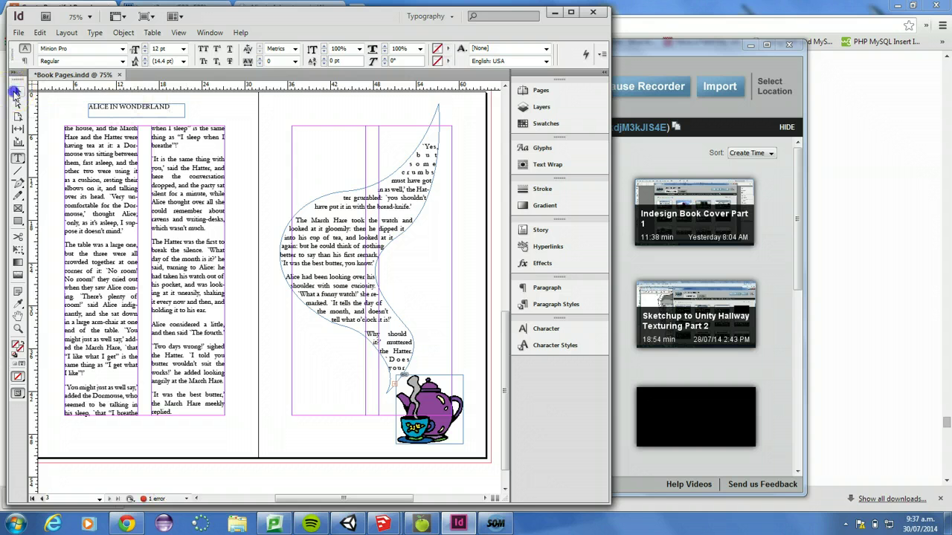
Set the font size of the ALICE IN WONDERLAND header to 9 pt
{"action": "left_click", "coordinate": [14, 93]}
{"action": "left_click", "coordinate": [546, 328]}
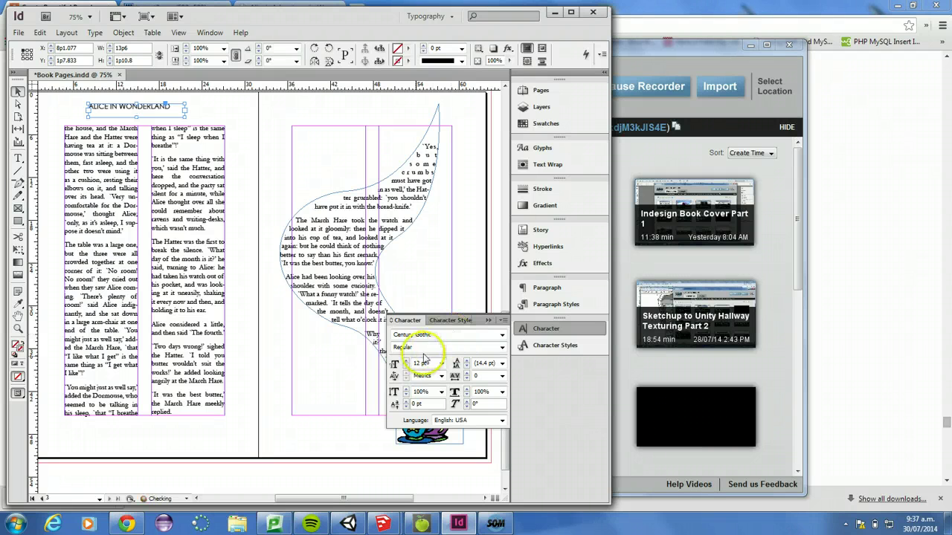
{"action": "left_click", "coordinate": [406, 367]}
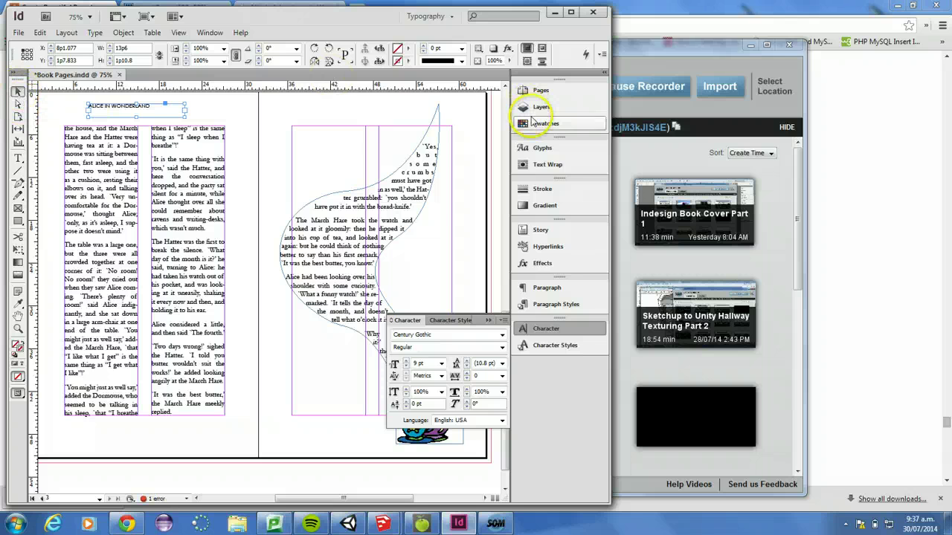
Colour the ALICE IN WONDERLAND header text grey using CMYK values of 0, 0, 0 and about 66% black
{"action": "left_click", "coordinate": [536, 123]}
{"action": "mouse_move", "coordinate": [505, 132]}
{"action": "left_mouse_down"}
{"action": "mouse_move", "coordinate": [506, 166]}
{"action": "mouse_move", "coordinate": [503, 123]}
{"action": "left_mouse_up"}
{"action": "left_click", "coordinate": [547, 126]}
{"action": "left_click", "coordinate": [210, 32]}
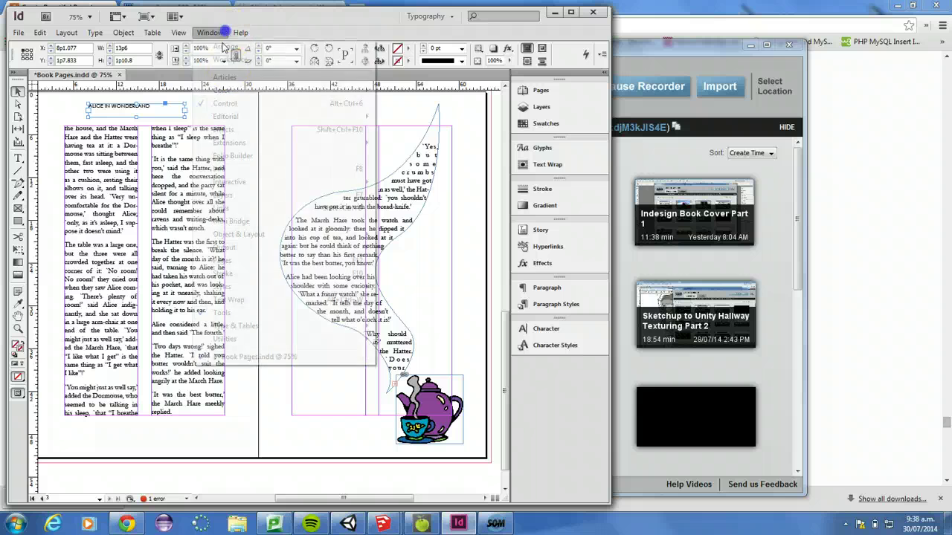
{"action": "left_click", "coordinate": [238, 90]}
{"action": "left_click", "coordinate": [401, 90]}
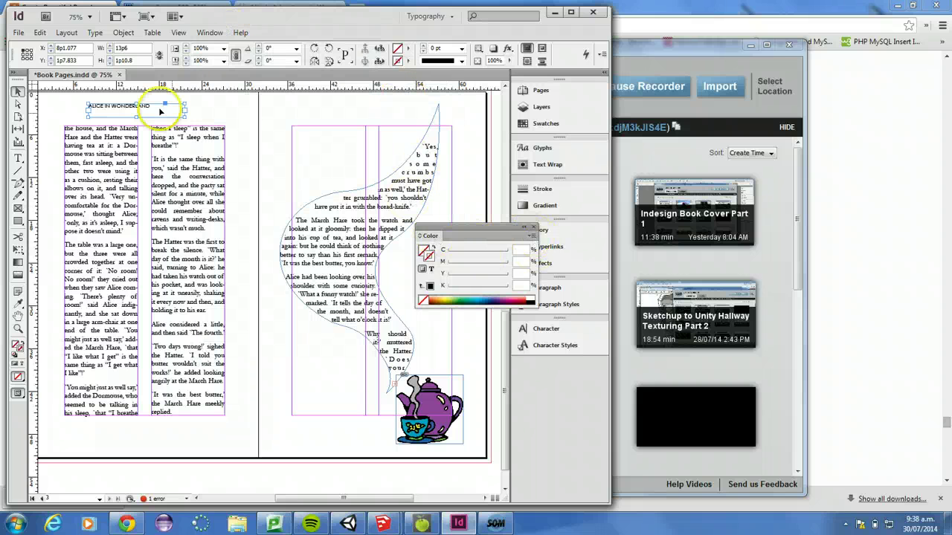
{"action": "triple_click", "coordinate": [131, 106]}
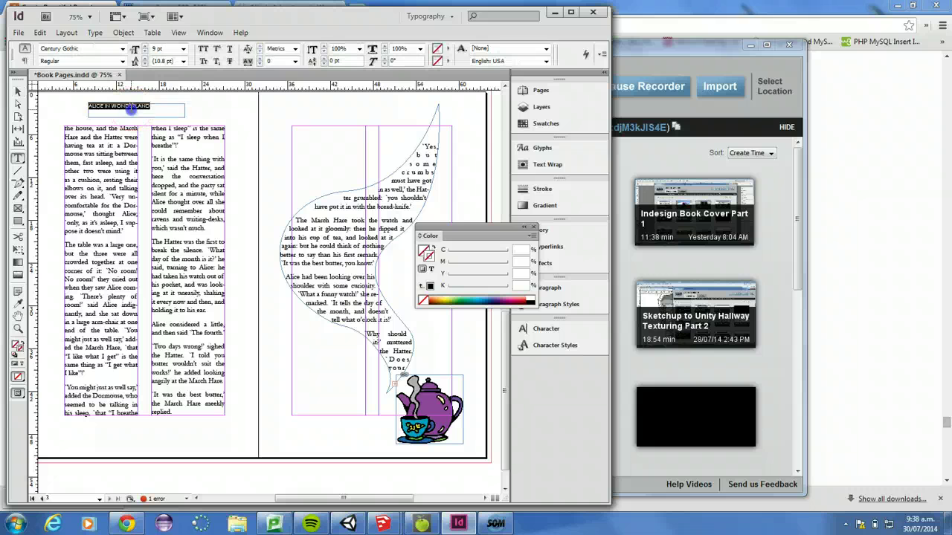
{"action": "left_click", "coordinate": [531, 235]}
{"action": "left_click", "coordinate": [565, 274]}
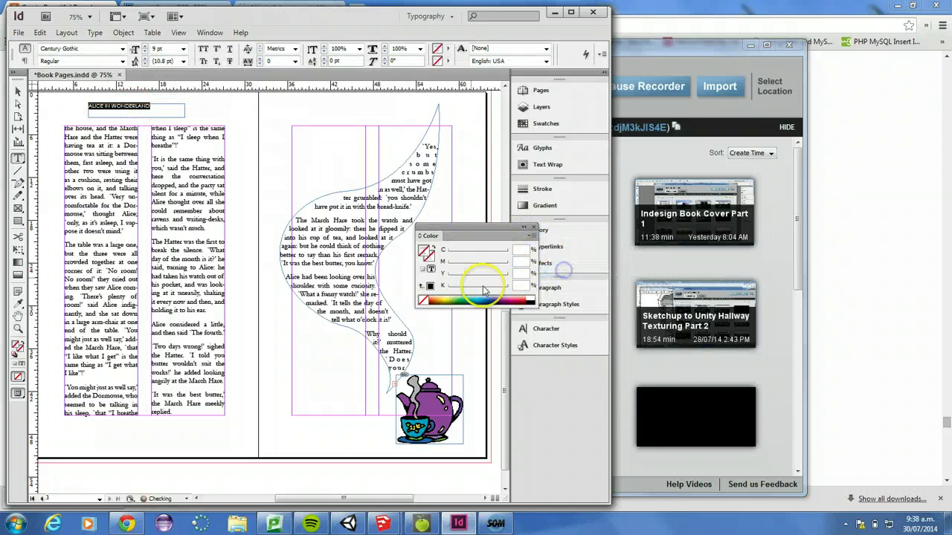
{"action": "left_click", "coordinate": [429, 287]}
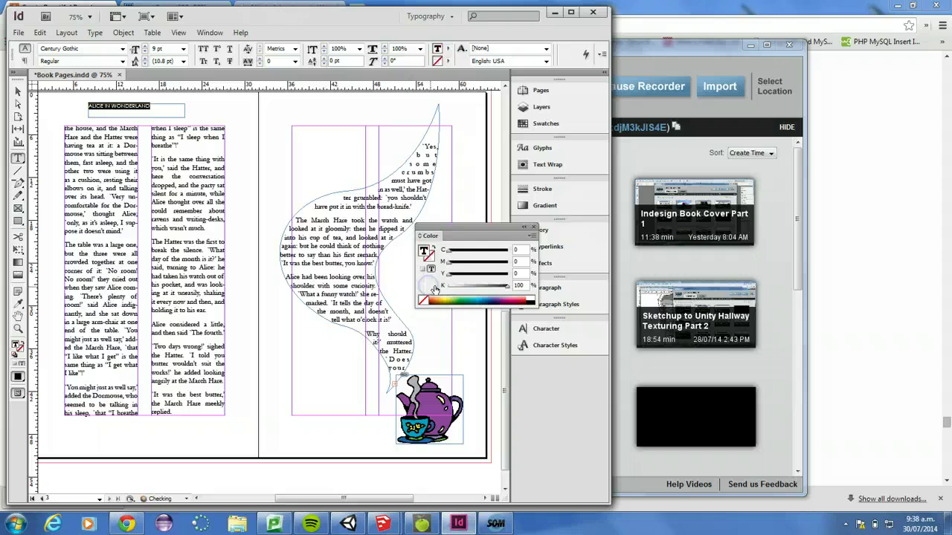
{"action": "left_click_drag", "start_coordinate": [496, 290], "coordinate": [487, 294]}
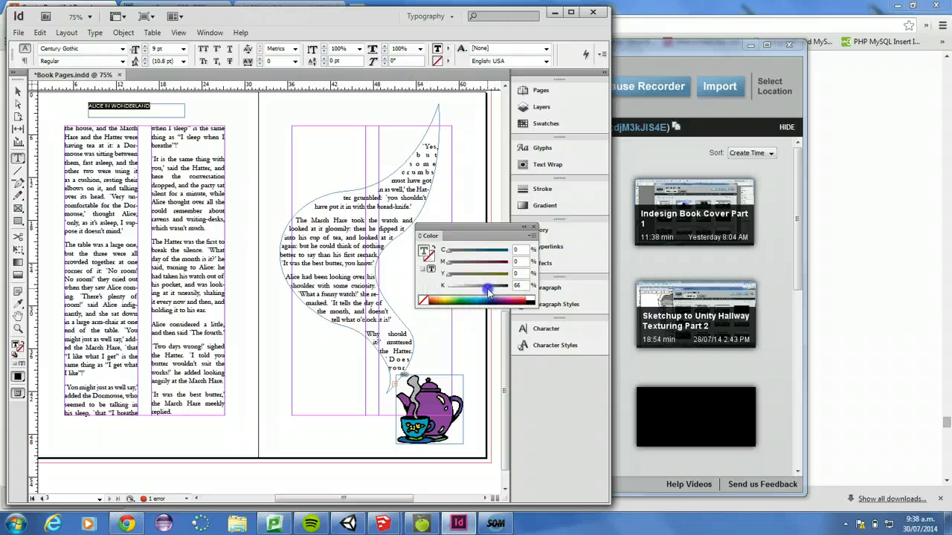
Centre-align the header text within its frame and fit the frame to its content
{"action": "left_click", "coordinate": [18, 91]}
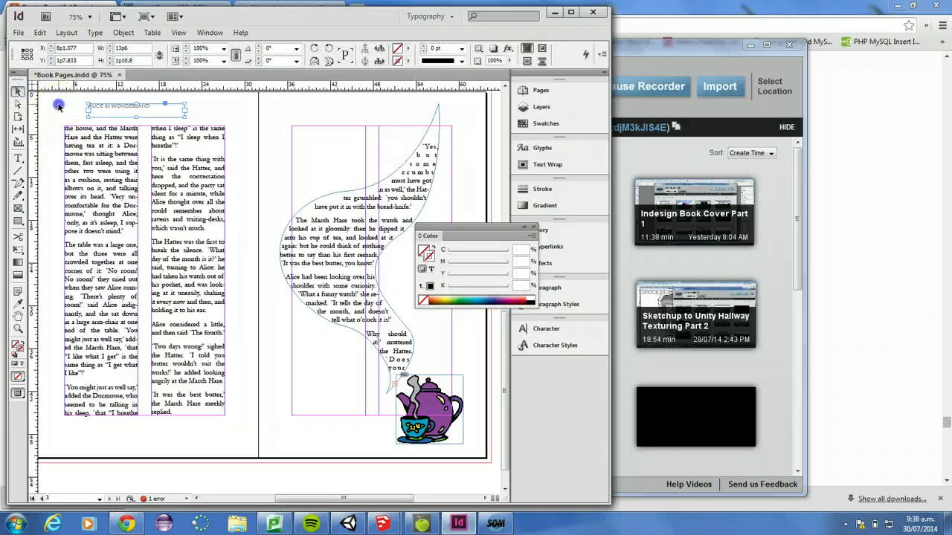
{"action": "left_click", "coordinate": [119, 109]}
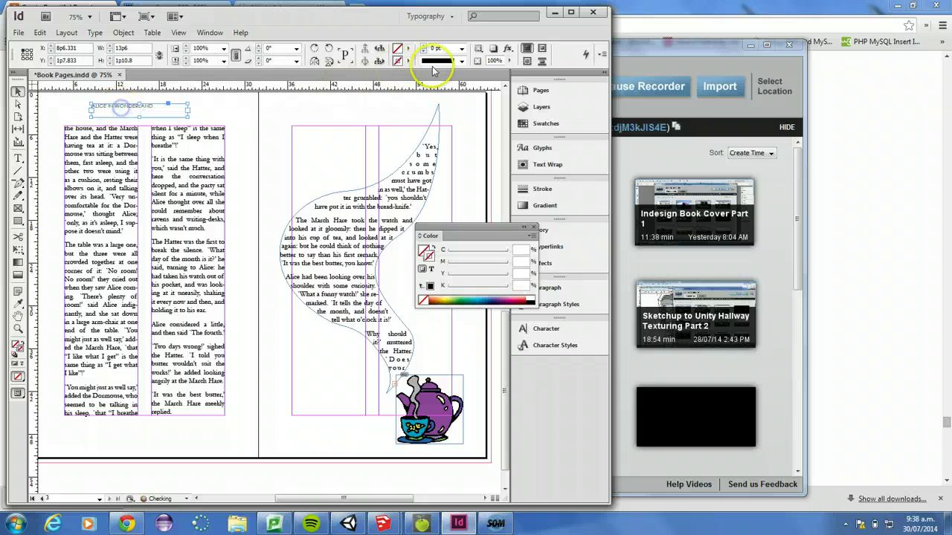
{"action": "left_click", "coordinate": [548, 290]}
{"action": "left_click", "coordinate": [407, 293]}
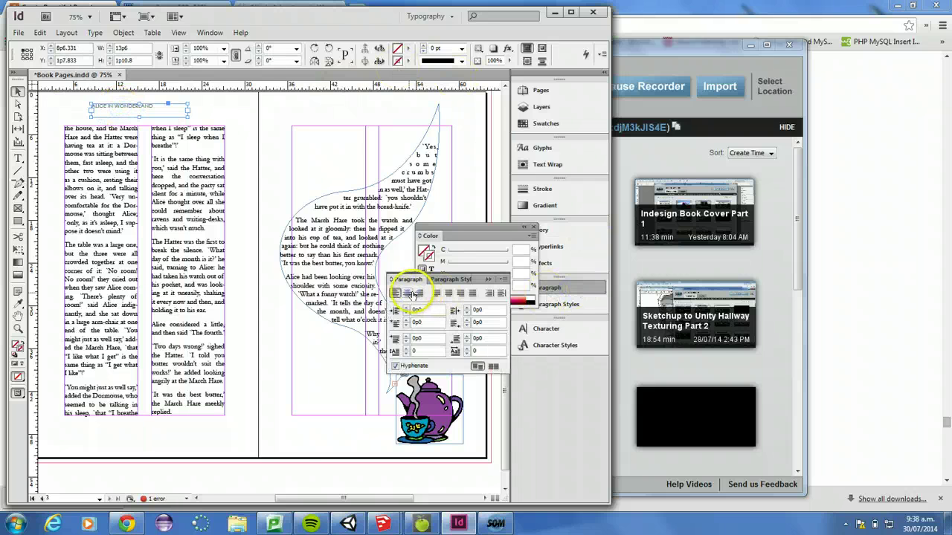
{"action": "right_click", "coordinate": [125, 108]}
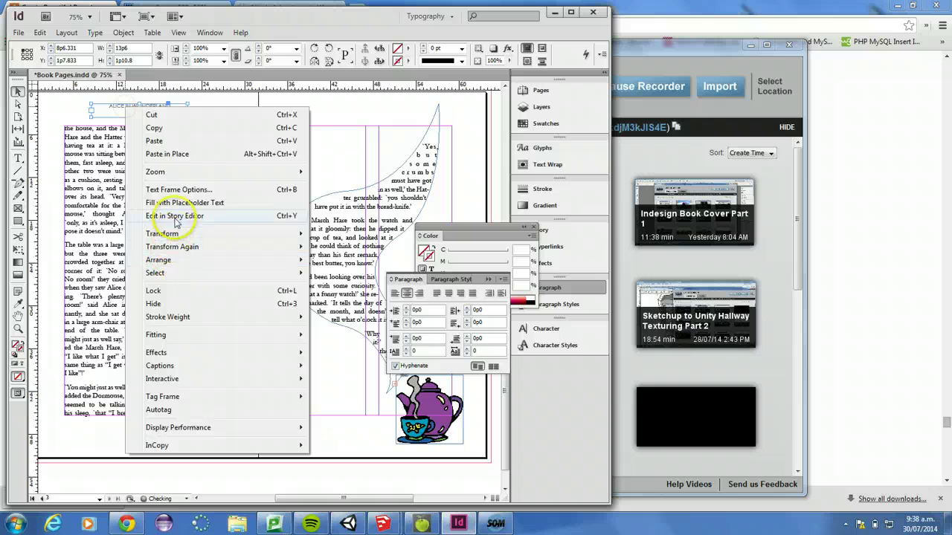
{"action": "mouse_move", "coordinate": [191, 335]}
{"action": "left_click", "coordinate": [350, 336]}
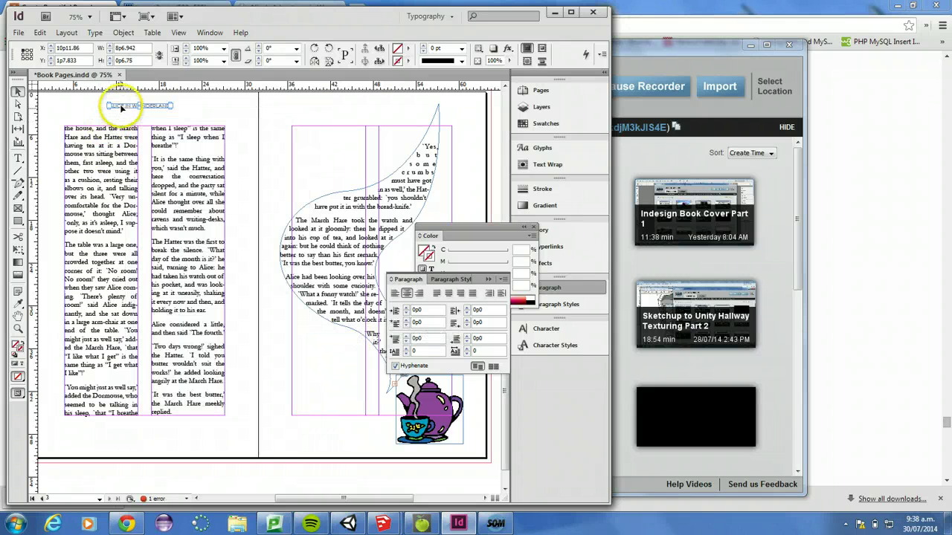
Centre the header frame above the two text columns and duplicate it at the same height on the facing page
{"action": "left_click_drag", "start_coordinate": [121, 106], "coordinate": [128, 106]}
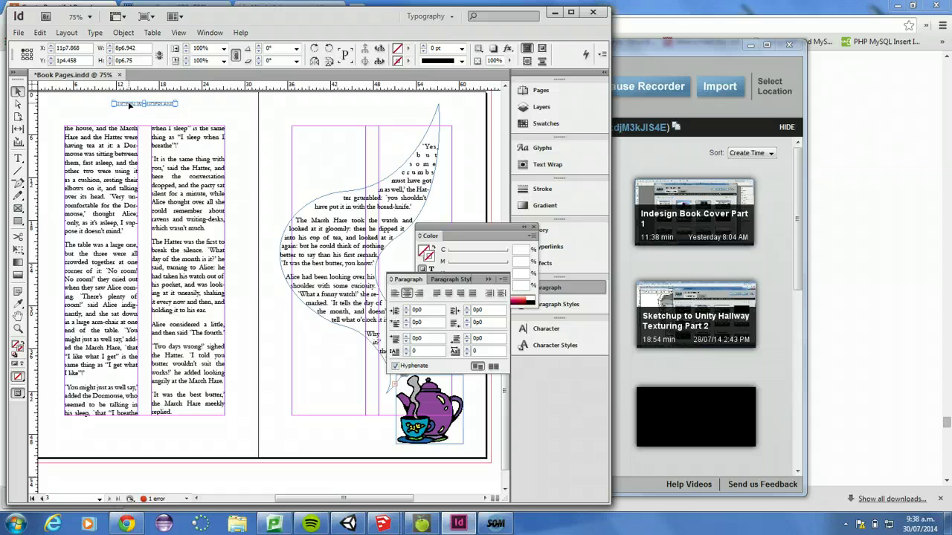
{"action": "left_click_drag", "start_coordinate": [129, 105], "coordinate": [353, 104]}
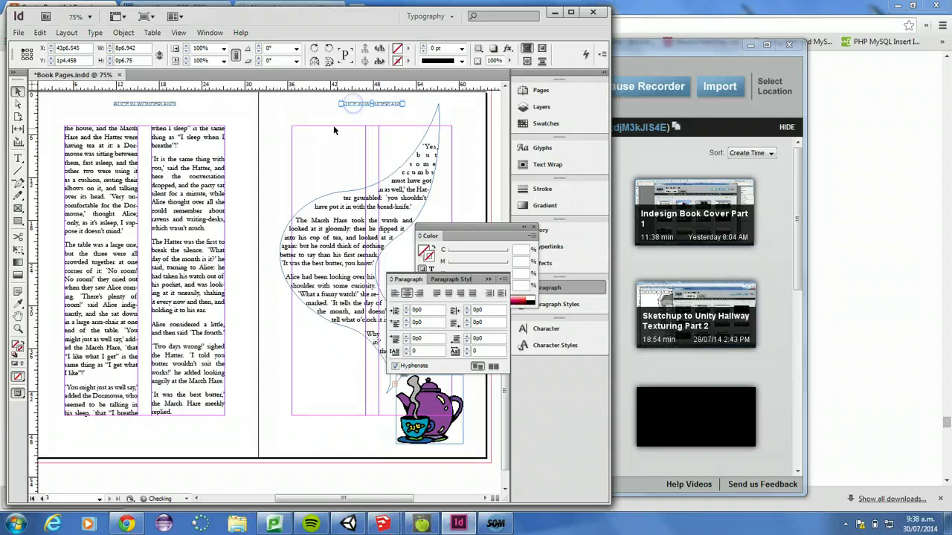
{"action": "left_click", "coordinate": [267, 109]}
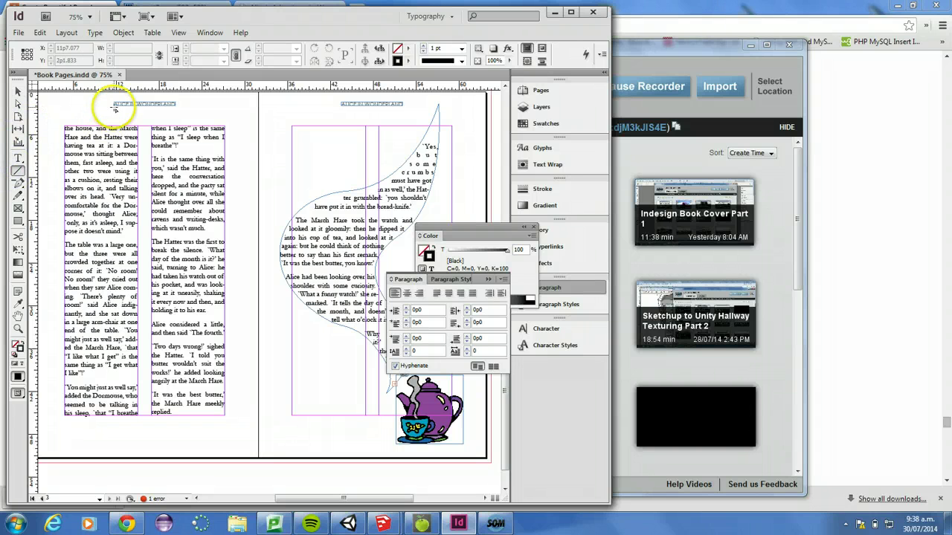
Draw a horizontal line about 8p7 long beneath the left page's header and position it at Y 2p2
{"action": "left_click_drag", "start_coordinate": [115, 109], "coordinate": [182, 105]}
{"action": "key", "text": "ctrl+equal"}
{"action": "key", "text": "ctrl+equal"}
{"action": "key", "text": "ctrl+equal"}
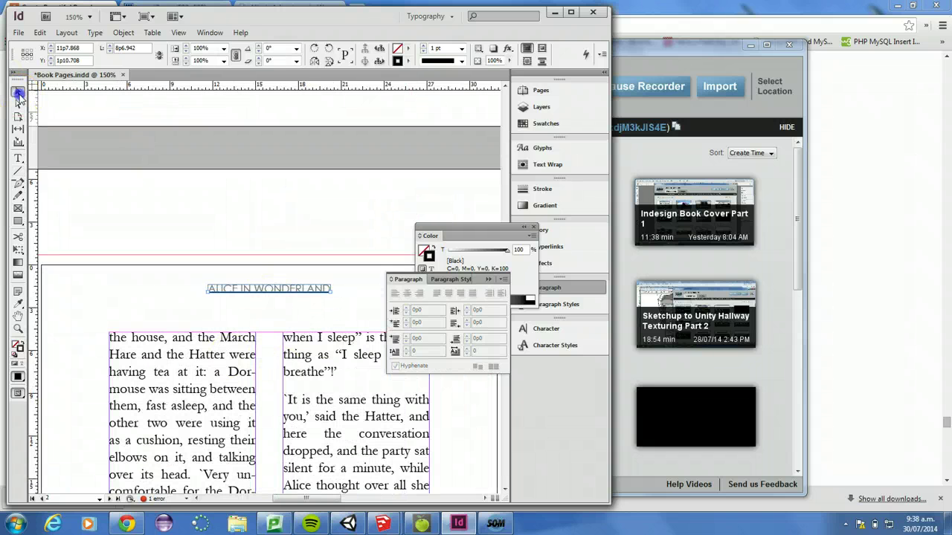
{"action": "left_click", "coordinate": [228, 294]}
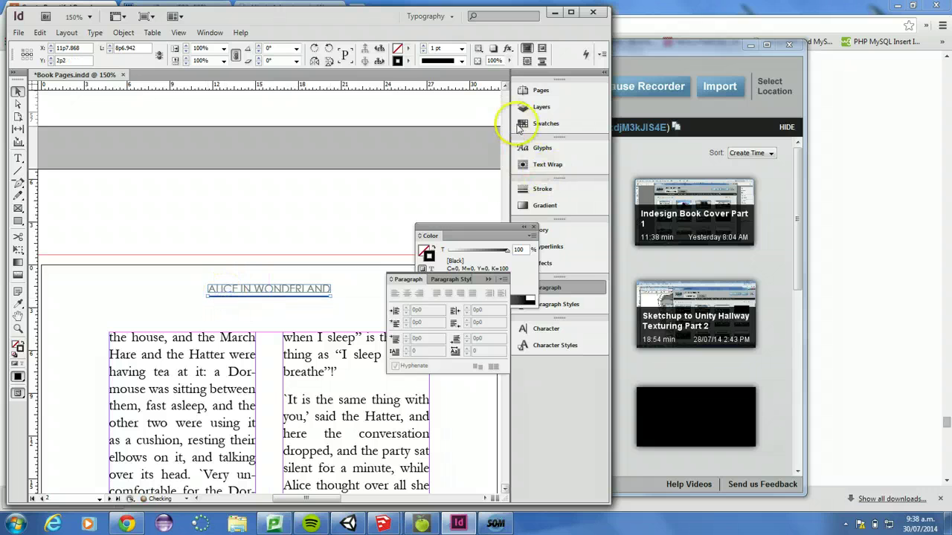
Set the stroke weight of the line under the header to 0.25 pt
{"action": "left_click", "coordinate": [542, 188]}
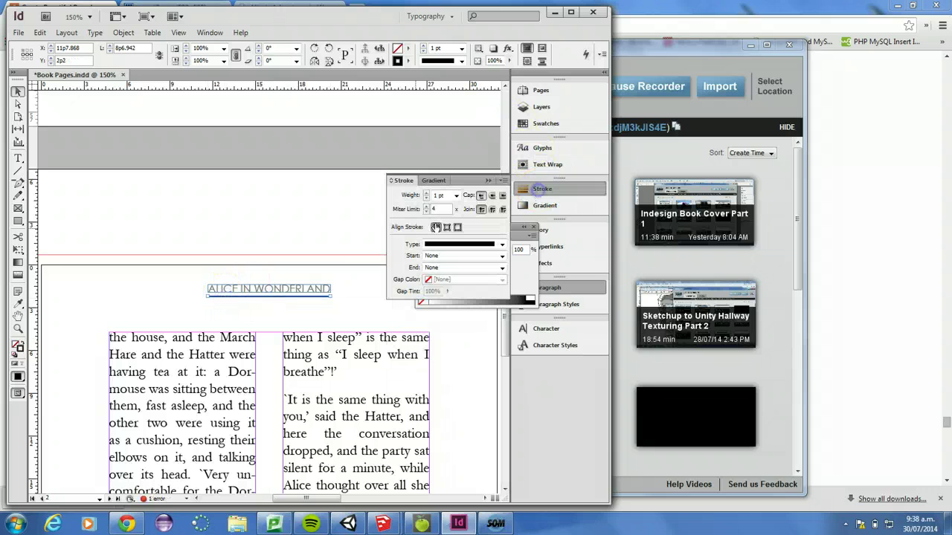
{"action": "left_click", "coordinate": [427, 198]}
{"action": "left_click", "coordinate": [456, 195]}
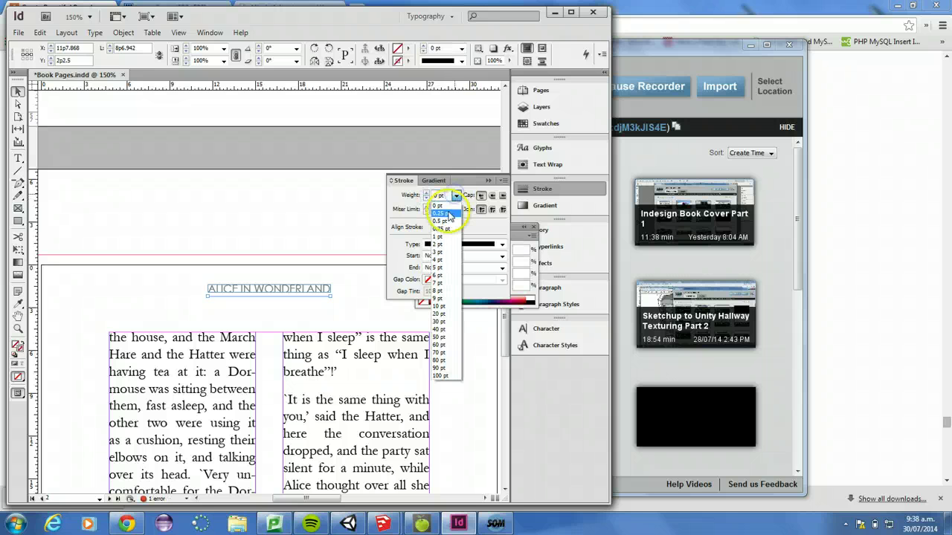
{"action": "left_click", "coordinate": [440, 214]}
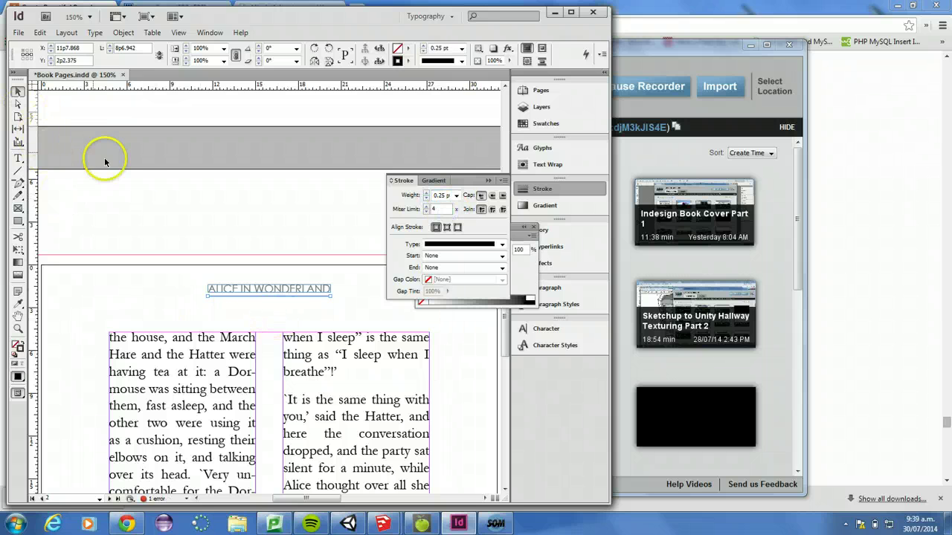
Duplicate the thin line from the left page's header to sit under the right page's header
{"action": "key", "text": "ctrl+minus"}
{"action": "key", "text": "ctrl+minus"}
{"action": "key", "text": "ctrl+minus"}
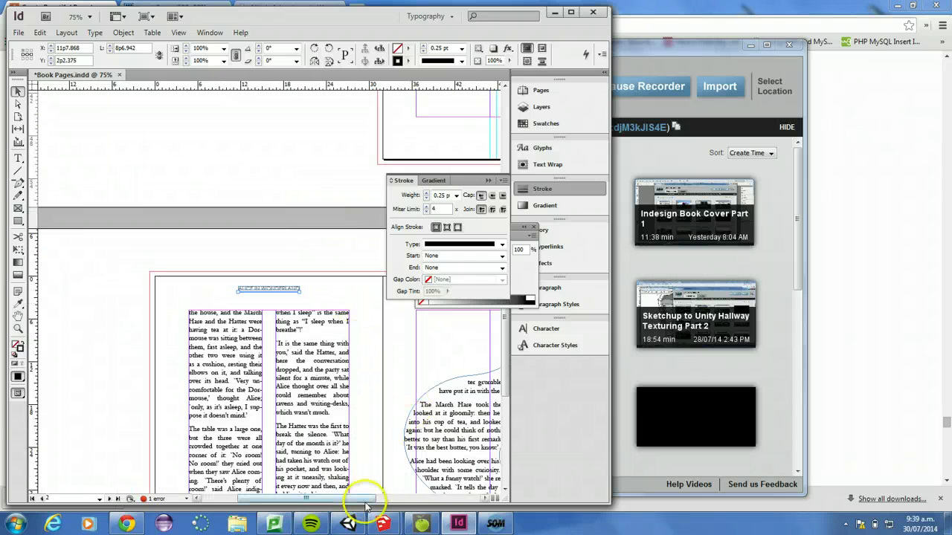
{"action": "left_click_drag", "start_coordinate": [355, 498], "coordinate": [404, 493]}
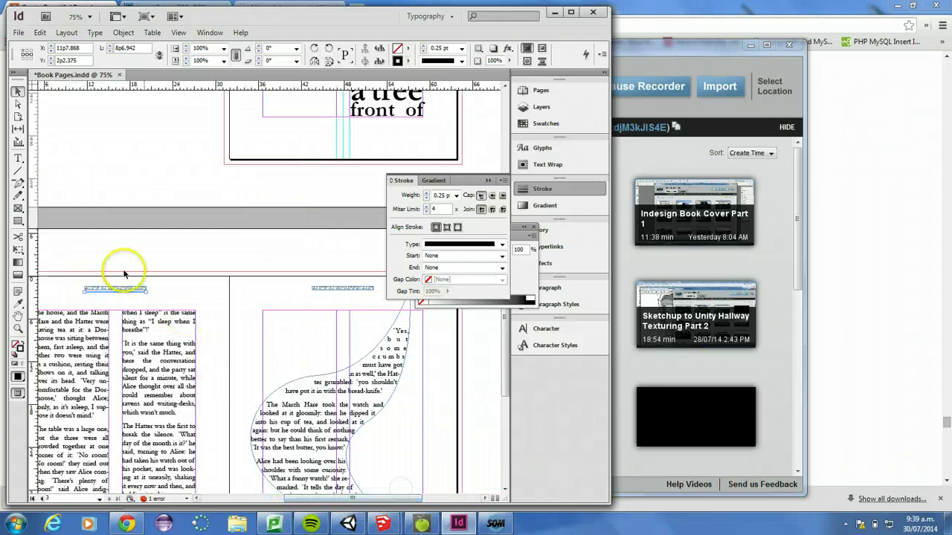
{"action": "left_click_drag", "start_coordinate": [130, 287], "coordinate": [392, 303]}
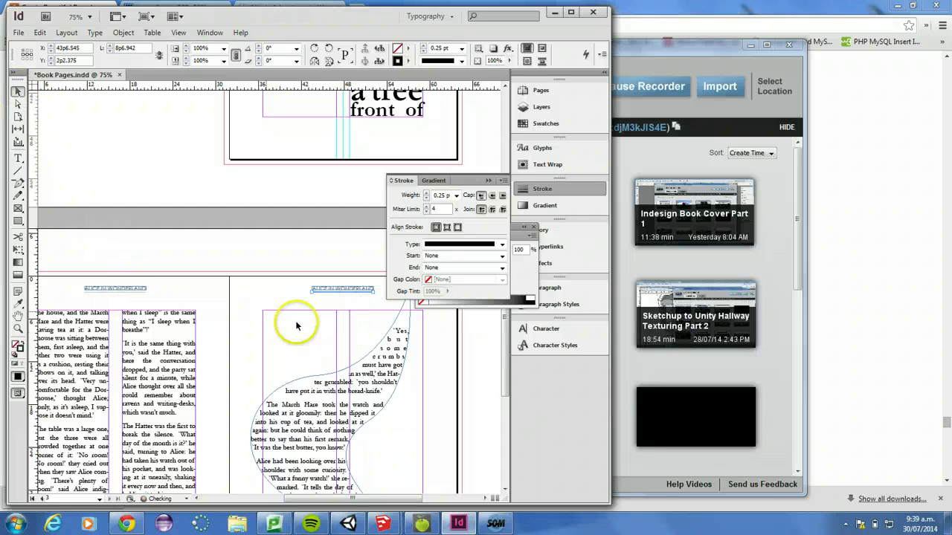
Deselect the line and preview the spread without guides and frame edges to check the headers
{"action": "left_click", "coordinate": [191, 228]}
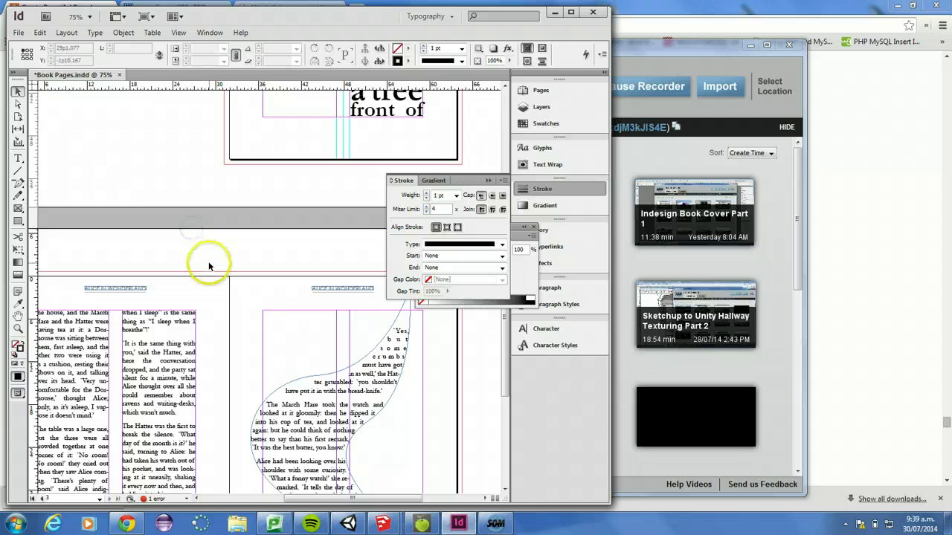
{"action": "key", "text": "w"}
{"action": "scroll", "coordinate": [271, 297], "scroll_direction": "down", "scroll_amount": 4}
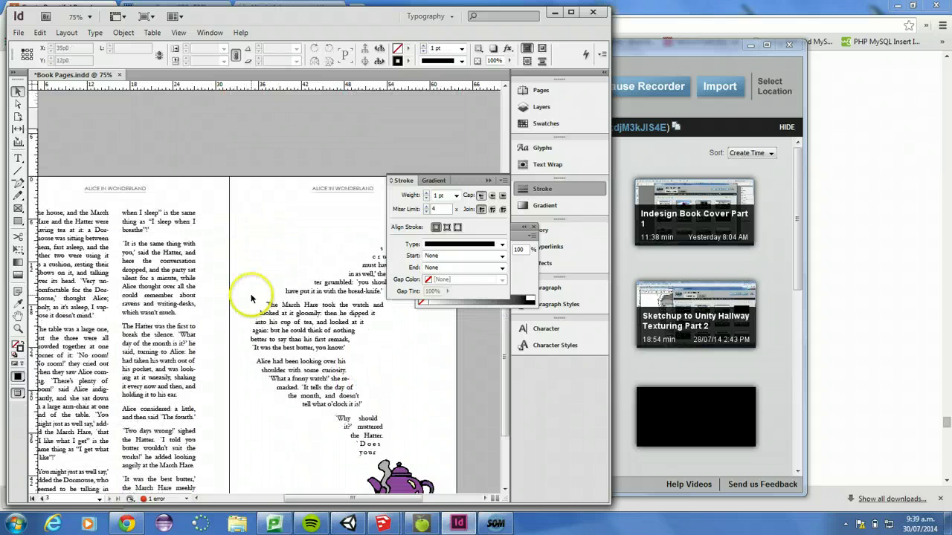
Add two blank pages at the end of the document to form a new spread
{"action": "left_click", "coordinate": [67, 33]}
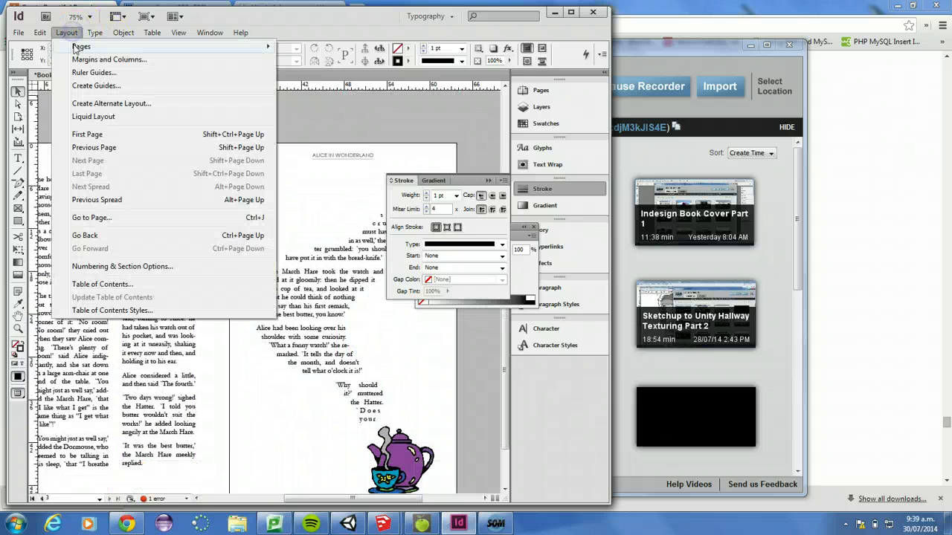
{"action": "mouse_move", "coordinate": [74, 46]}
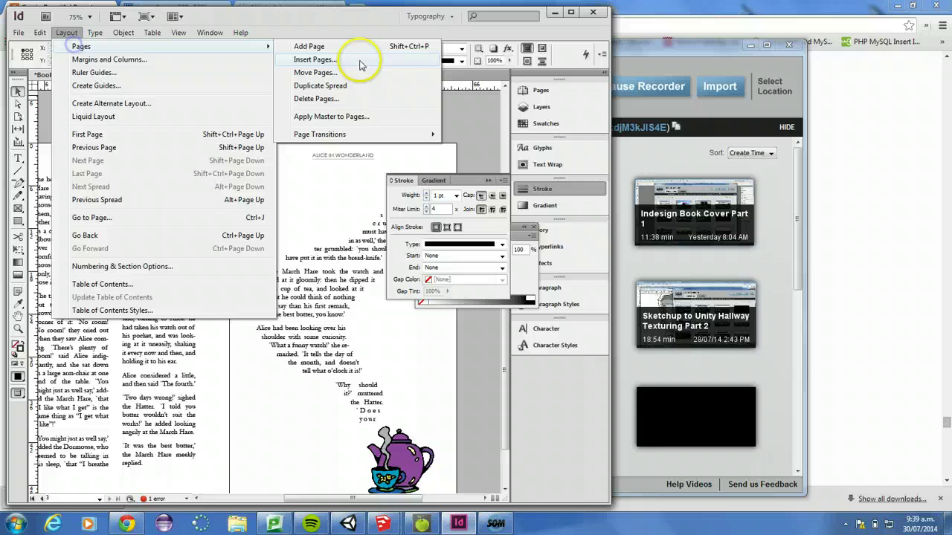
{"action": "left_click", "coordinate": [325, 49]}
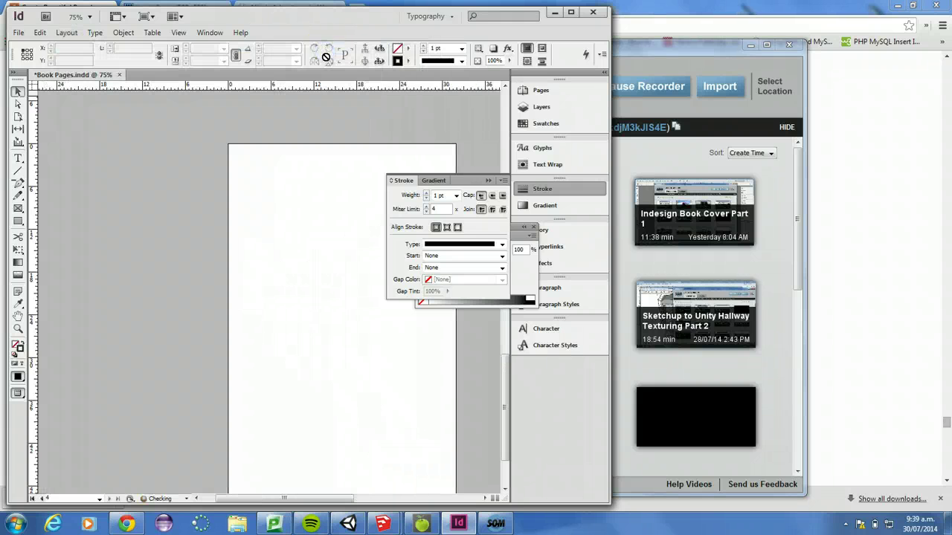
{"action": "left_click", "coordinate": [329, 273]}
{"action": "key", "text": "ctrl+minus"}
{"action": "key", "text": "ctrl+minus"}
{"action": "key", "text": "ctrl+minus"}
{"action": "key", "text": "ctrl+minus"}
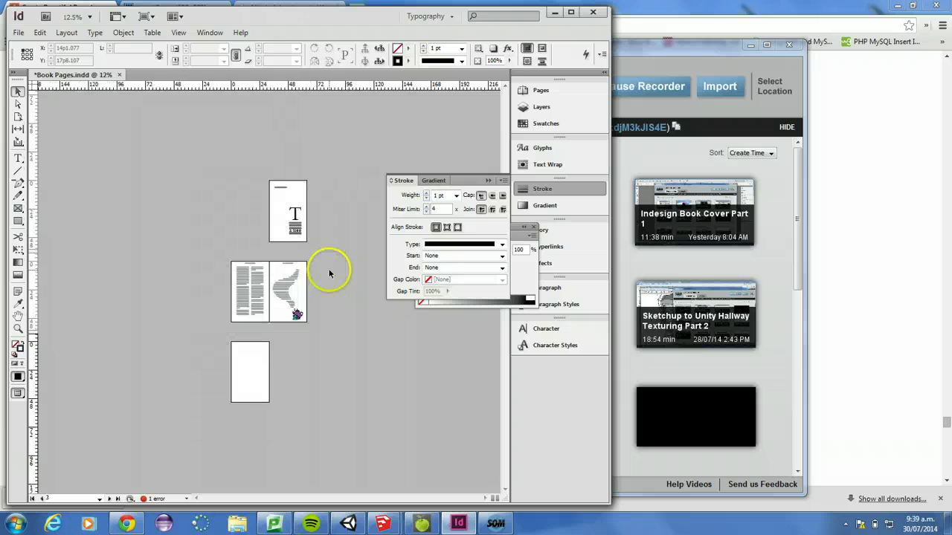
{"action": "left_click", "coordinate": [67, 33]}
{"action": "mouse_move", "coordinate": [251, 47]}
{"action": "left_click", "coordinate": [292, 47]}
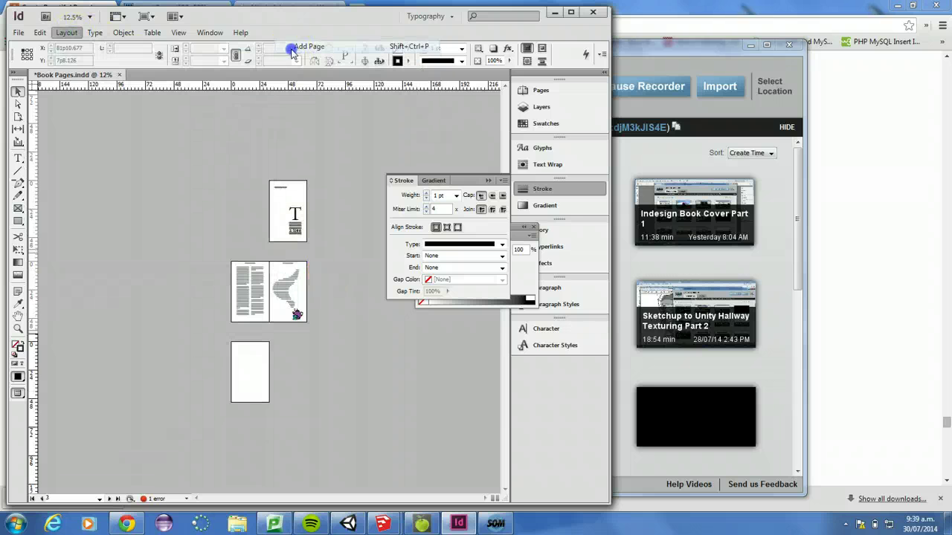
Start placing a file on the left page of the new blank spread
{"action": "left_click", "coordinate": [256, 385]}
{"action": "key", "text": "ctrl+equal"}
{"action": "key", "text": "ctrl+equal"}
{"action": "key", "text": "ctrl+equal"}
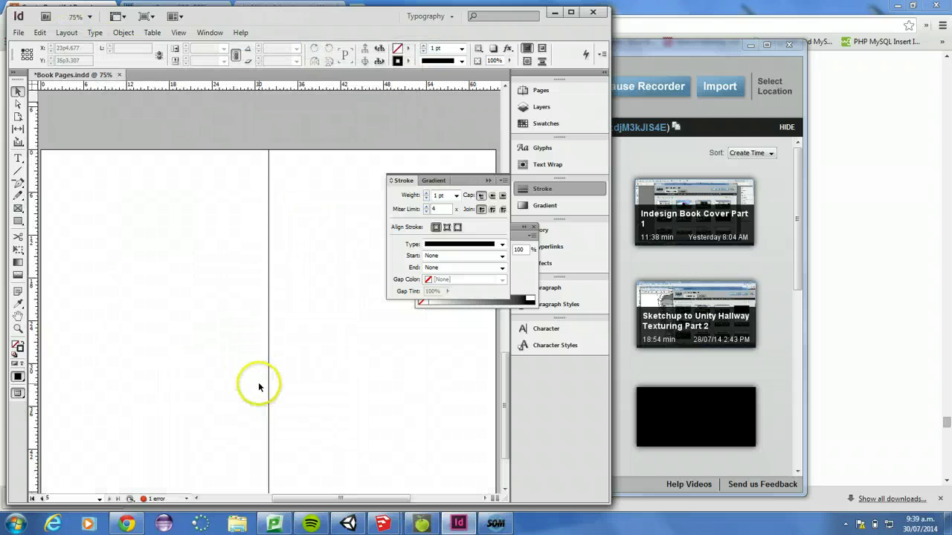
{"action": "left_click_drag", "start_coordinate": [319, 505], "coordinate": [305, 506]}
{"action": "left_click", "coordinate": [92, 169]}
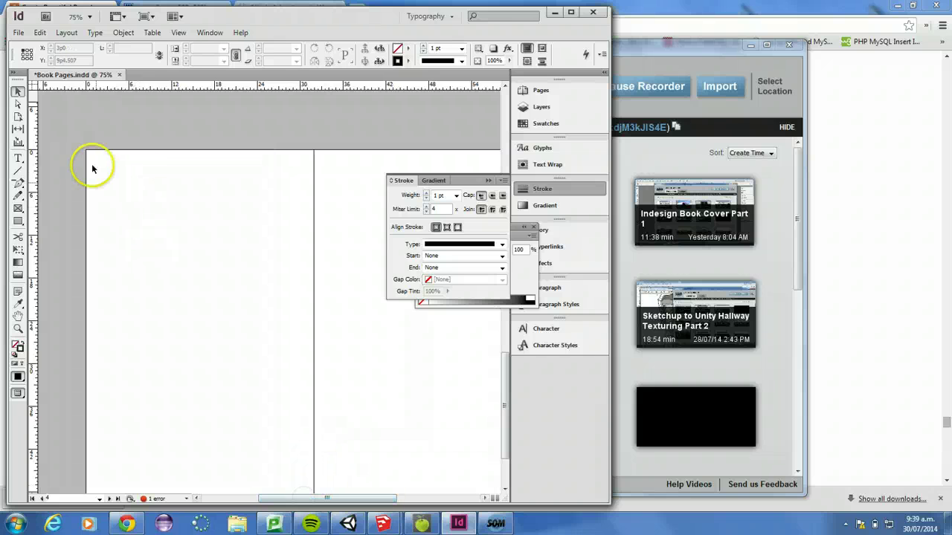
{"action": "left_click", "coordinate": [19, 33]}
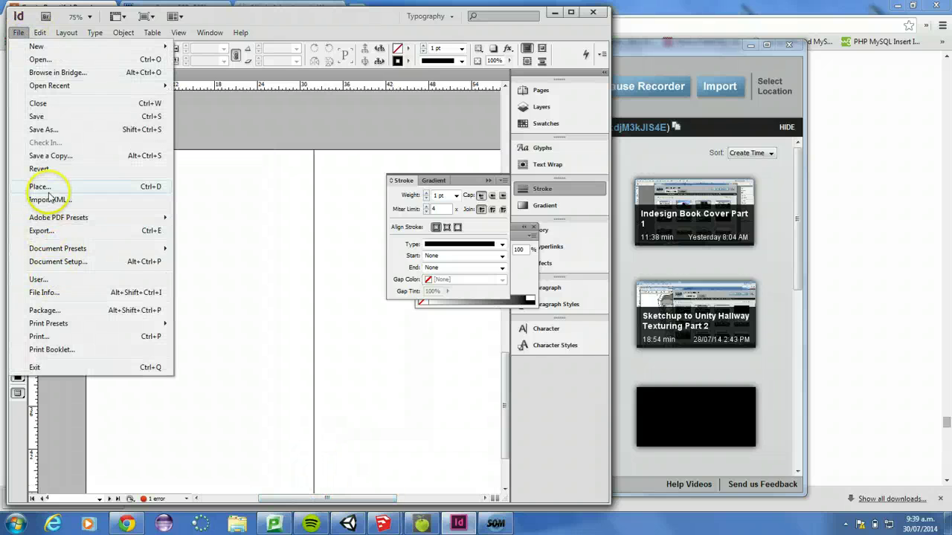
{"action": "left_click", "coordinate": [43, 187]}
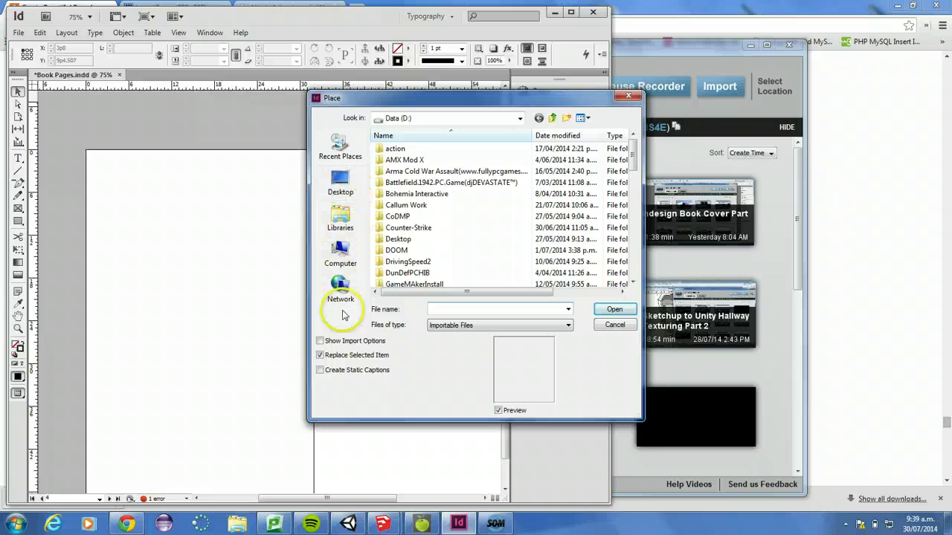
Load the Alice in Wonderland JPEG from Year 11 Digital Technology (K:), Module 3 - Game Marketing, inDesign, Book Cover
{"action": "left_click", "coordinate": [341, 251]}
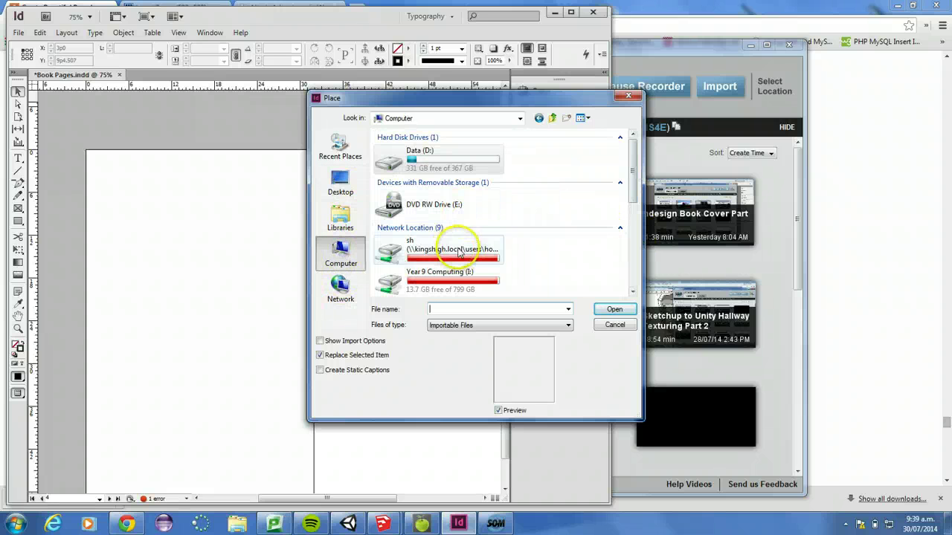
{"action": "scroll", "coordinate": [626, 158], "scroll_direction": "down", "scroll_amount": 5}
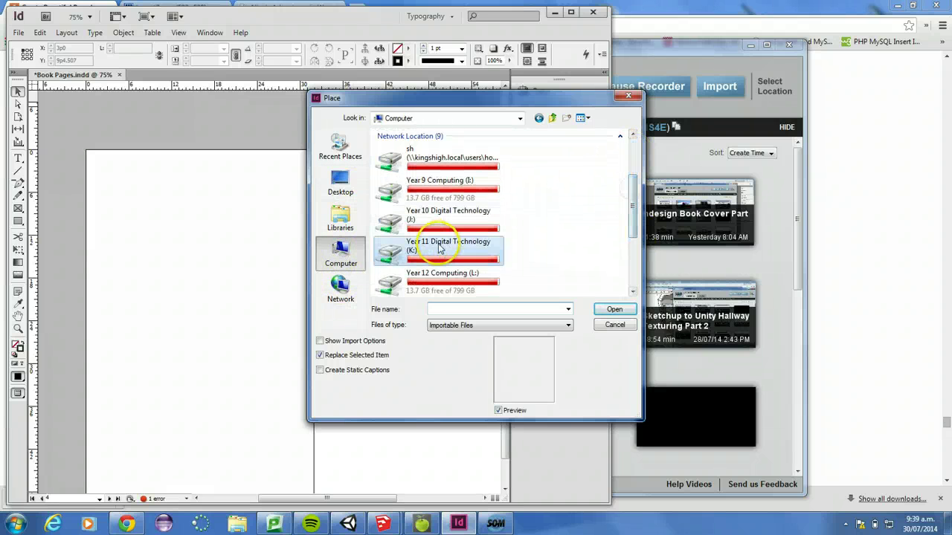
{"action": "double_click", "coordinate": [418, 248]}
{"action": "double_click", "coordinate": [401, 171]}
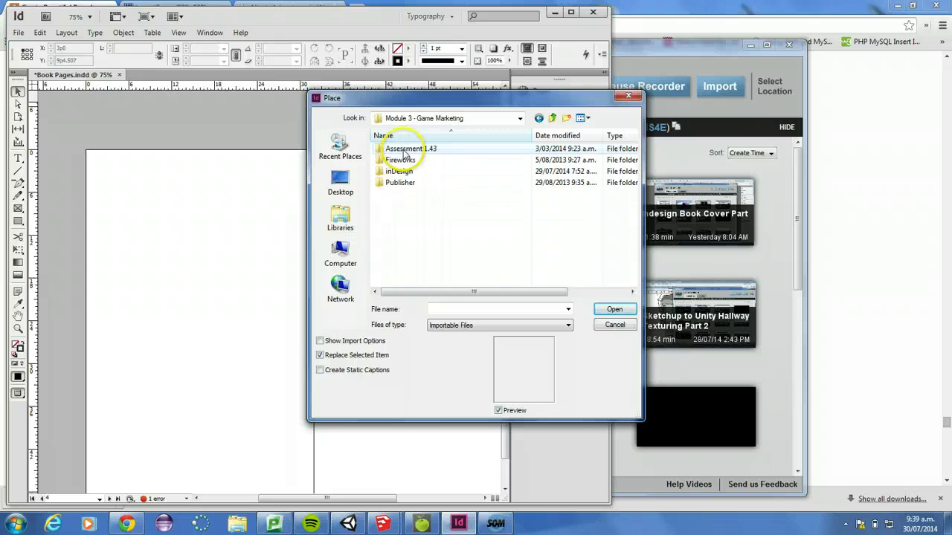
{"action": "double_click", "coordinate": [400, 172]}
{"action": "double_click", "coordinate": [402, 150]}
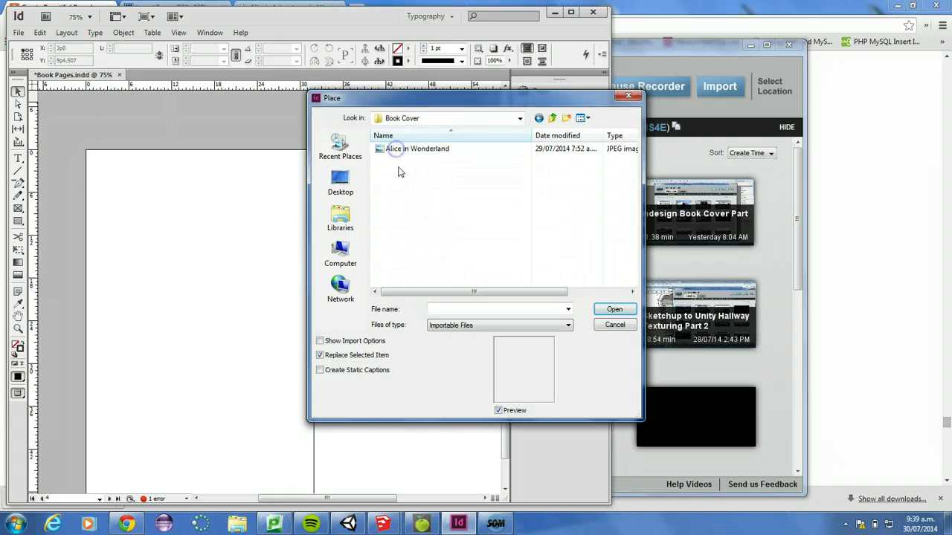
{"action": "left_click", "coordinate": [413, 149]}
{"action": "left_click", "coordinate": [614, 309]}
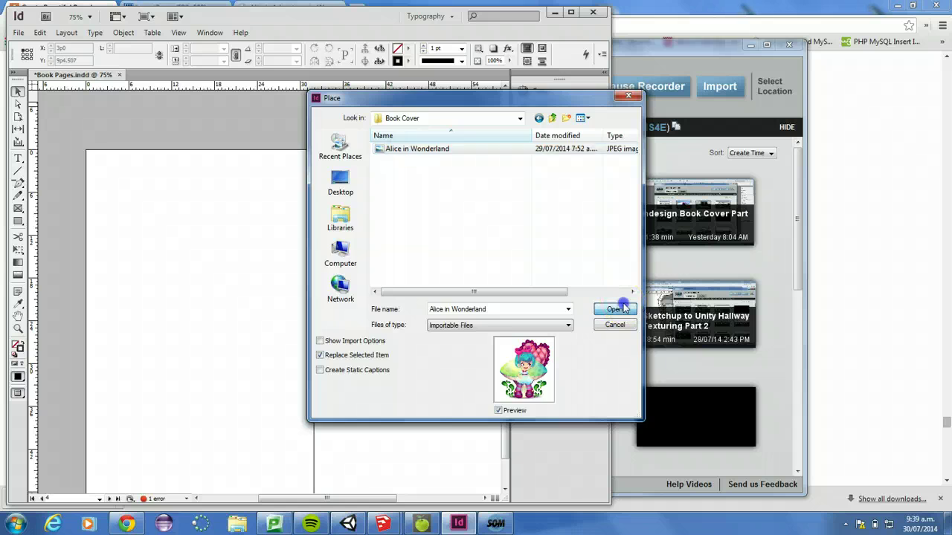
Place the image in a frame about 17p8 by 21p0 low on the left page, fill the frame proportionally, and shift it inward
{"action": "scroll", "coordinate": [116, 327], "scroll_direction": "down", "scroll_amount": 3}
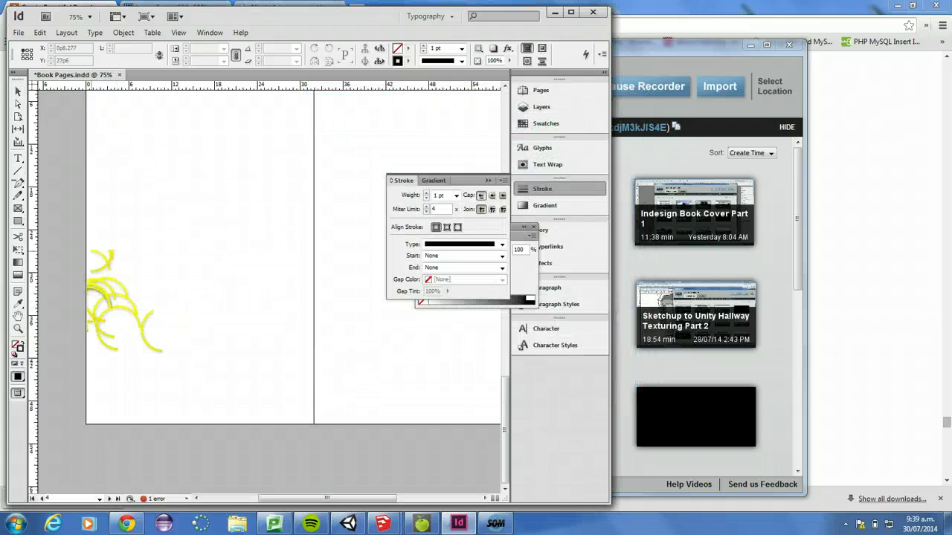
{"action": "left_click_drag", "start_coordinate": [89, 237], "coordinate": [216, 387]}
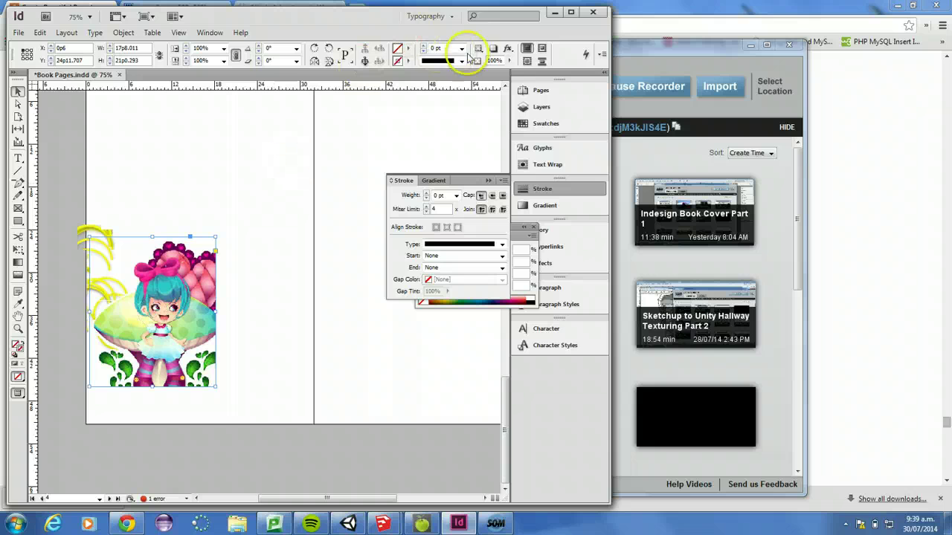
{"action": "right_click", "coordinate": [175, 272]}
{"action": "mouse_move", "coordinate": [255, 354]}
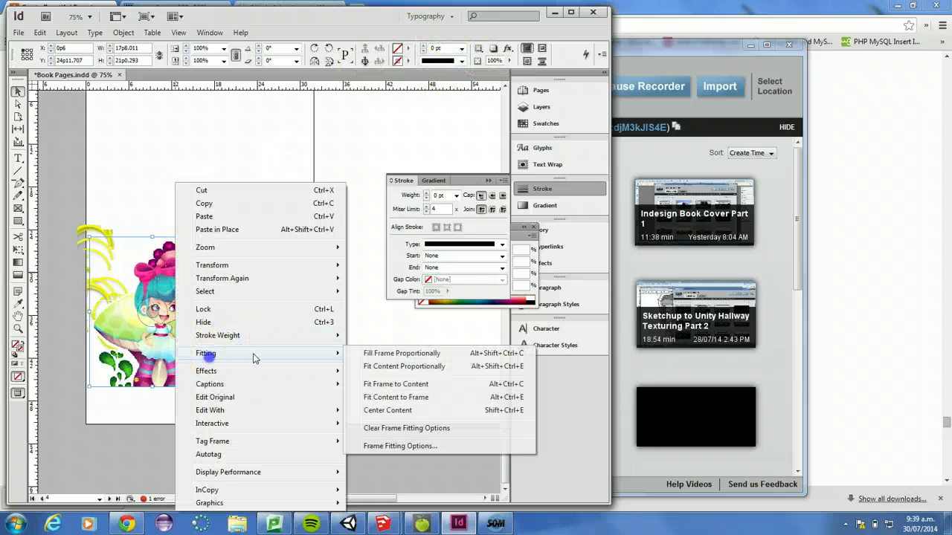
{"action": "left_click", "coordinate": [437, 355]}
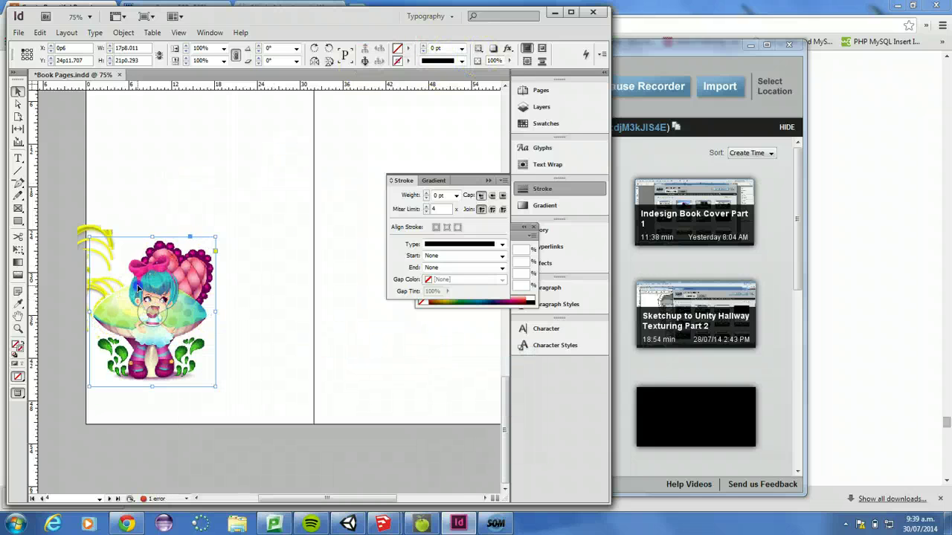
{"action": "left_click_drag", "start_coordinate": [139, 301], "coordinate": [156, 348]}
Following the tutorial's example spread in the browser, flip the Alice image horizontally and position it over the left page's lower inside-margin area
{"action": "left_click", "coordinate": [459, 524]}
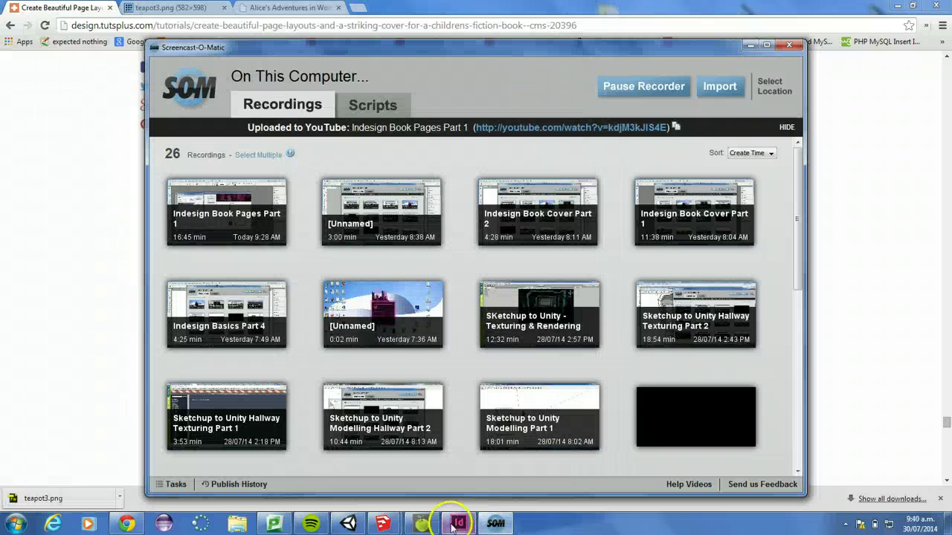
{"action": "left_click", "coordinate": [459, 523]}
{"action": "left_click", "coordinate": [127, 524]}
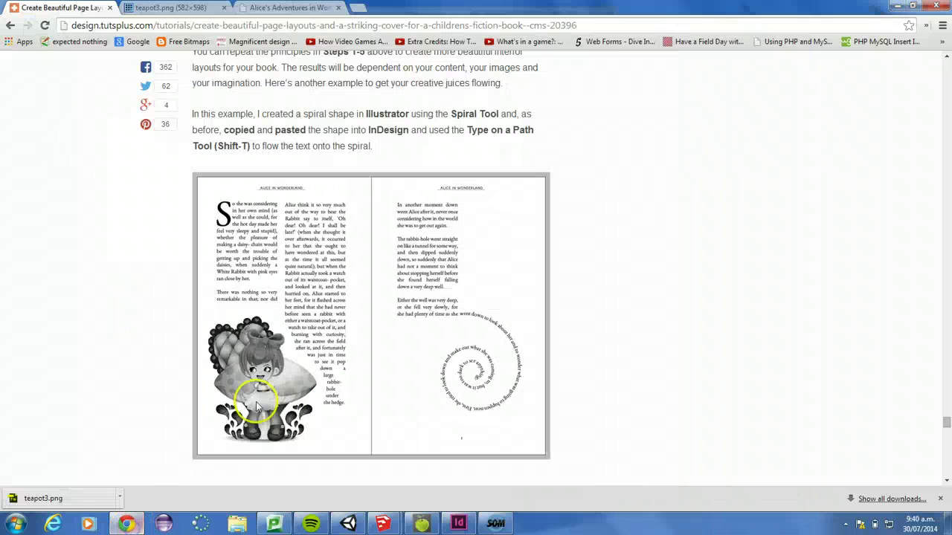
{"action": "left_click", "coordinate": [459, 524]}
{"action": "left_click_drag", "start_coordinate": [146, 340], "coordinate": [194, 318]}
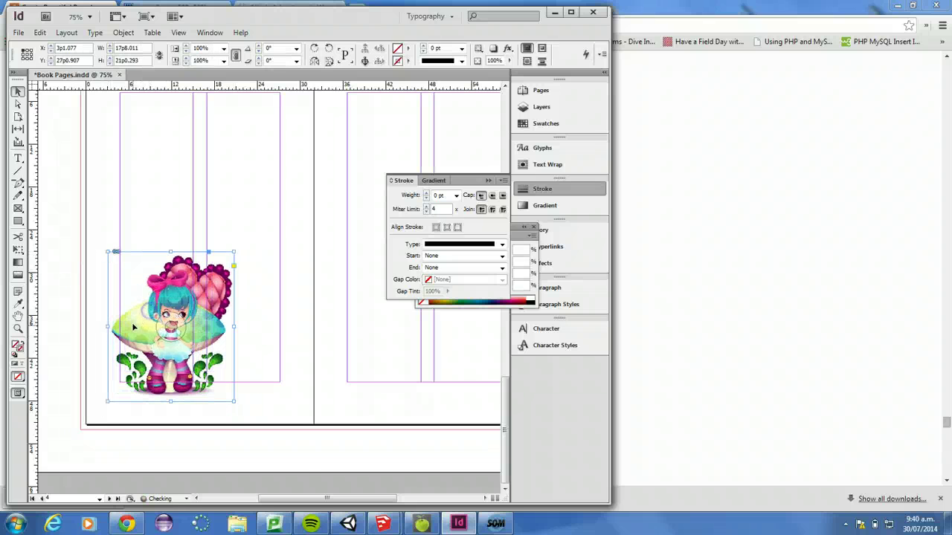
{"action": "right_click", "coordinate": [137, 324]}
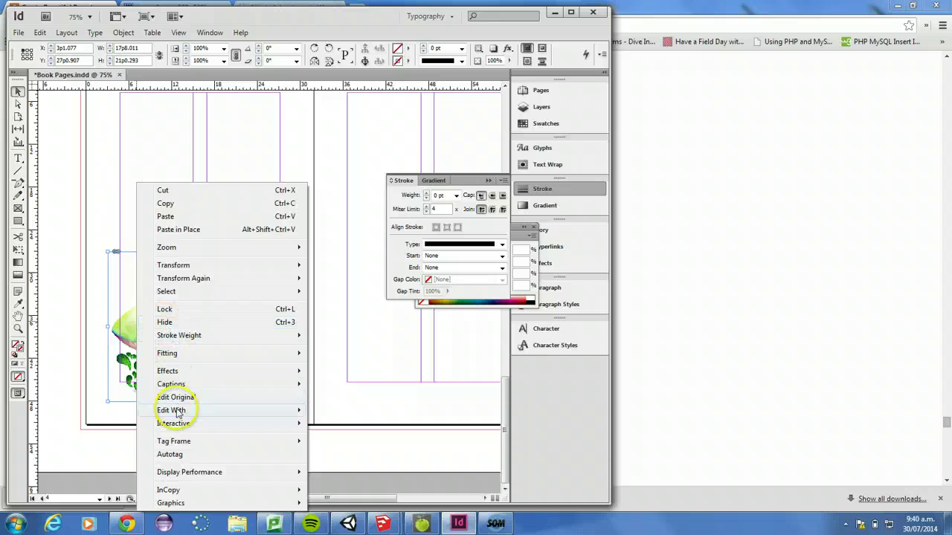
{"action": "mouse_move", "coordinate": [179, 427]}
{"action": "mouse_move", "coordinate": [190, 265]}
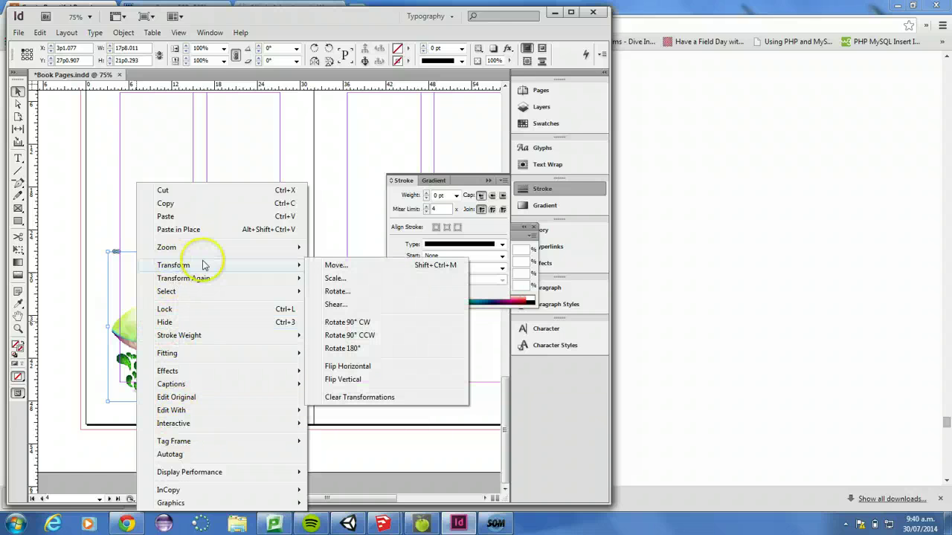
{"action": "left_click", "coordinate": [372, 366]}
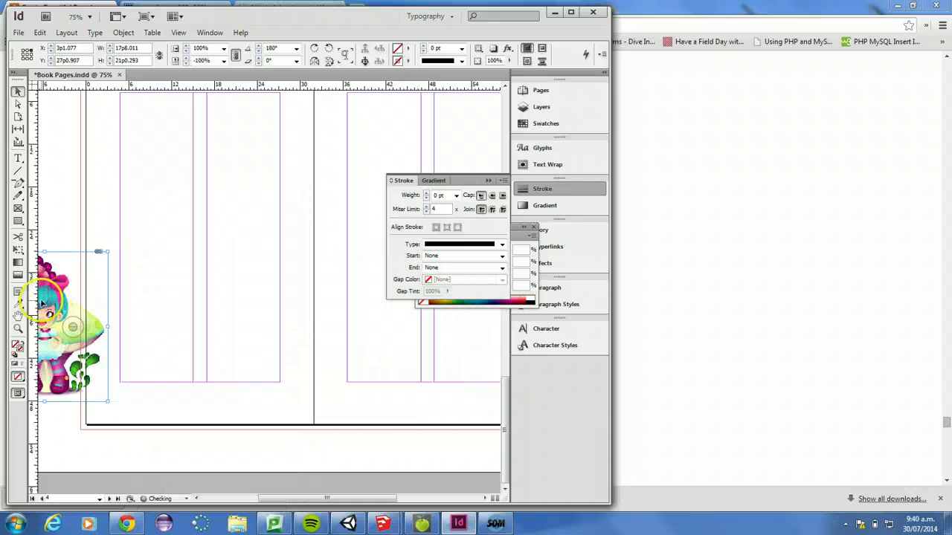
{"action": "left_click_drag", "start_coordinate": [43, 303], "coordinate": [173, 302]}
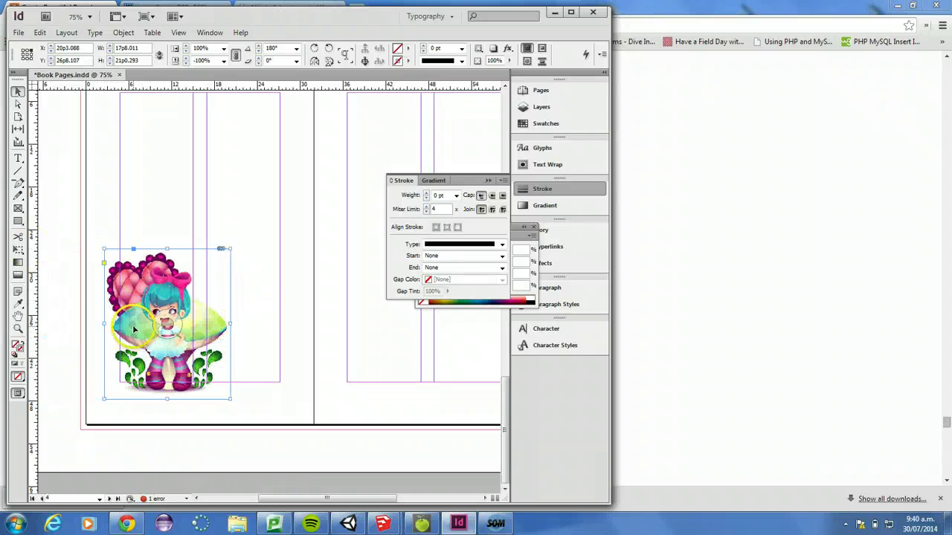
Draw a text frame spanning the left page's margins and align its upper edge with the margin guide
{"action": "scroll", "coordinate": [145, 253], "scroll_direction": "up", "scroll_amount": 3}
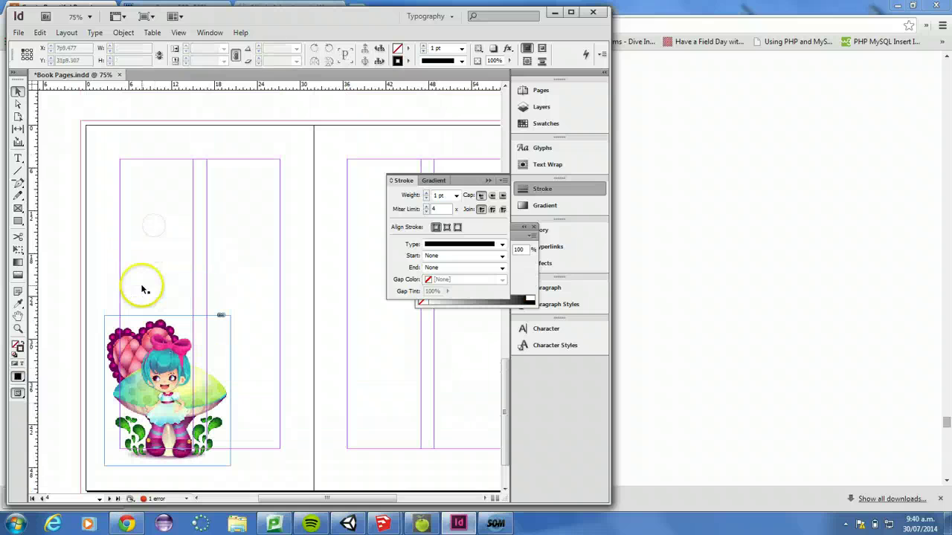
{"action": "left_click", "coordinate": [21, 159]}
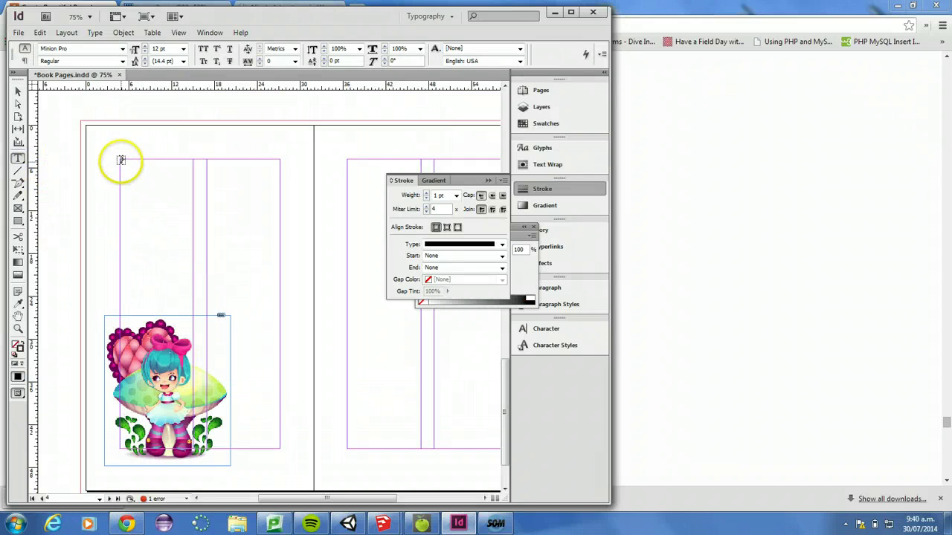
{"action": "mouse_move", "coordinate": [121, 160]}
{"action": "left_mouse_down"}
{"action": "mouse_move", "coordinate": [261, 363]}
{"action": "mouse_move", "coordinate": [279, 447]}
{"action": "left_mouse_up"}
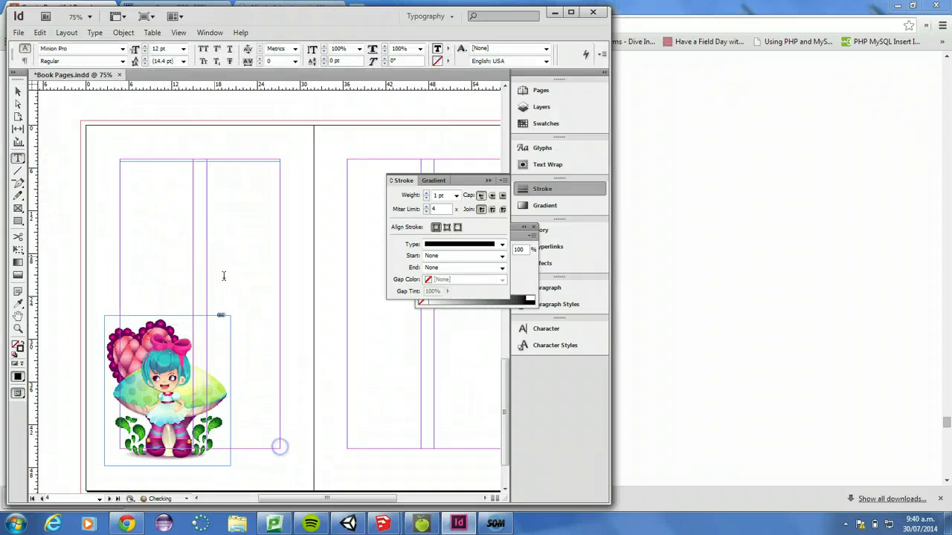
{"action": "left_click", "coordinate": [18, 91]}
{"action": "left_click", "coordinate": [204, 168]}
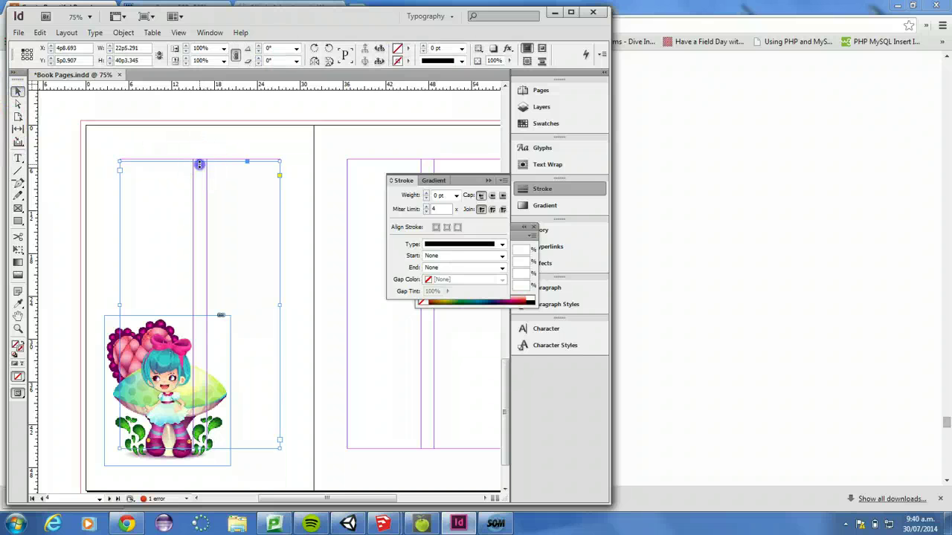
{"action": "left_click_drag", "start_coordinate": [199, 164], "coordinate": [200, 159]}
{"action": "left_click", "coordinate": [134, 213]}
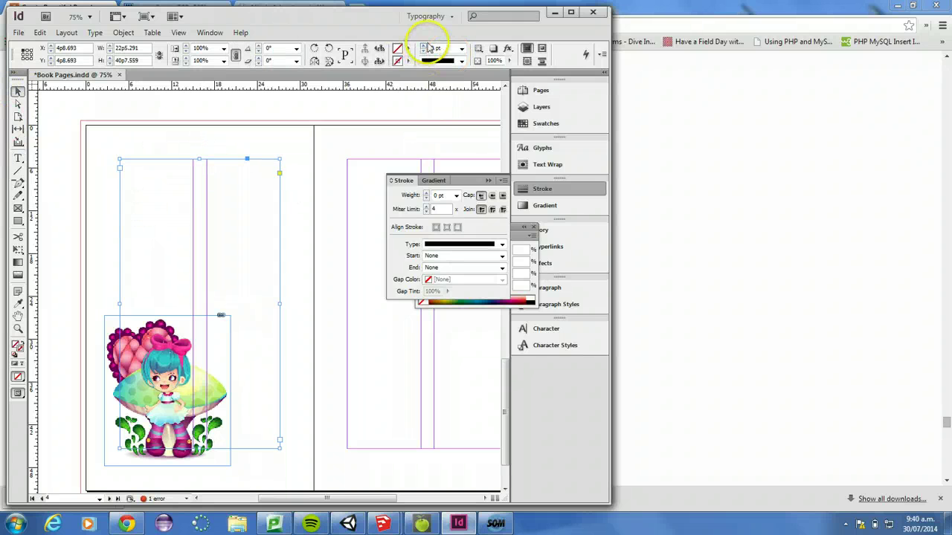
Maximize the InDesign window and give the text frame 2 columns with a 1p11 gutter
{"action": "double_click", "coordinate": [354, 22]}
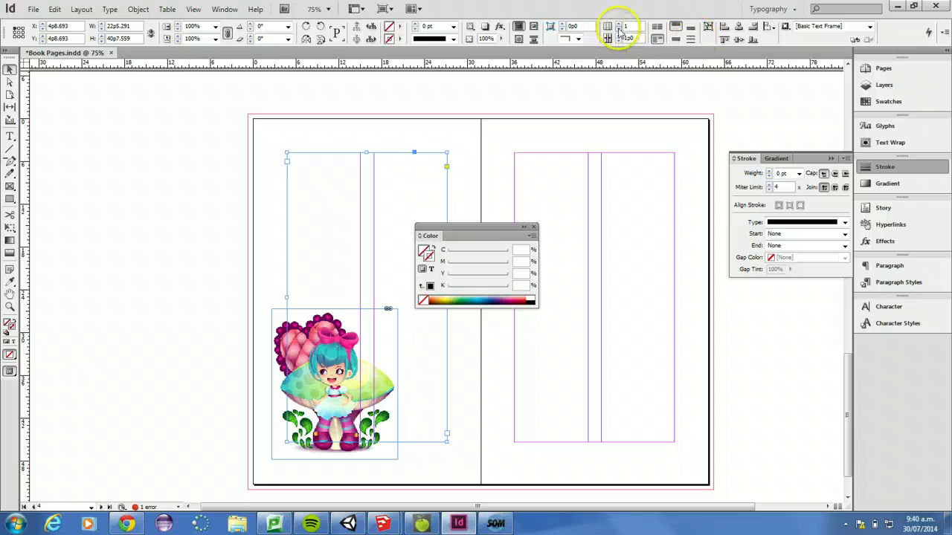
{"action": "left_click", "coordinate": [618, 27]}
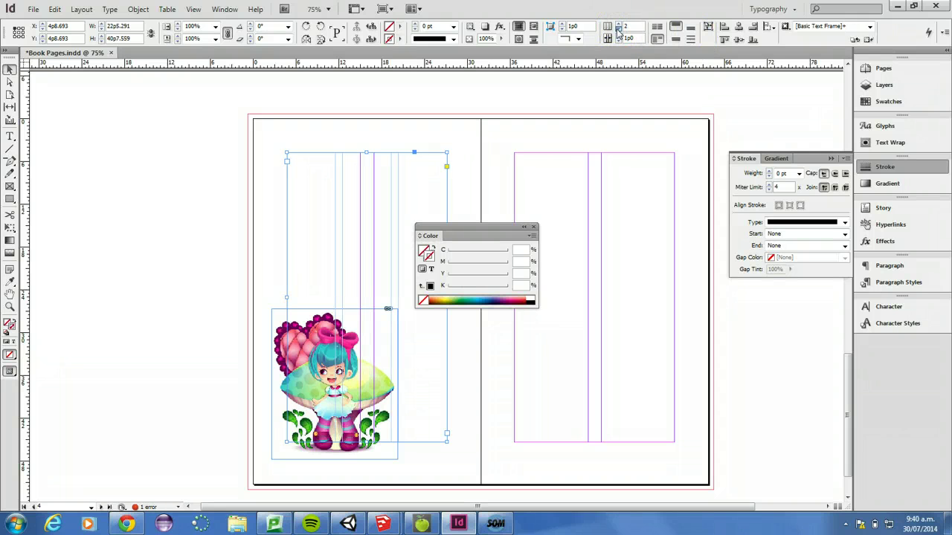
{"action": "left_click", "coordinate": [618, 42]}
{"action": "left_click", "coordinate": [618, 41]}
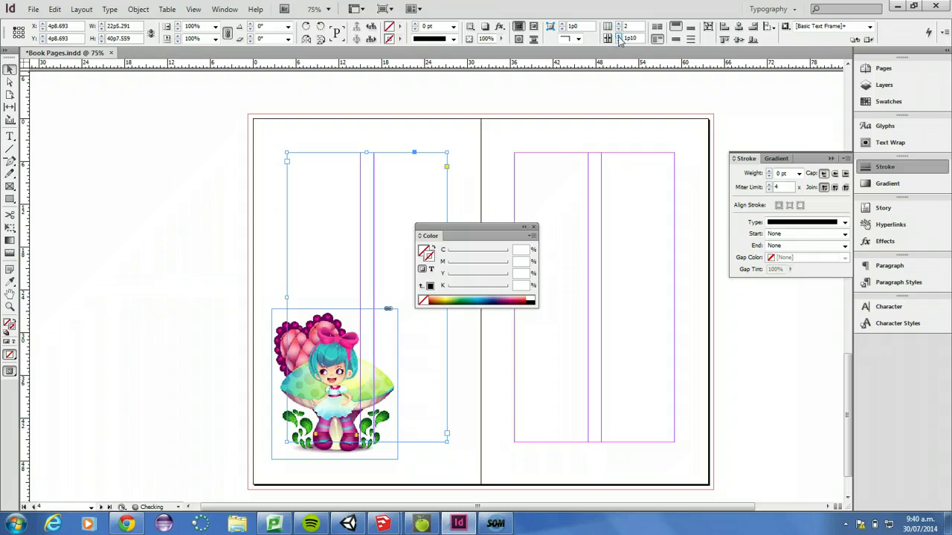
Switch to the browser and copy the Alice chapter text from "He moved on as he spoke" through "put the Dormouse into the teapot."
{"action": "left_click", "coordinate": [127, 525]}
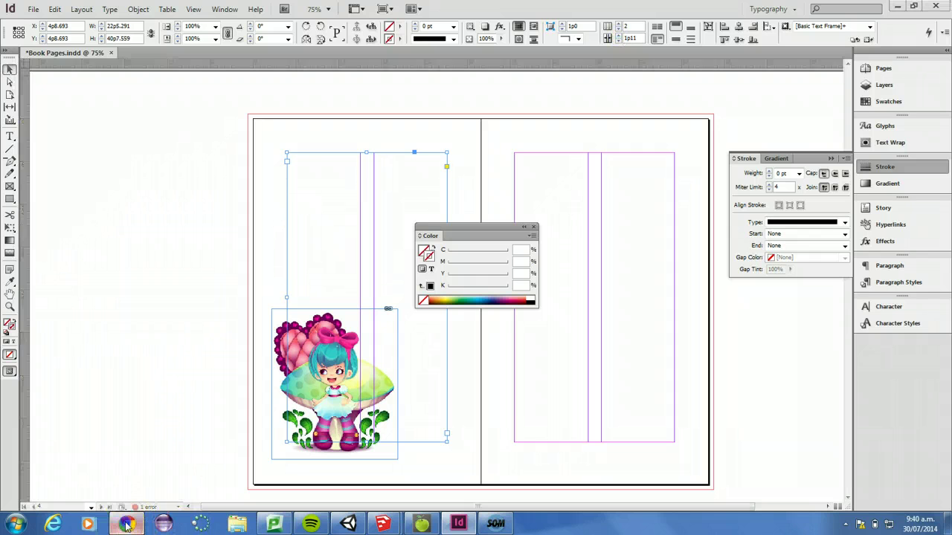
{"action": "left_click", "coordinate": [275, 6]}
{"action": "left_click", "coordinate": [171, 176]}
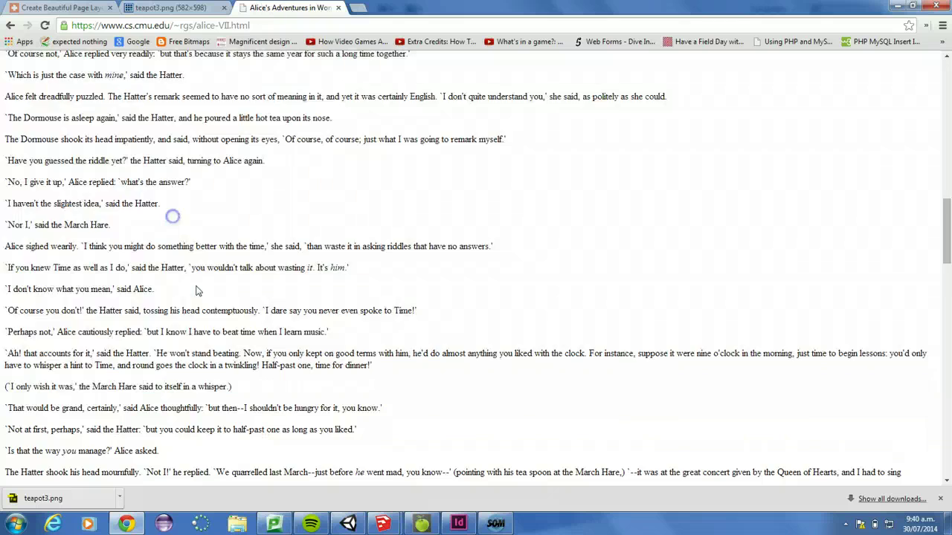
{"action": "scroll", "coordinate": [170, 214], "scroll_direction": "down", "scroll_amount": 3}
{"action": "scroll", "coordinate": [93, 334], "scroll_direction": "down", "scroll_amount": 8}
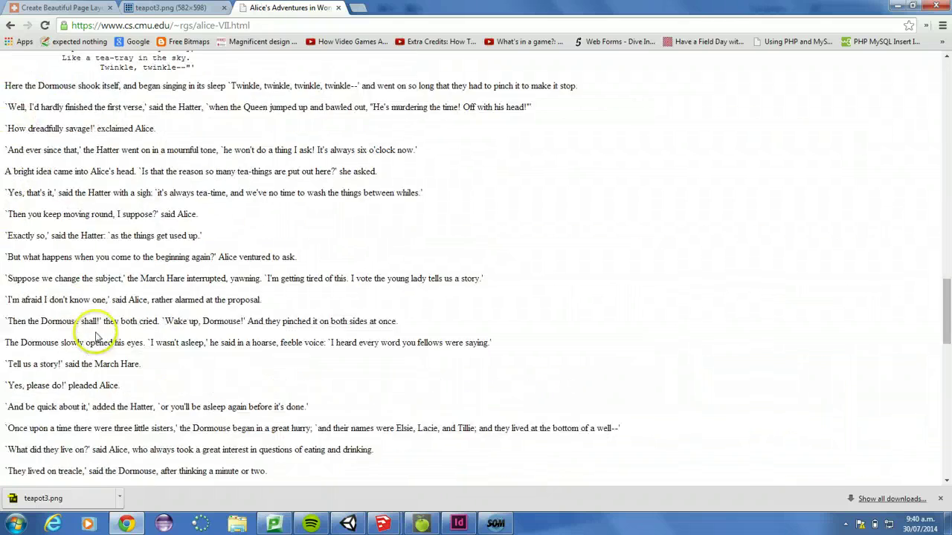
{"action": "scroll", "coordinate": [93, 335], "scroll_direction": "up", "scroll_amount": 2}
{"action": "scroll", "coordinate": [93, 334], "scroll_direction": "down", "scroll_amount": 5}
{"action": "scroll", "coordinate": [13, 327], "scroll_direction": "down", "scroll_amount": 1}
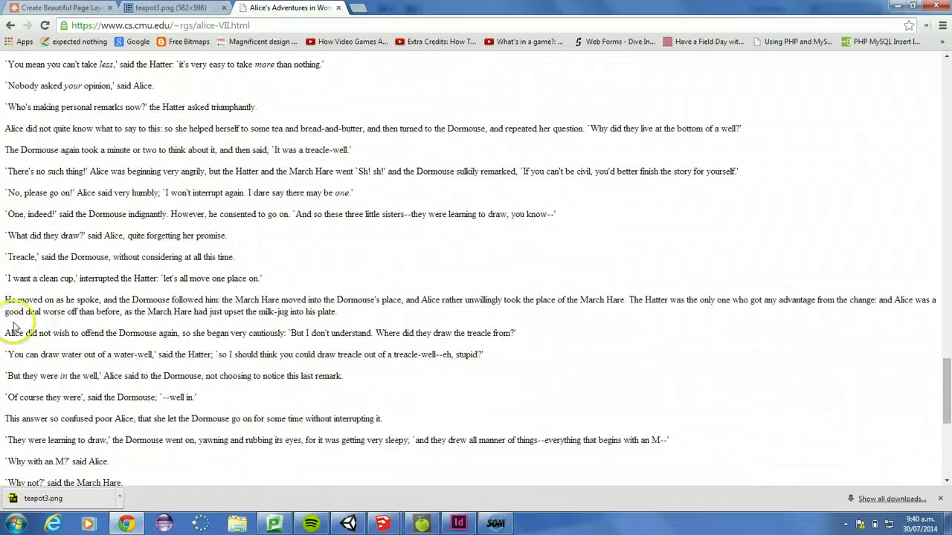
{"action": "left_click_drag", "start_coordinate": [126, 419], "coordinate": [397, 270]}
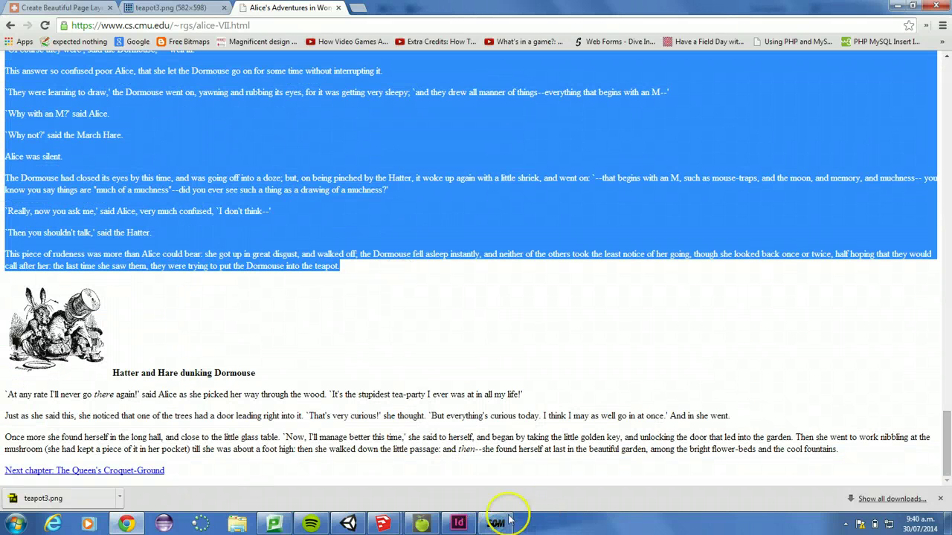
Return to InDesign and paste the copied story text into the left page's two-column frame
{"action": "left_click", "coordinate": [458, 520]}
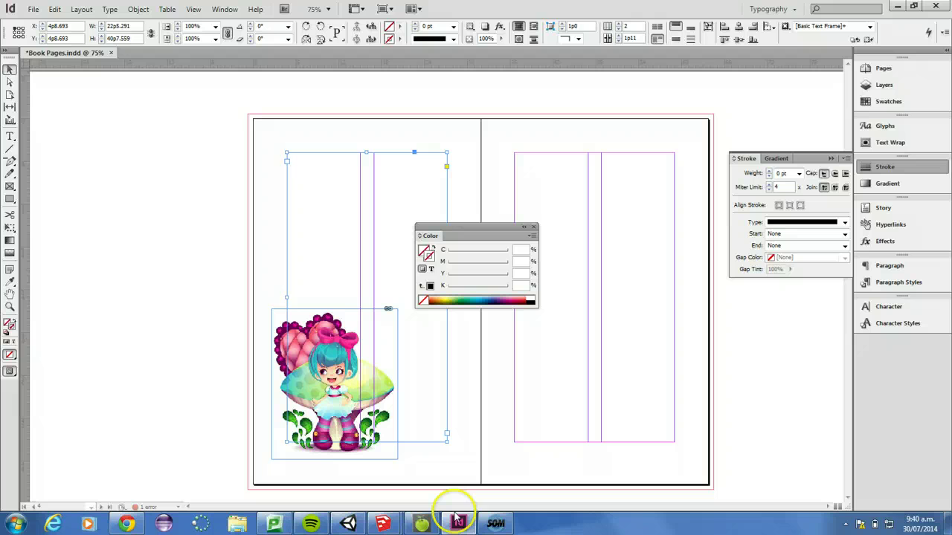
{"action": "double_click", "coordinate": [321, 179]}
{"action": "key", "text": "ctrl+v"}
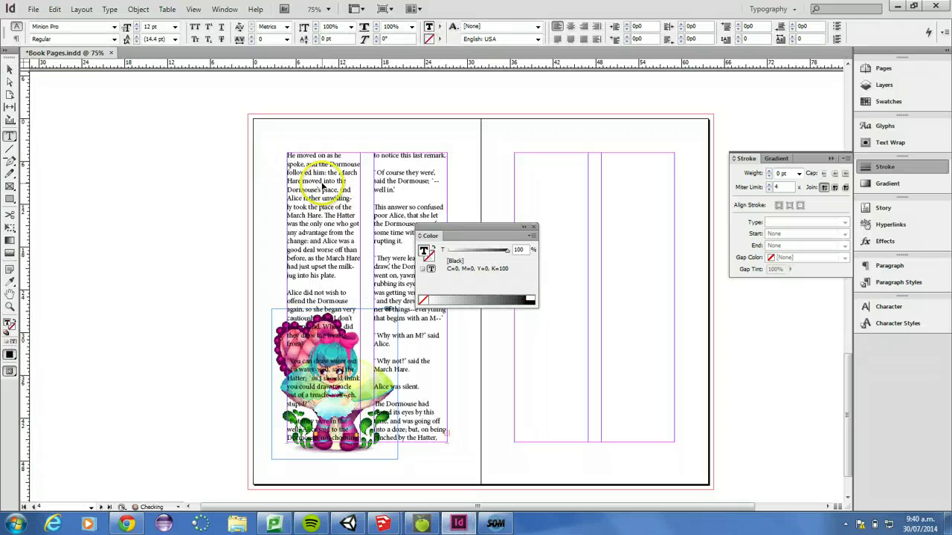
Set the space before paragraphs to 0p7 for all the story text in the left page's frame
{"action": "left_click", "coordinate": [10, 71]}
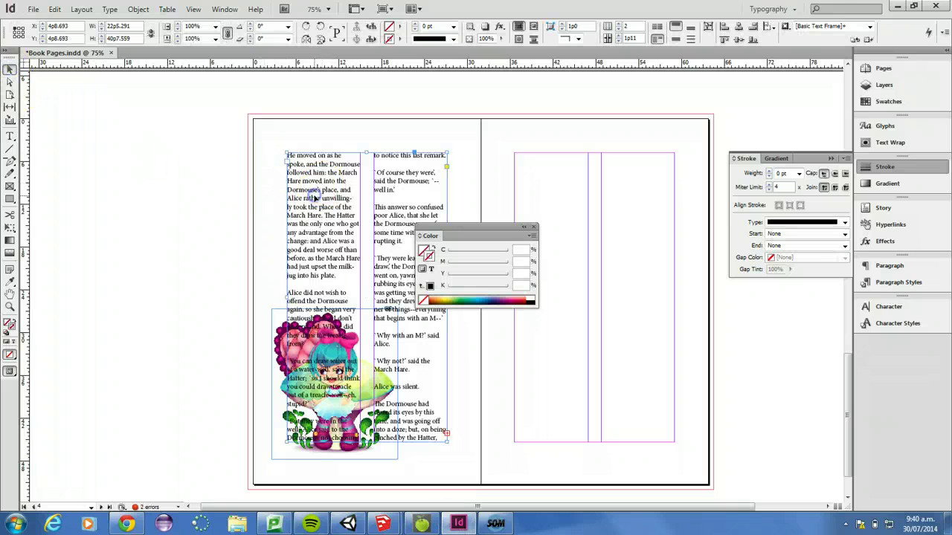
{"action": "left_click", "coordinate": [885, 267]}
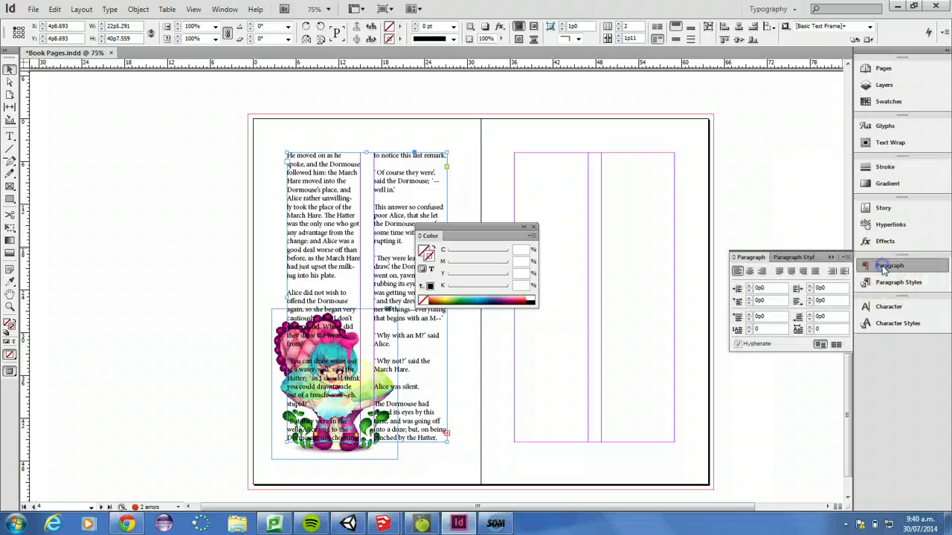
{"action": "left_click", "coordinate": [749, 315]}
{"action": "left_click", "coordinate": [750, 315]}
{"action": "left_click", "coordinate": [750, 315]}
{"action": "left_click", "coordinate": [749, 315]}
{"action": "left_click", "coordinate": [750, 315]}
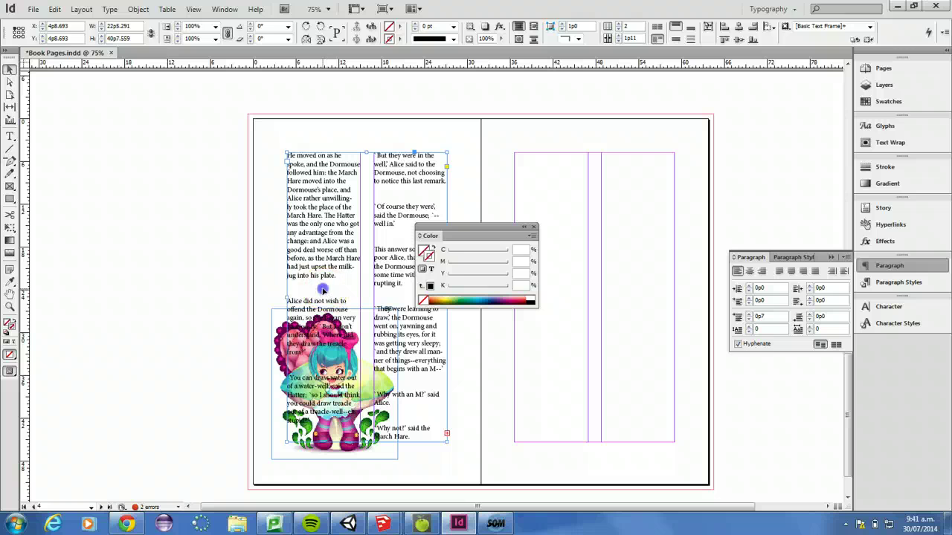
Delete the extra blank lines between the story paragraphs in both columns of the left page
{"action": "double_click", "coordinate": [323, 289]}
{"action": "key", "text": "BackSpace"}
{"action": "left_click", "coordinate": [388, 238]}
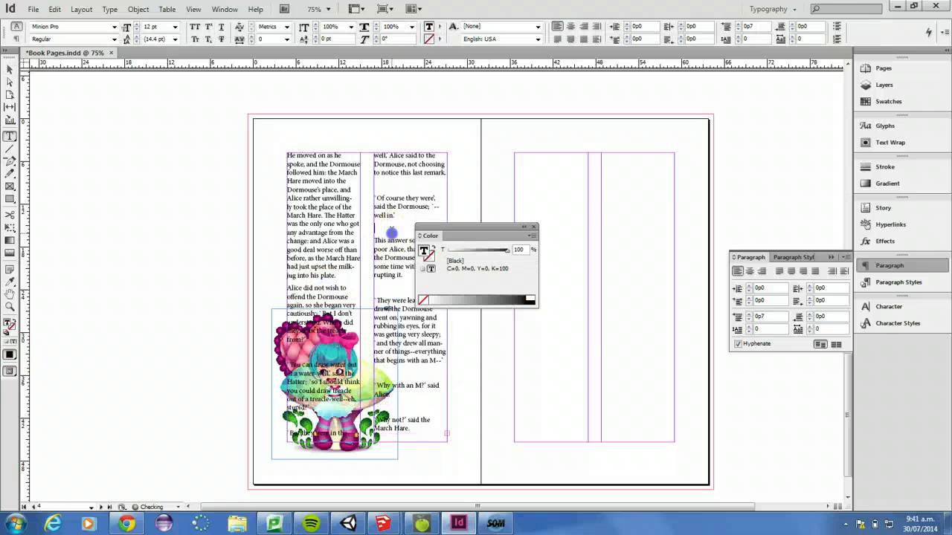
{"action": "key", "text": "BackSpace"}
{"action": "left_click", "coordinate": [388, 188]}
{"action": "key", "text": "BackSpace"}
{"action": "left_click", "coordinate": [381, 261]}
{"action": "key", "text": "BackSpace"}
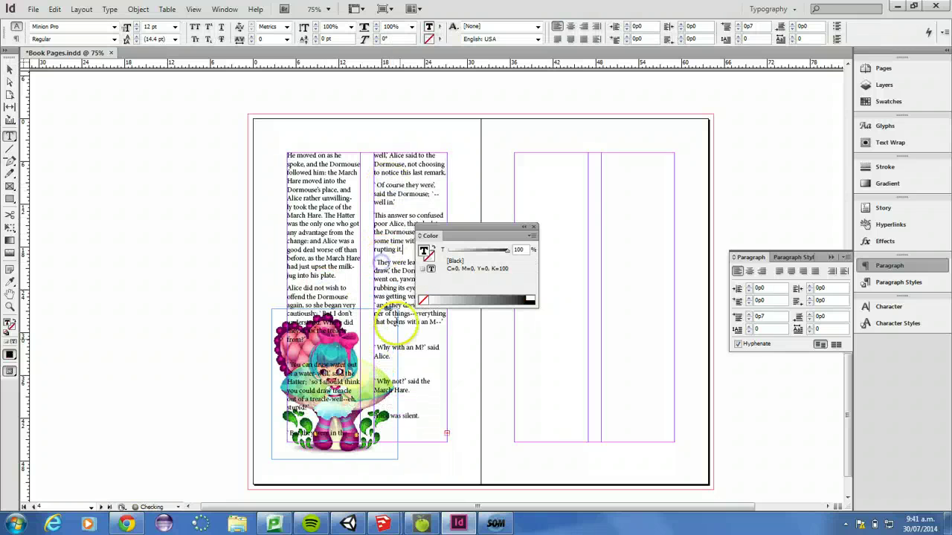
{"action": "left_click", "coordinate": [386, 338]}
{"action": "key", "text": "BackSpace"}
{"action": "left_click", "coordinate": [421, 357]}
{"action": "key", "text": "BackSpace"}
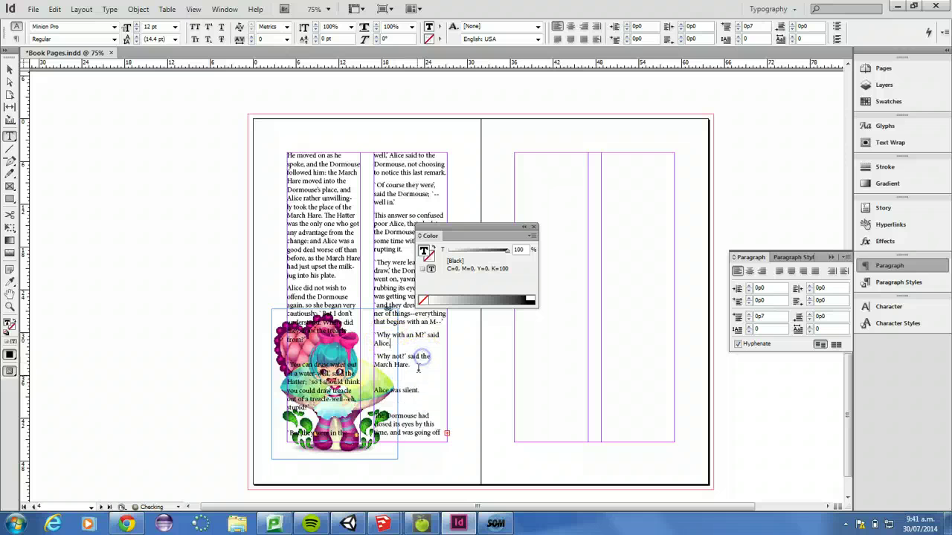
{"action": "key", "text": "BackSpace"}
{"action": "left_click", "coordinate": [406, 385]}
{"action": "key", "text": "BackSpace"}
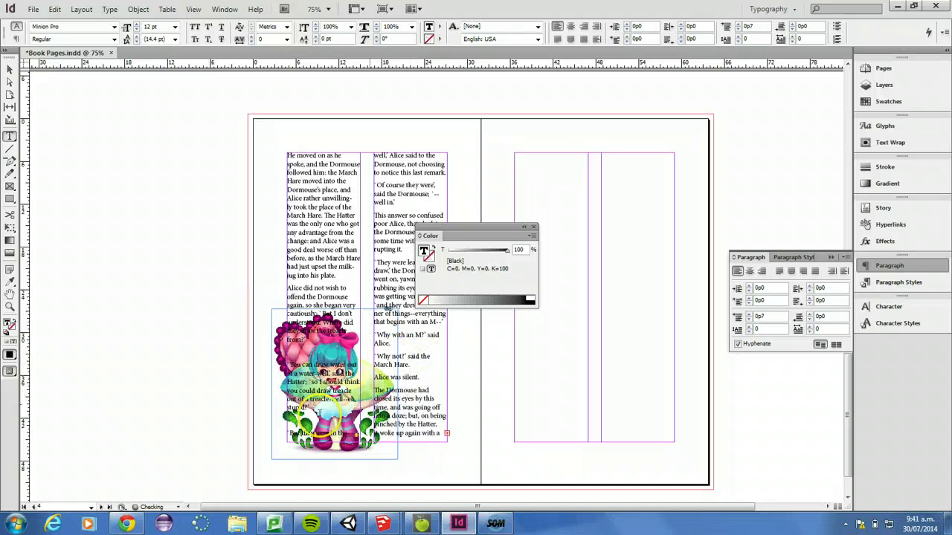
{"action": "key", "text": "BackSpace"}
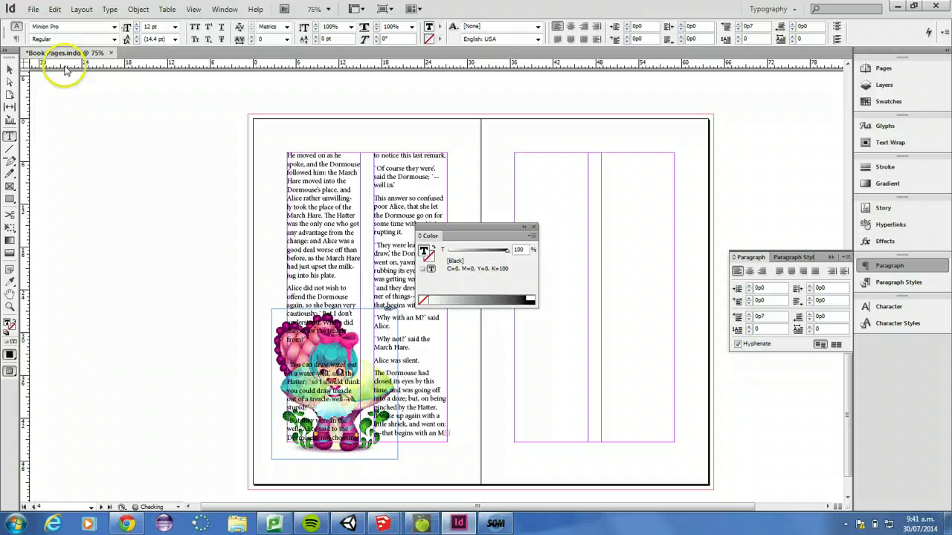
Change the font of the left page's whole text frame to Garamond
{"action": "left_click", "coordinate": [9, 69]}
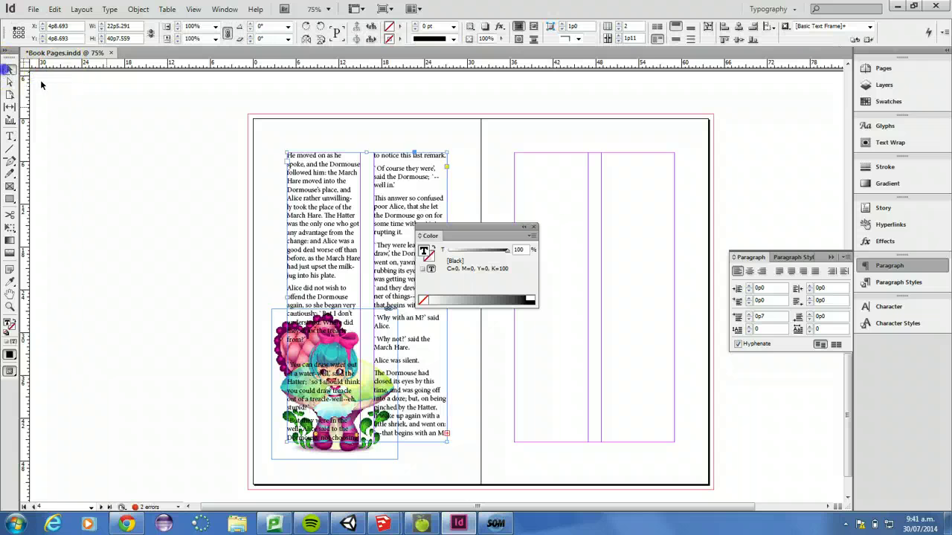
{"action": "left_click", "coordinate": [881, 304]}
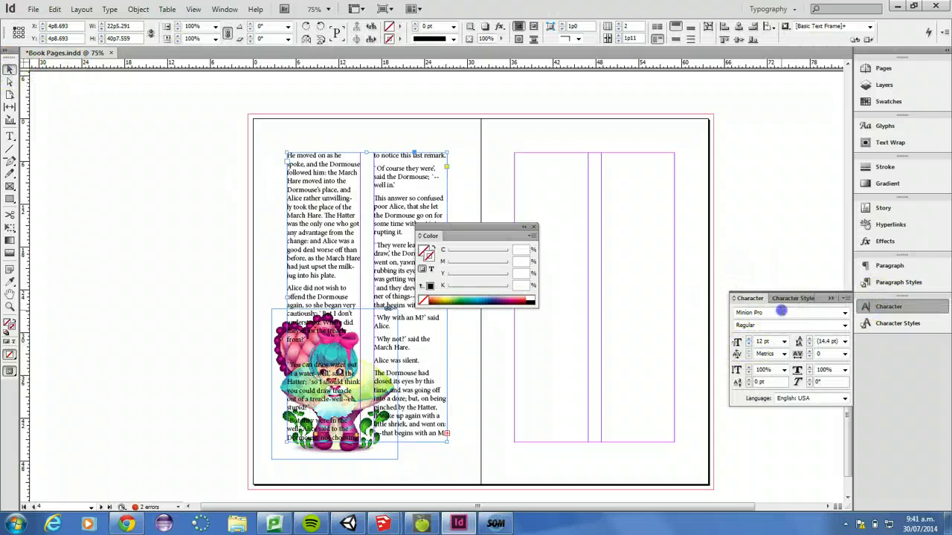
{"action": "type", "text": "Garamond"}
{"action": "key", "text": "Return"}
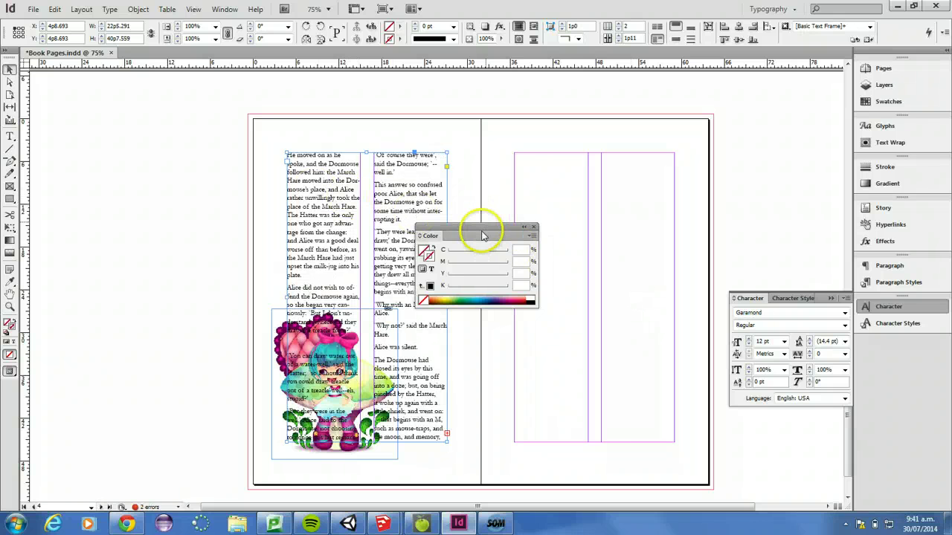
Give the opening paragraph "He moved on as he spoke" a drop cap two lines high
{"action": "triple_click", "coordinate": [327, 181]}
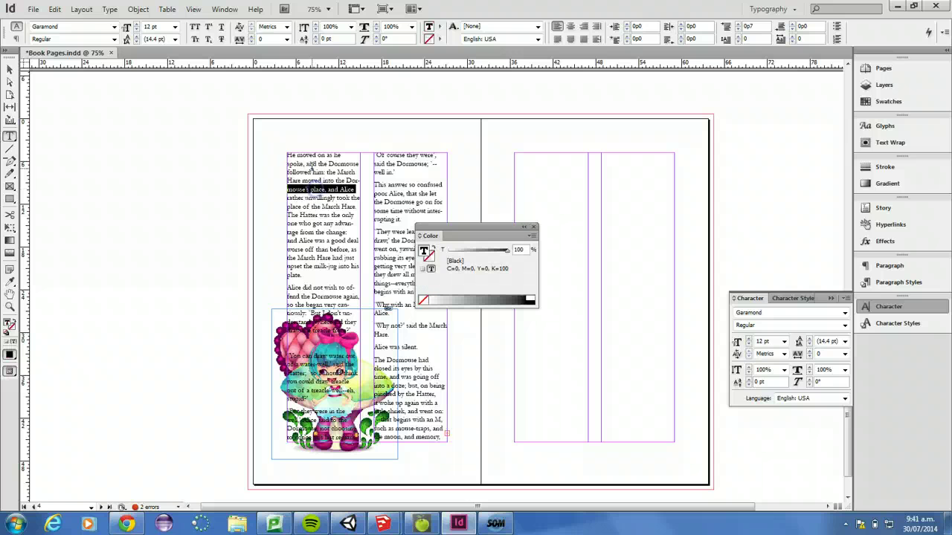
{"action": "left_click", "coordinate": [889, 266]}
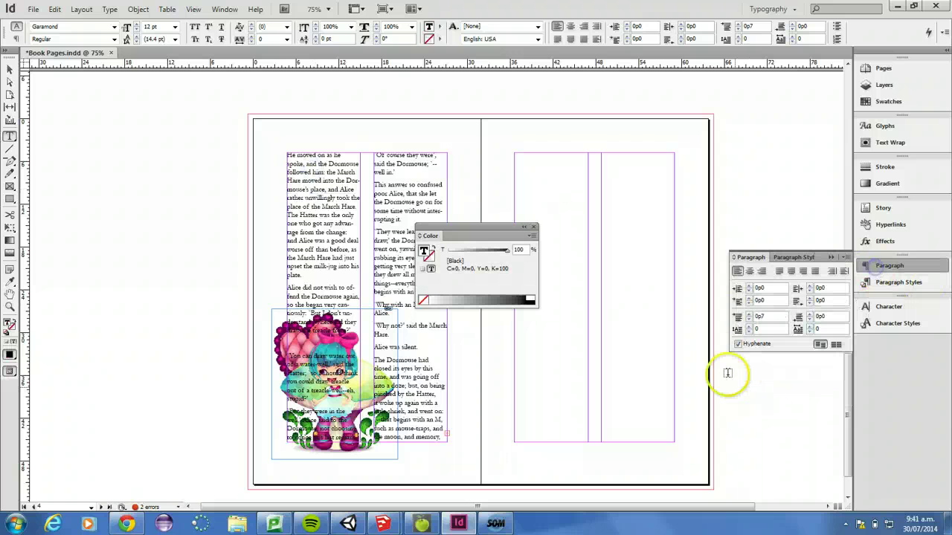
{"action": "double_click", "coordinate": [751, 328]}
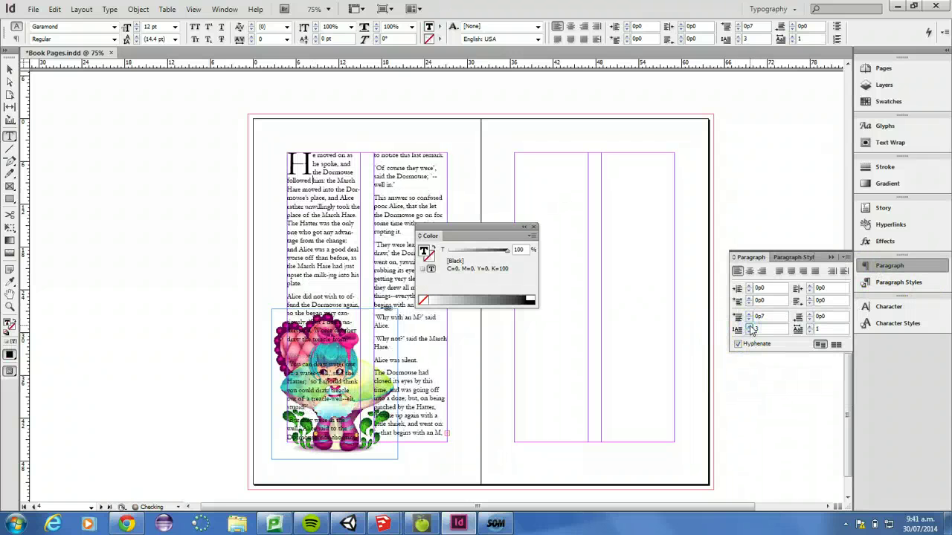
{"action": "left_click", "coordinate": [312, 180]}
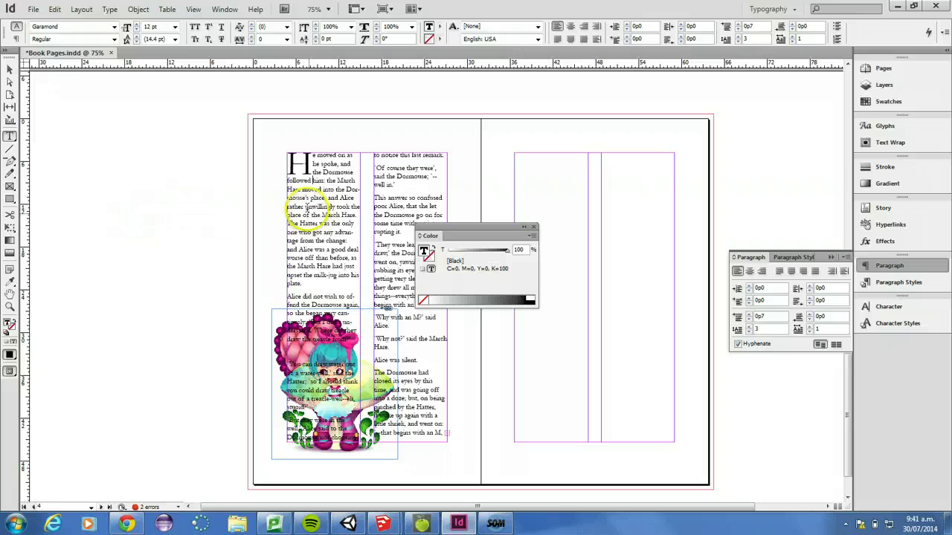
{"action": "left_click", "coordinate": [748, 332]}
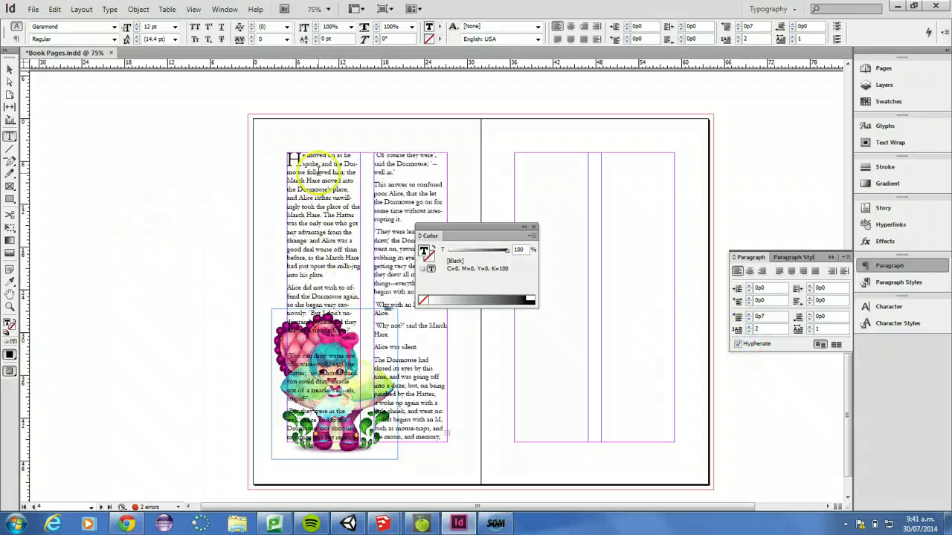
Apply a text wrap around the object shape to the Alice image on the left page
{"action": "left_click", "coordinate": [10, 69]}
{"action": "left_click", "coordinate": [284, 344]}
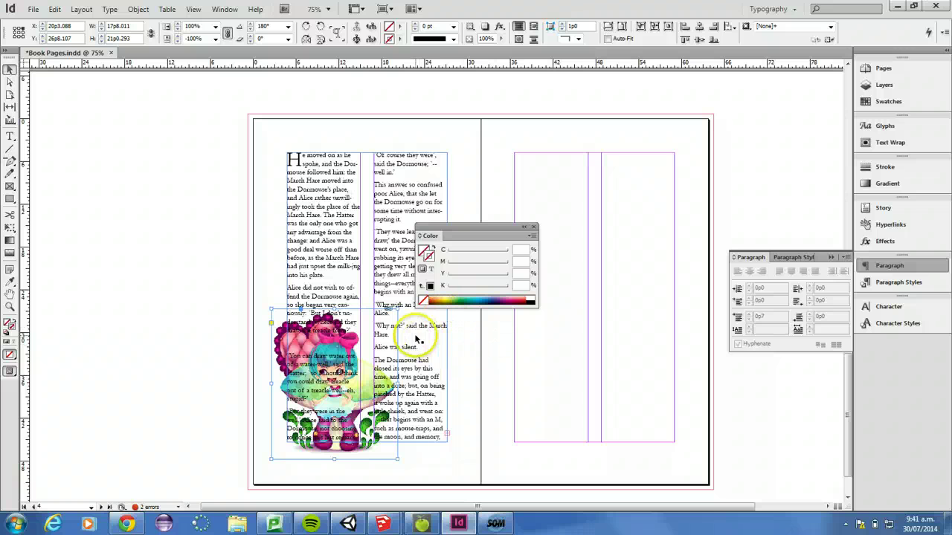
{"action": "left_click", "coordinate": [877, 144]}
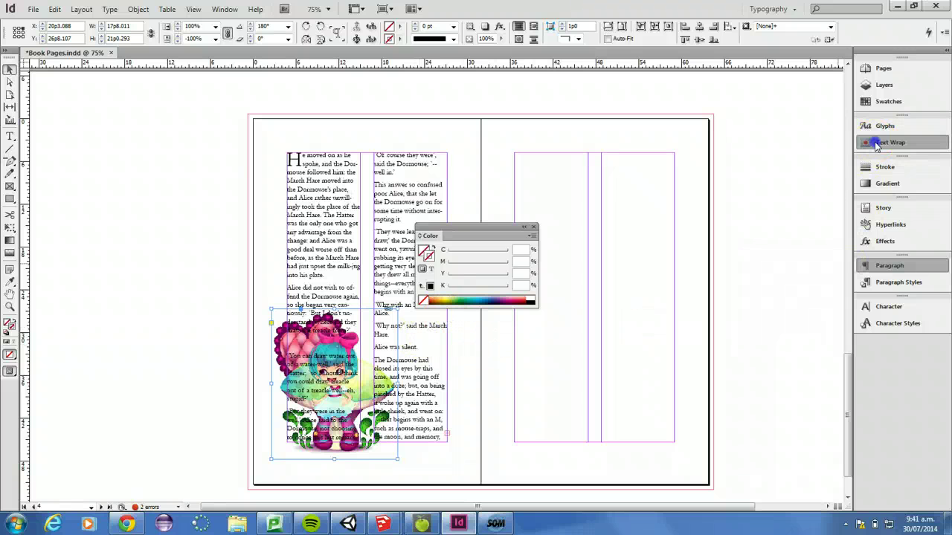
{"action": "left_click", "coordinate": [772, 132]}
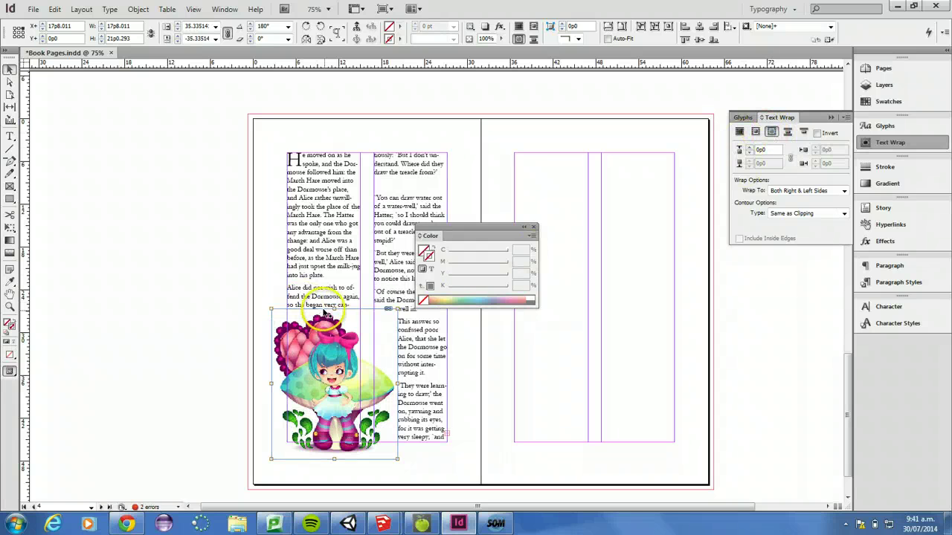
Apply a Detect Edges clipping path to the Alice image with threshold 10 and tolerance 2
{"action": "left_click", "coordinate": [365, 343]}
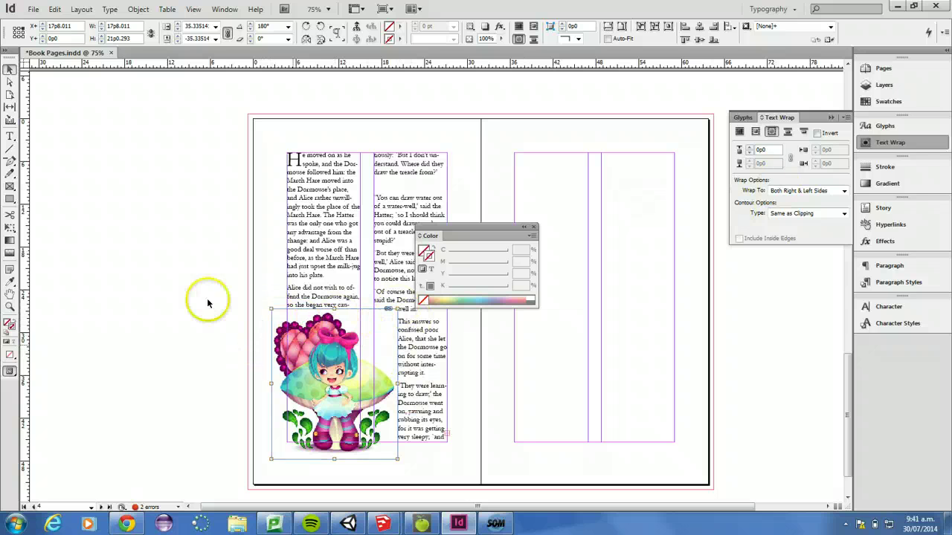
{"action": "left_click", "coordinate": [120, 276]}
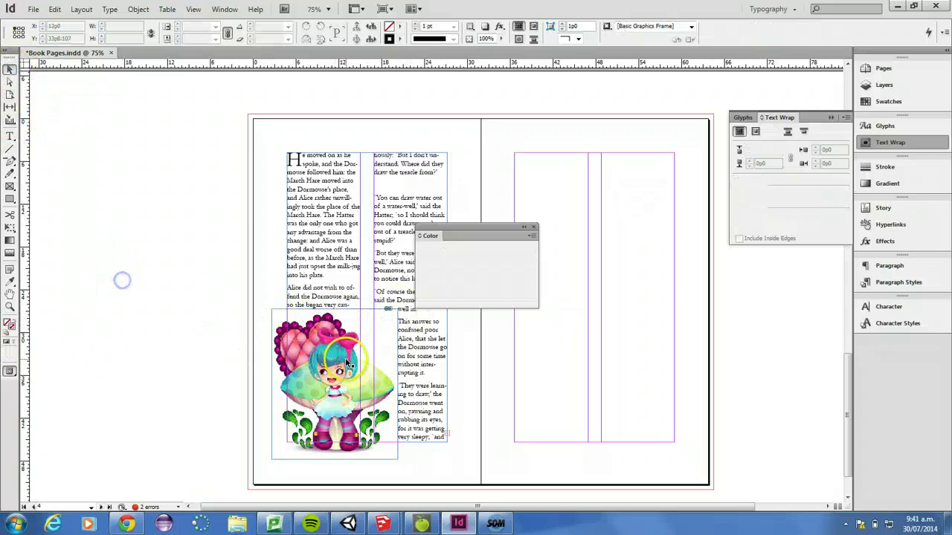
{"action": "left_click", "coordinate": [326, 386]}
{"action": "left_click", "coordinate": [274, 326]}
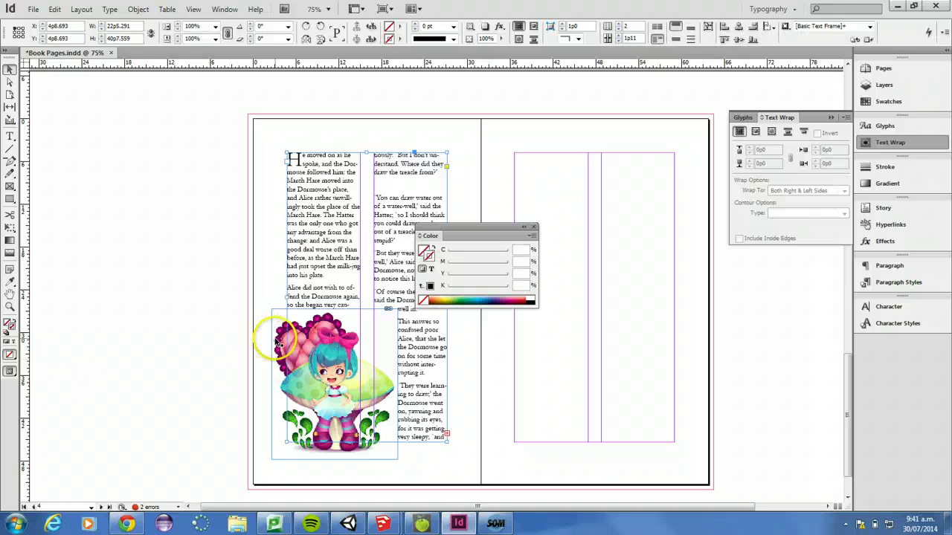
{"action": "left_click", "coordinate": [137, 10]}
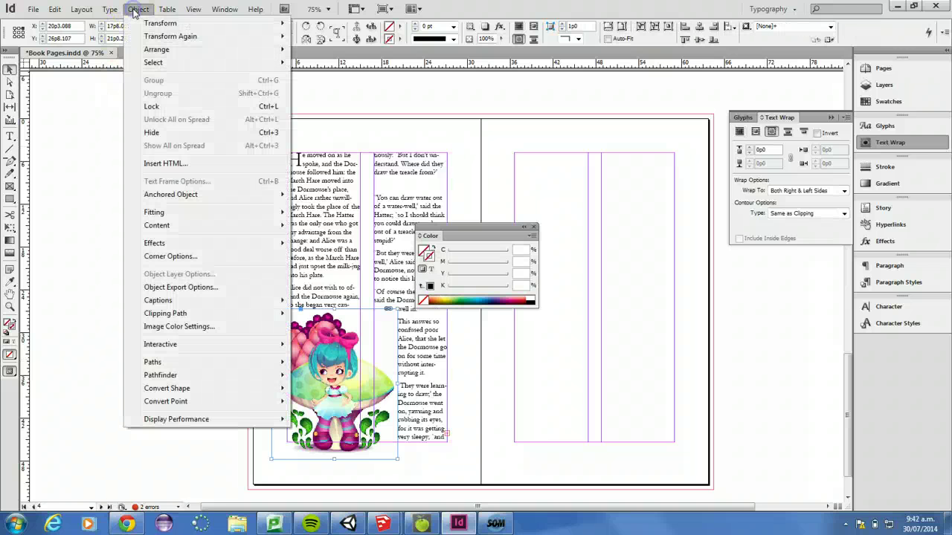
{"action": "mouse_move", "coordinate": [179, 318]}
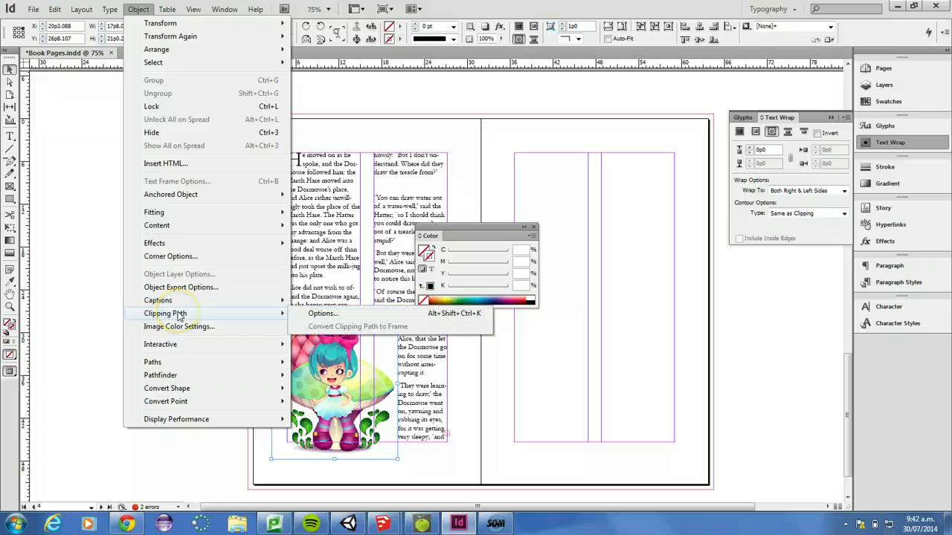
{"action": "left_click", "coordinate": [320, 313]}
{"action": "left_click_drag", "start_coordinate": [433, 153], "coordinate": [633, 99]}
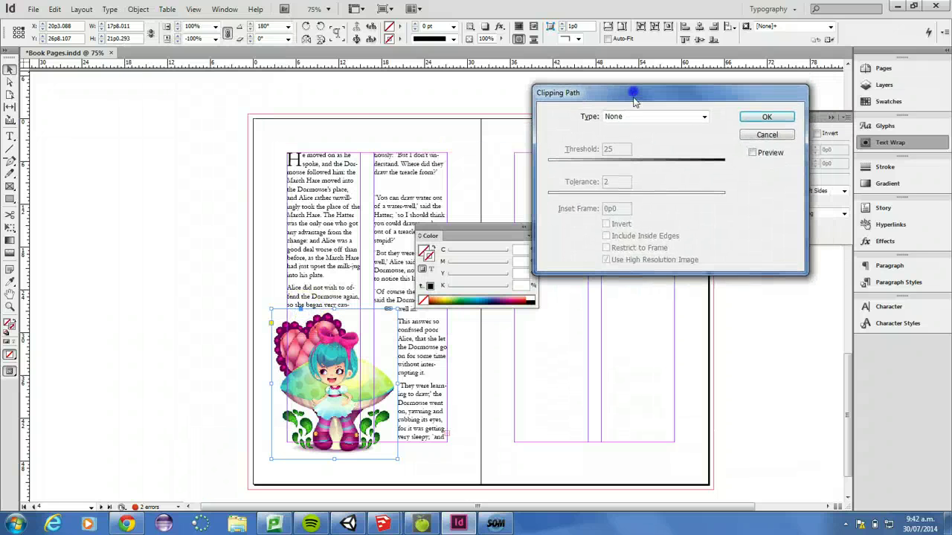
{"action": "left_click", "coordinate": [703, 117]}
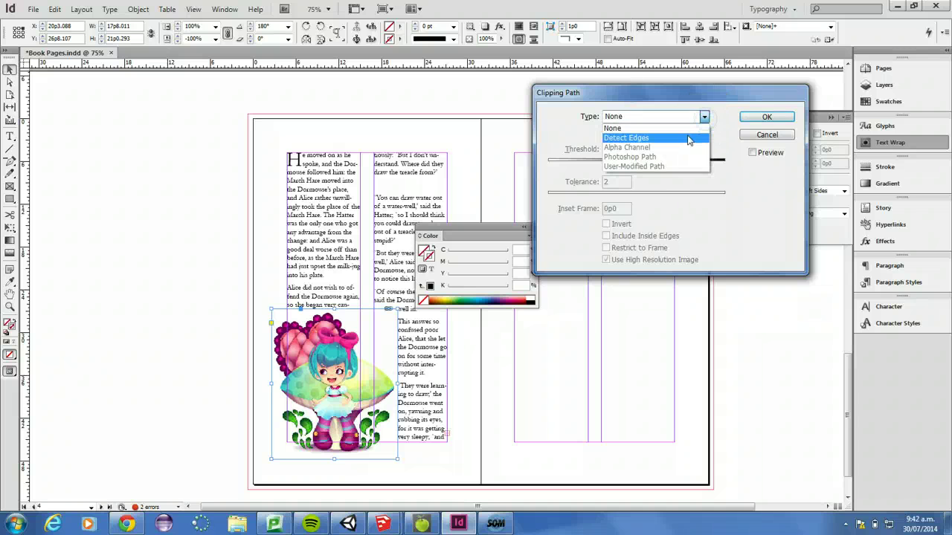
{"action": "left_click", "coordinate": [688, 139]}
{"action": "left_click", "coordinate": [752, 153]}
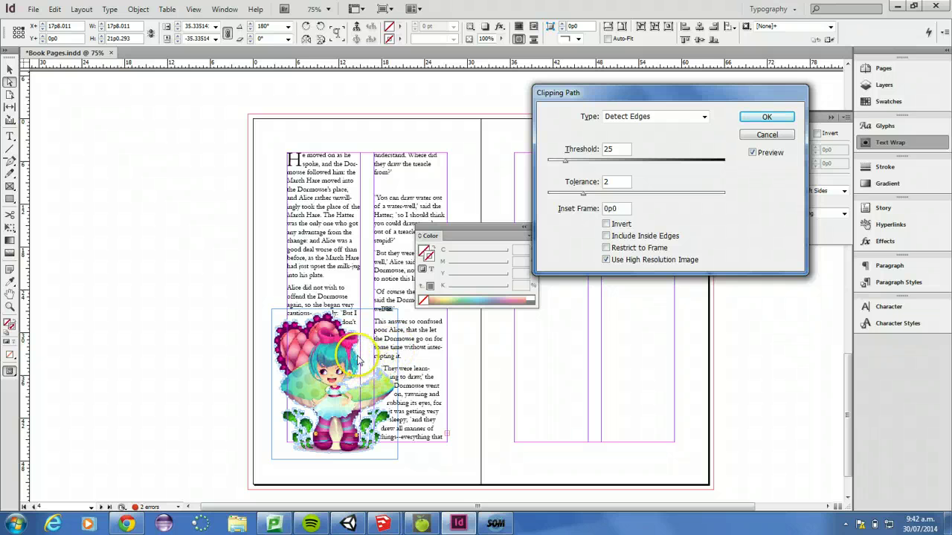
{"action": "left_click", "coordinate": [556, 162]}
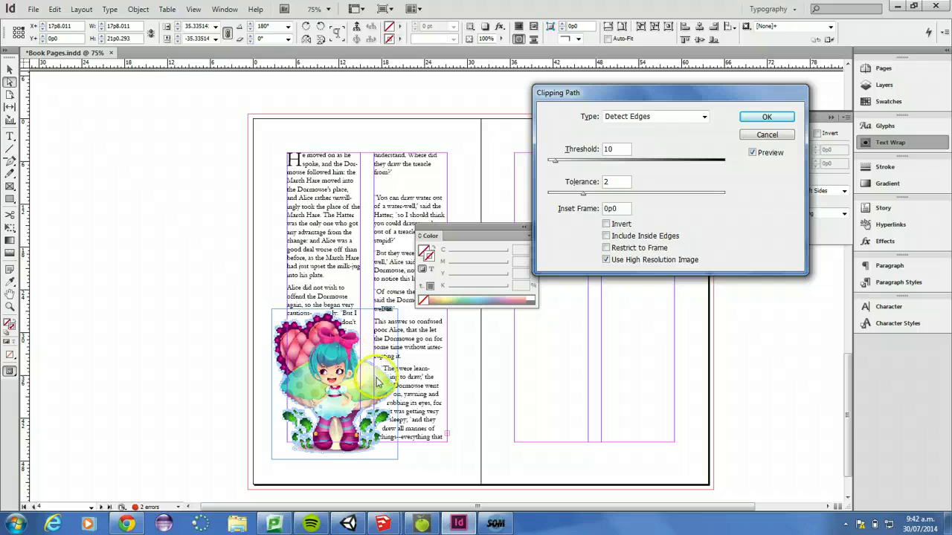
{"action": "left_click", "coordinate": [759, 119]}
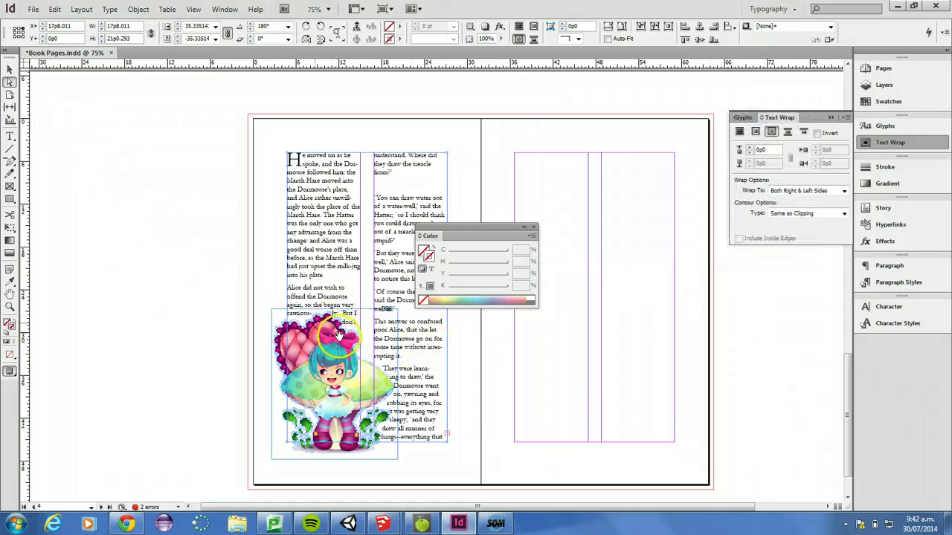
Preview the spread without guides and increase the Alice image's text wrap offset to 1p0
{"action": "left_click", "coordinate": [209, 300]}
{"action": "key", "text": "w"}
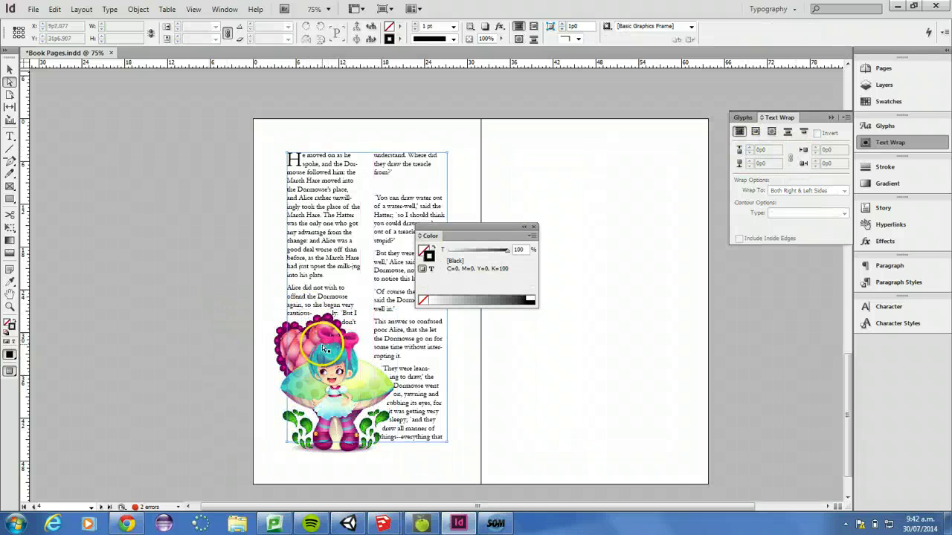
{"action": "left_click", "coordinate": [325, 349]}
{"action": "left_click", "coordinate": [275, 350]}
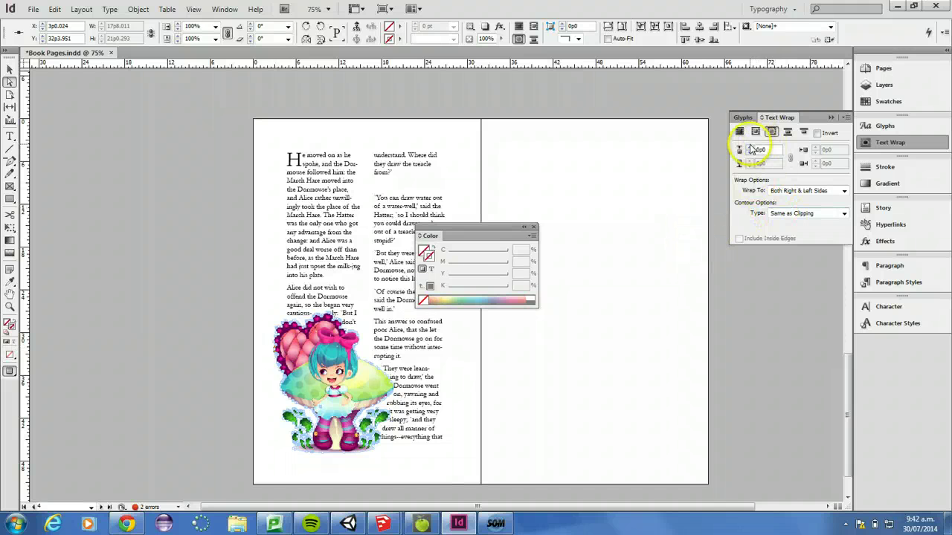
{"action": "left_click", "coordinate": [751, 150]}
{"action": "left_click", "coordinate": [751, 150]}
{"action": "left_click", "coordinate": [751, 150]}
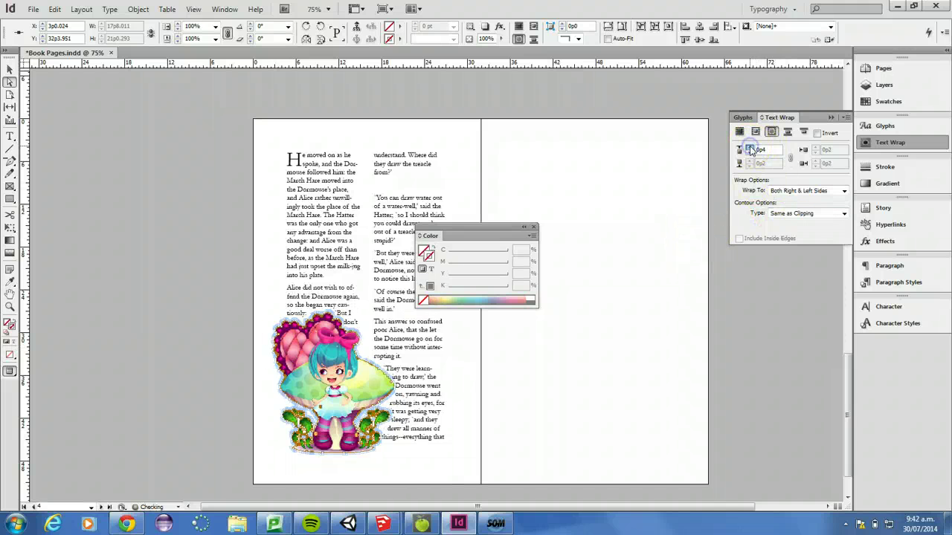
{"action": "left_click", "coordinate": [751, 150]}
{"action": "left_click", "coordinate": [751, 150]}
{"action": "left_click", "coordinate": [751, 151]}
{"action": "left_click", "coordinate": [751, 151]}
{"action": "left_click", "coordinate": [751, 150]}
{"action": "left_click", "coordinate": [751, 150]}
{"action": "left_click", "coordinate": [751, 150]}
{"action": "left_click", "coordinate": [751, 150]}
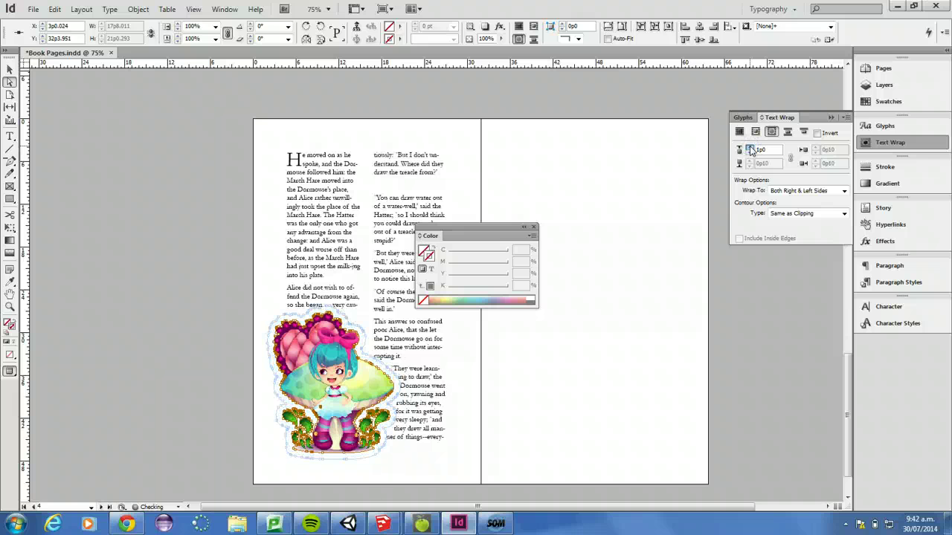
Set the Alice image's text wrap to the right side only
{"action": "left_click", "coordinate": [292, 326]}
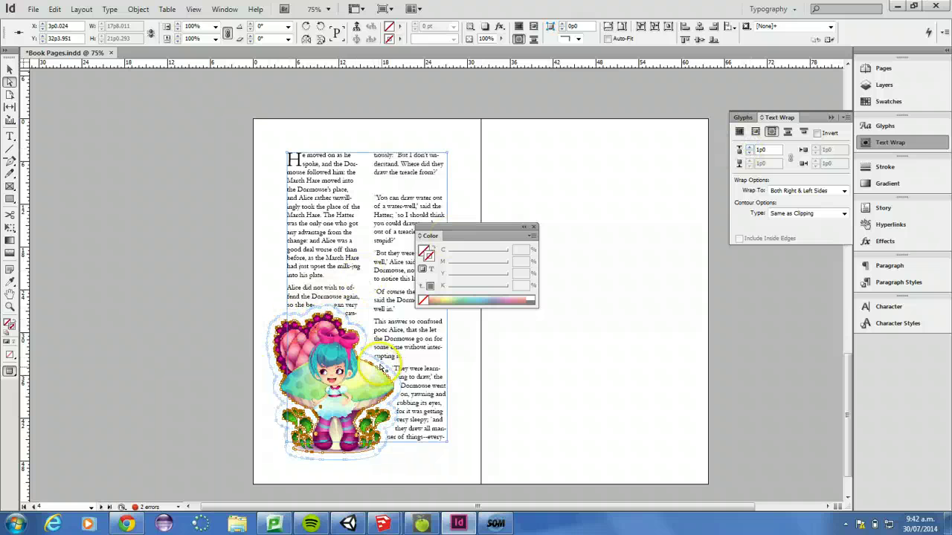
{"action": "left_click", "coordinate": [841, 191]}
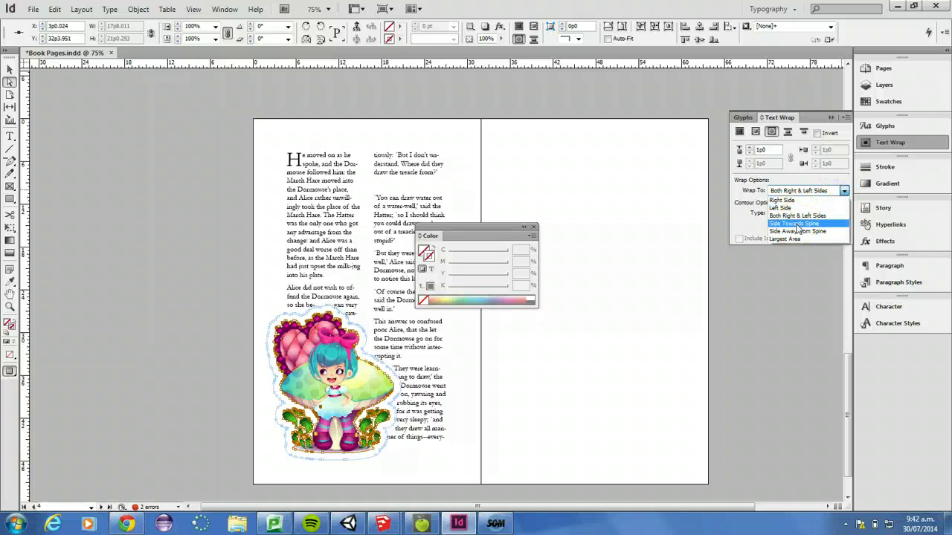
{"action": "left_click", "coordinate": [781, 200]}
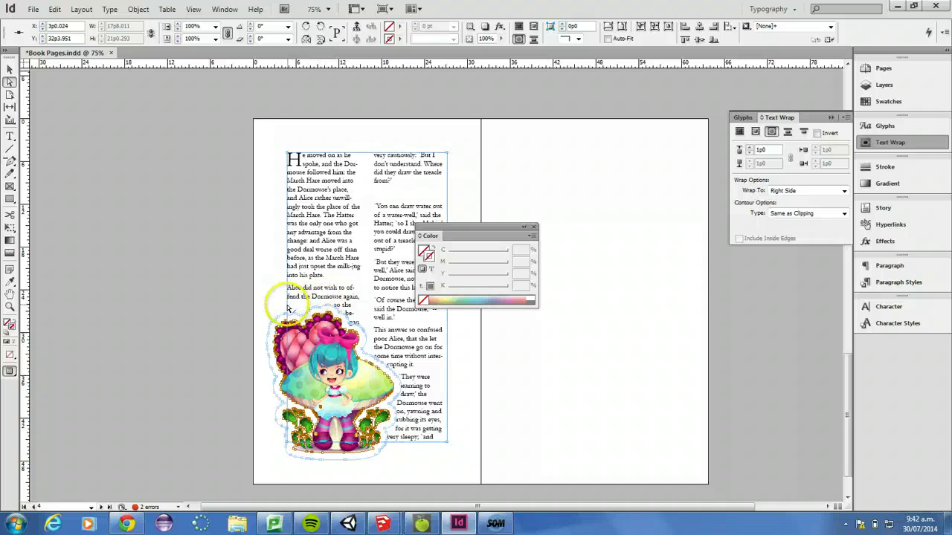
Shift the Alice picture to the left inside its frame
{"action": "left_click", "coordinate": [9, 69]}
{"action": "left_click", "coordinate": [310, 348]}
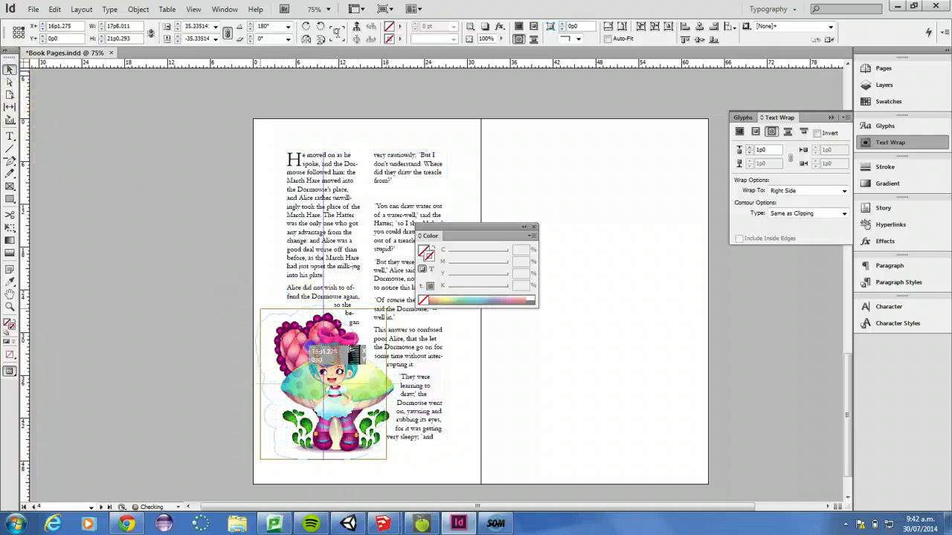
{"action": "left_click_drag", "start_coordinate": [310, 348], "coordinate": [307, 343]}
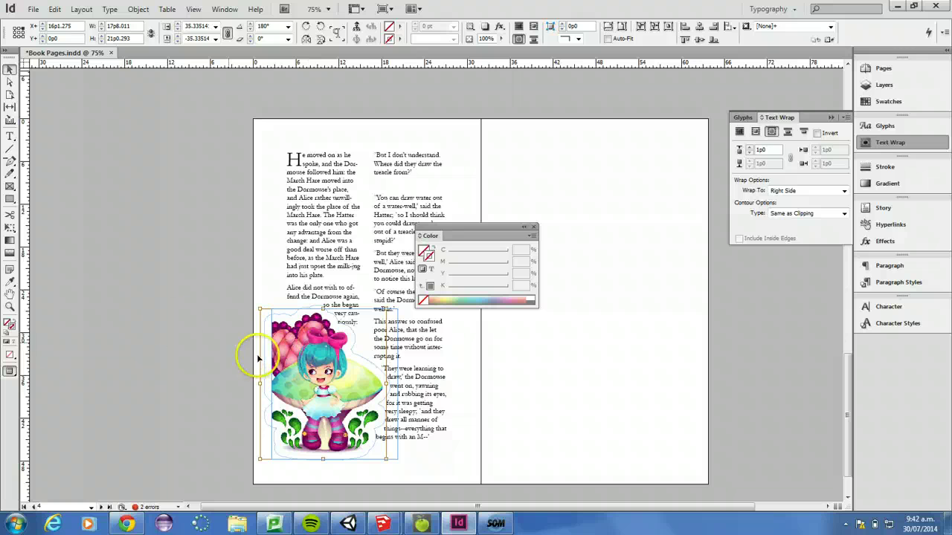
{"action": "left_click", "coordinate": [170, 311]}
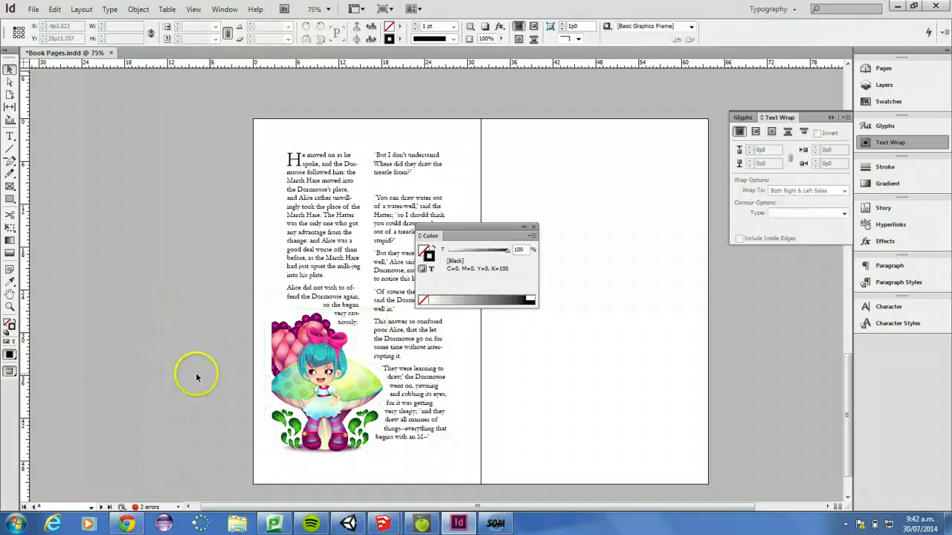
Fit the Alice picture to its frame and move the frame closer to the page's outer edge
{"action": "left_click_drag", "start_coordinate": [261, 342], "coordinate": [272, 342]}
{"action": "right_click", "coordinate": [272, 355]}
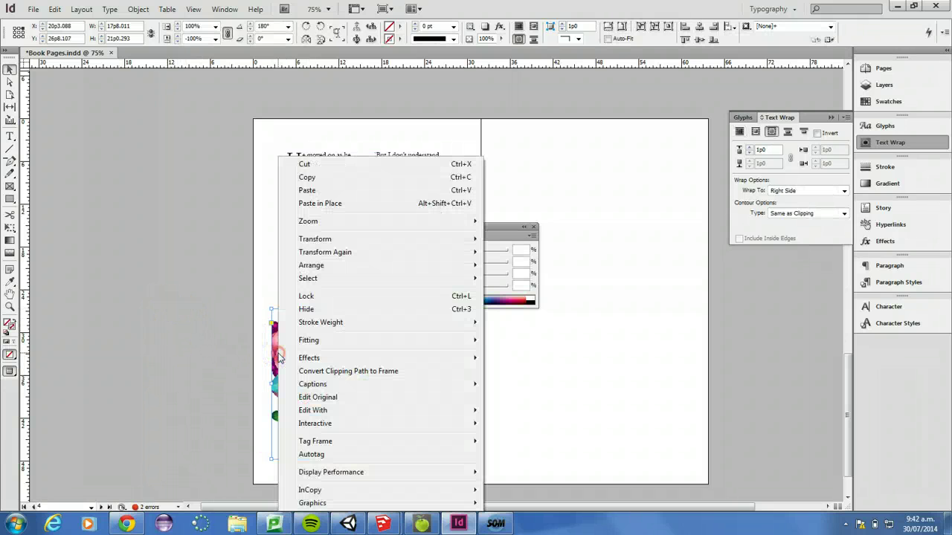
{"action": "left_click", "coordinate": [198, 338]}
{"action": "left_click", "coordinate": [329, 199]}
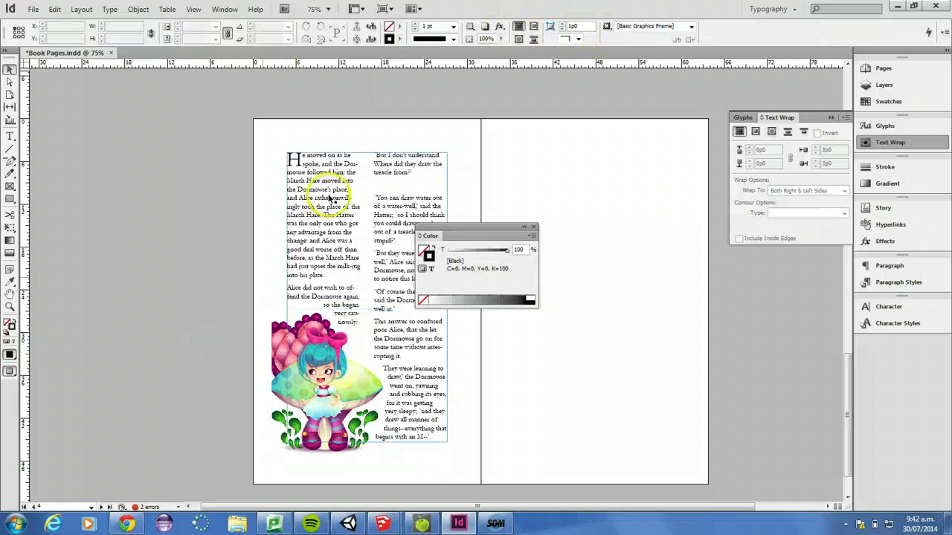
{"action": "left_click", "coordinate": [276, 339]}
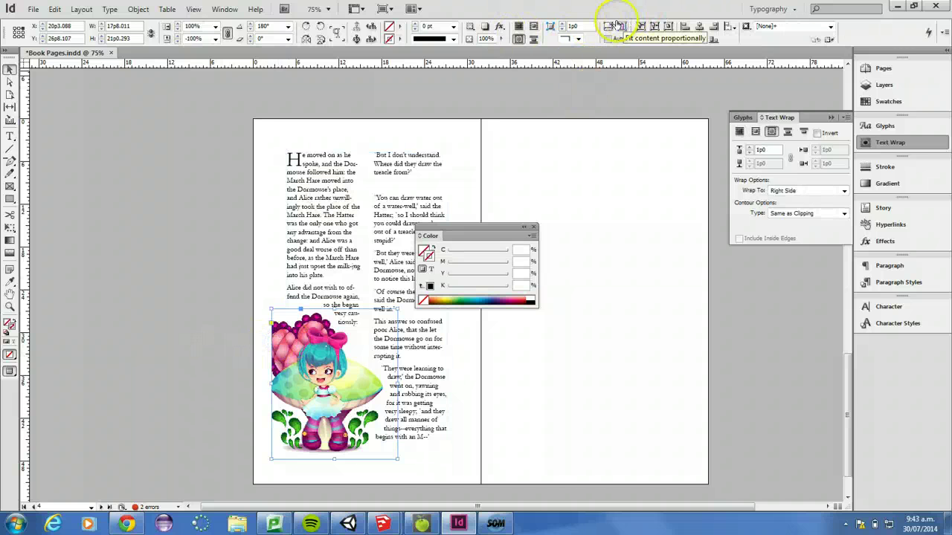
{"action": "left_click", "coordinate": [607, 26]}
{"action": "left_click_drag", "start_coordinate": [298, 357], "coordinate": [287, 361]}
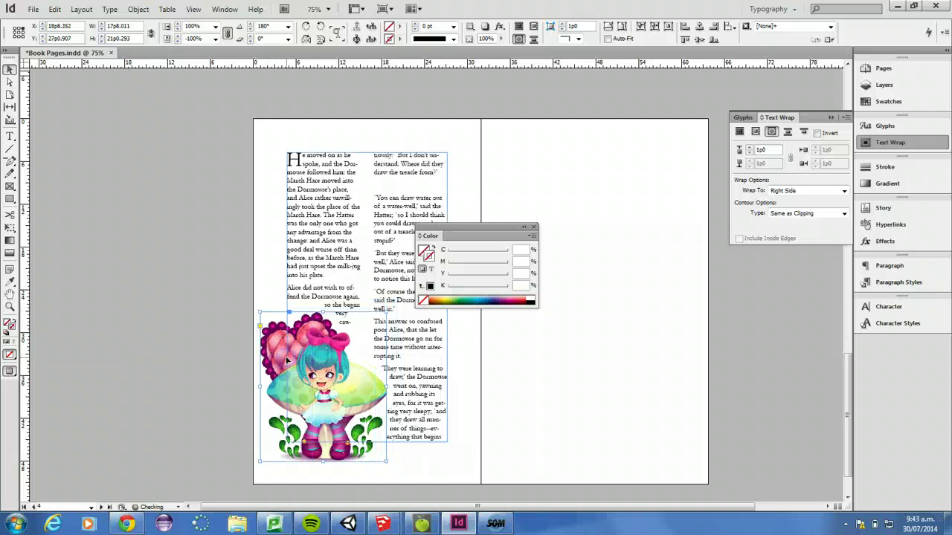
Reduce the Alice frame to about 16p1 by 19p1 from its lower-left corner, refit the picture and nudge it into place
{"action": "left_click", "coordinate": [255, 458]}
{"action": "left_click_drag", "start_coordinate": [260, 461], "coordinate": [272, 447]}
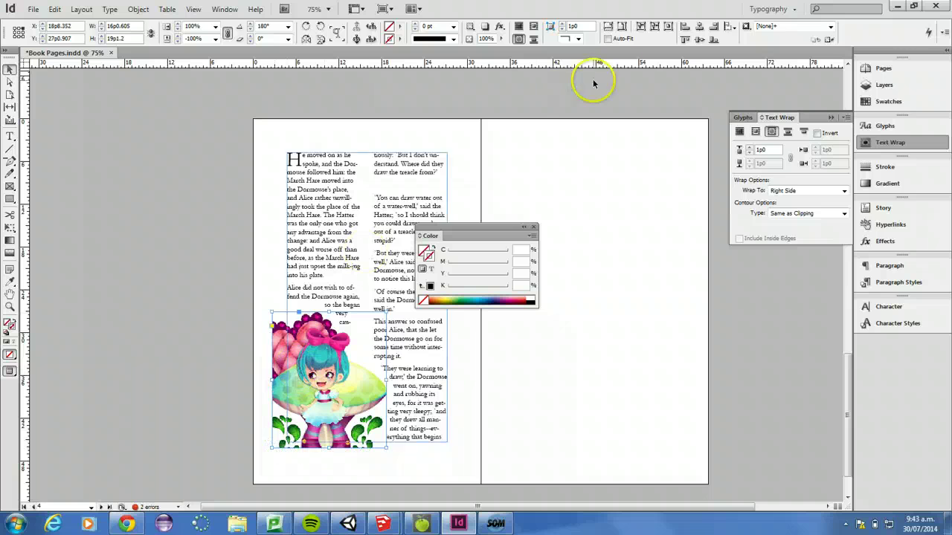
{"action": "left_click", "coordinate": [607, 27]}
{"action": "left_click_drag", "start_coordinate": [297, 369], "coordinate": [299, 370]}
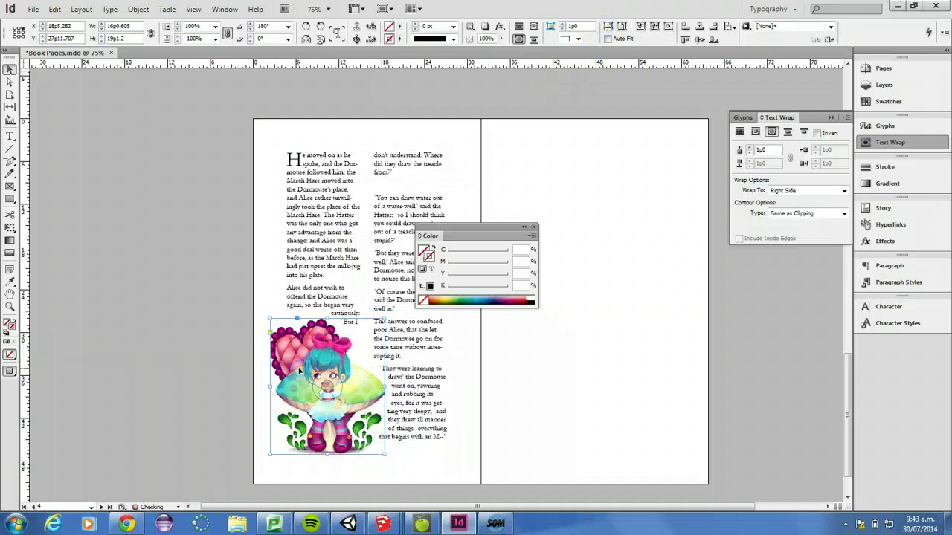
{"action": "left_click", "coordinate": [204, 360]}
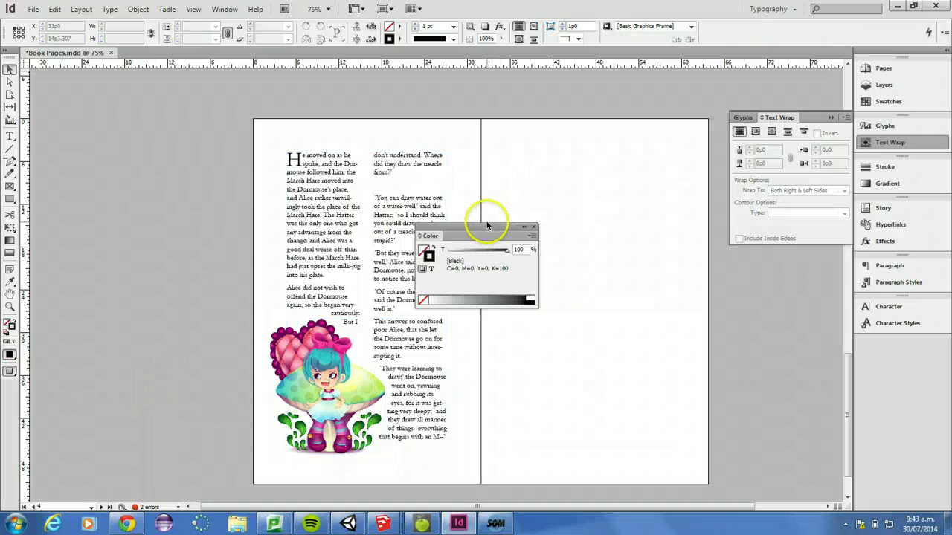
{"action": "left_click_drag", "start_coordinate": [482, 230], "coordinate": [551, 221]}
{"action": "left_click", "coordinate": [274, 359]}
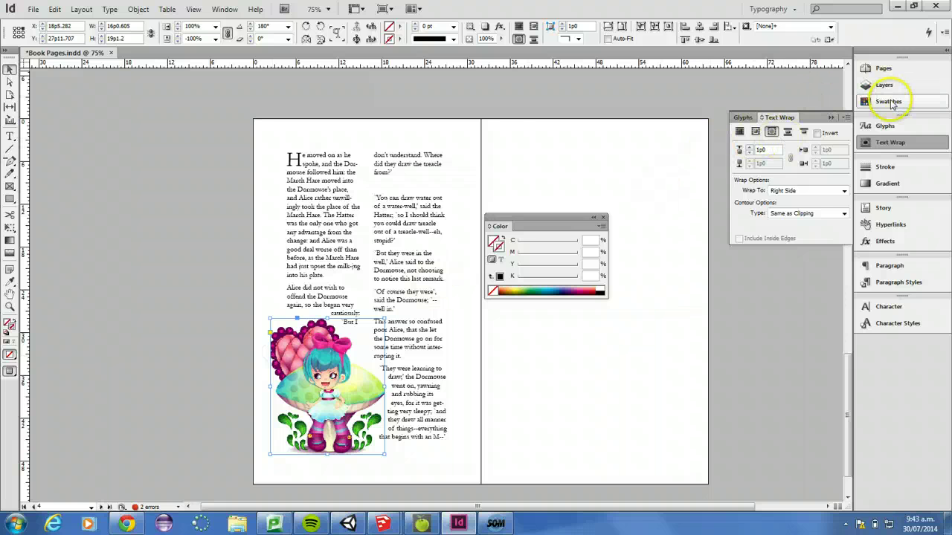
{"action": "left_click", "coordinate": [401, 27]}
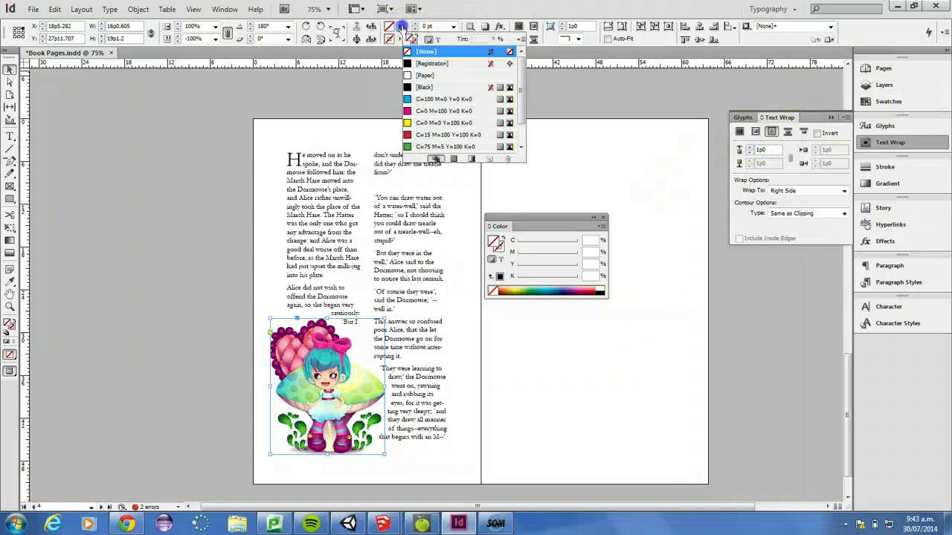
{"action": "left_click", "coordinate": [402, 27]}
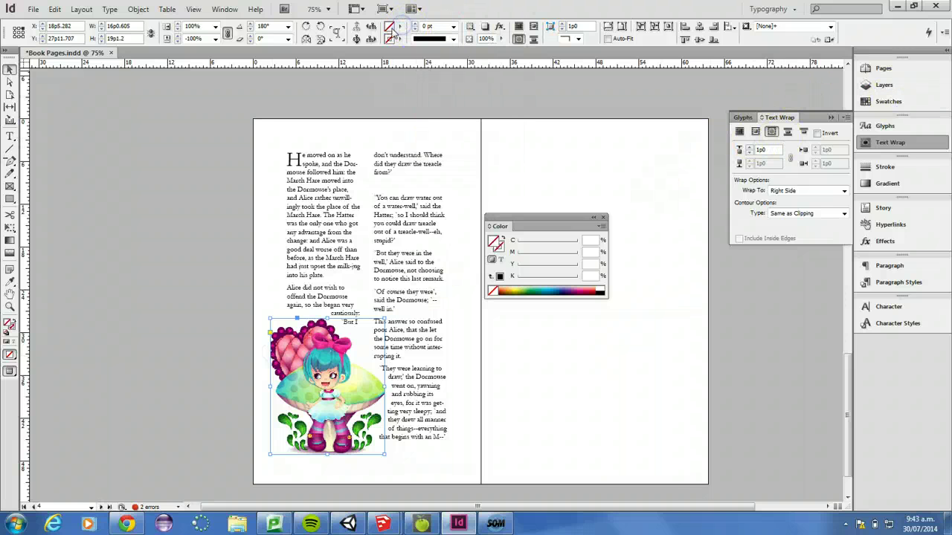
{"action": "right_click", "coordinate": [285, 363]}
{"action": "mouse_move", "coordinate": [321, 209]}
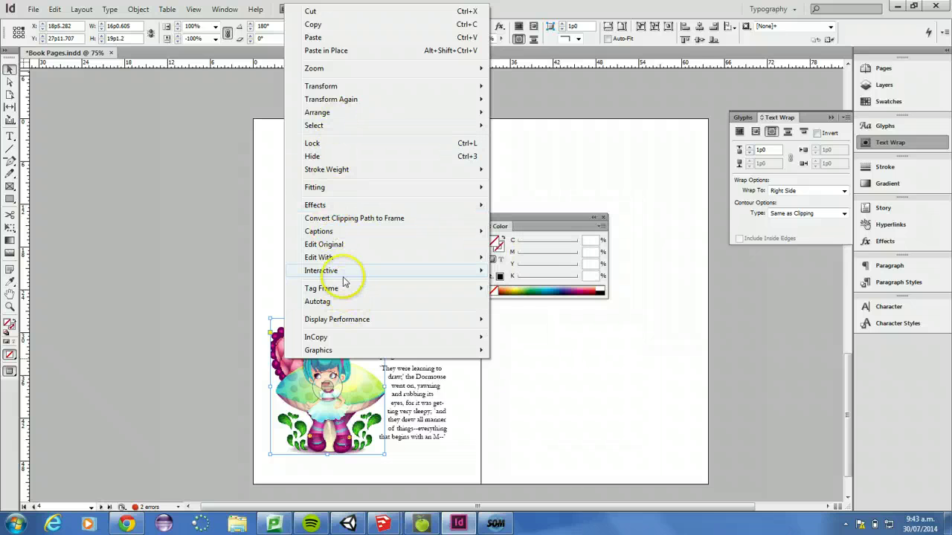
{"action": "mouse_move", "coordinate": [343, 272]}
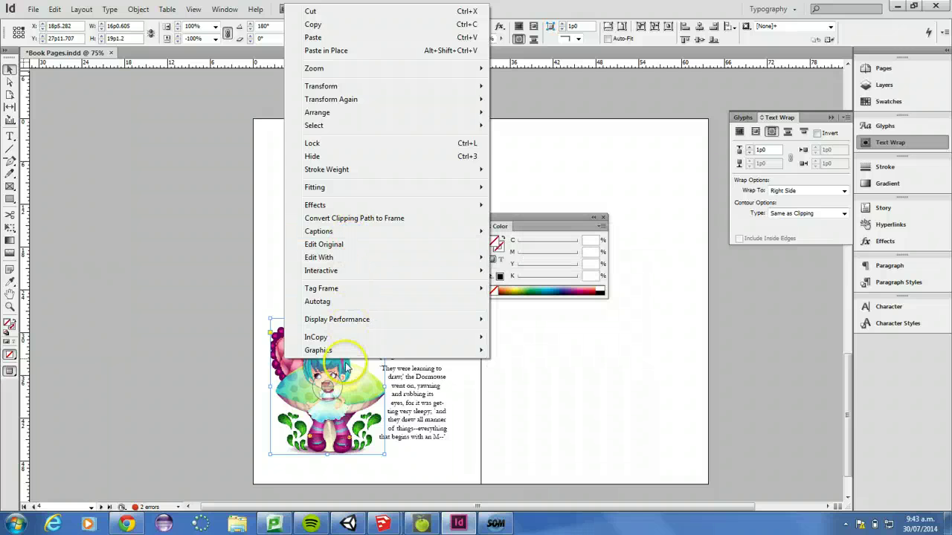
{"action": "mouse_move", "coordinate": [343, 350]}
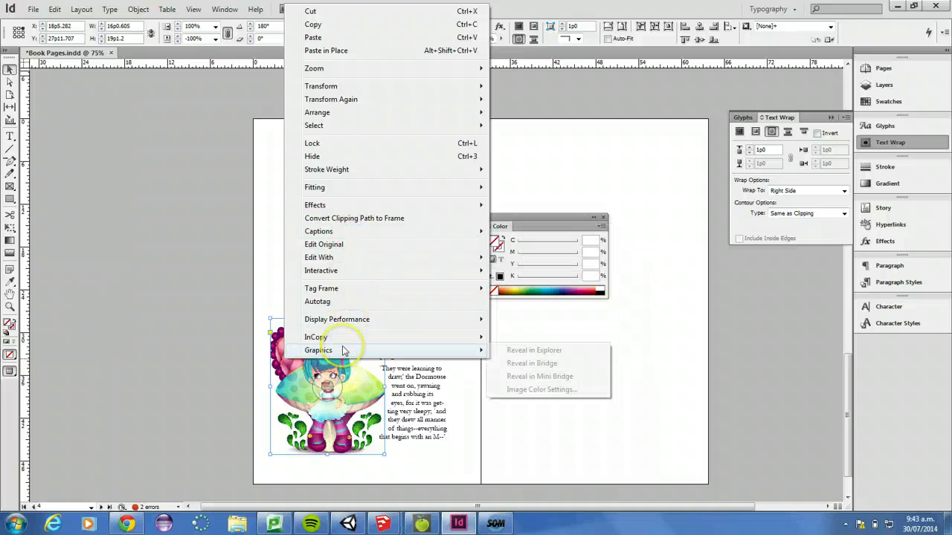
Examine the profile and rendering intent options in the Alice image's color settings without changing them
{"action": "left_click", "coordinate": [141, 9]}
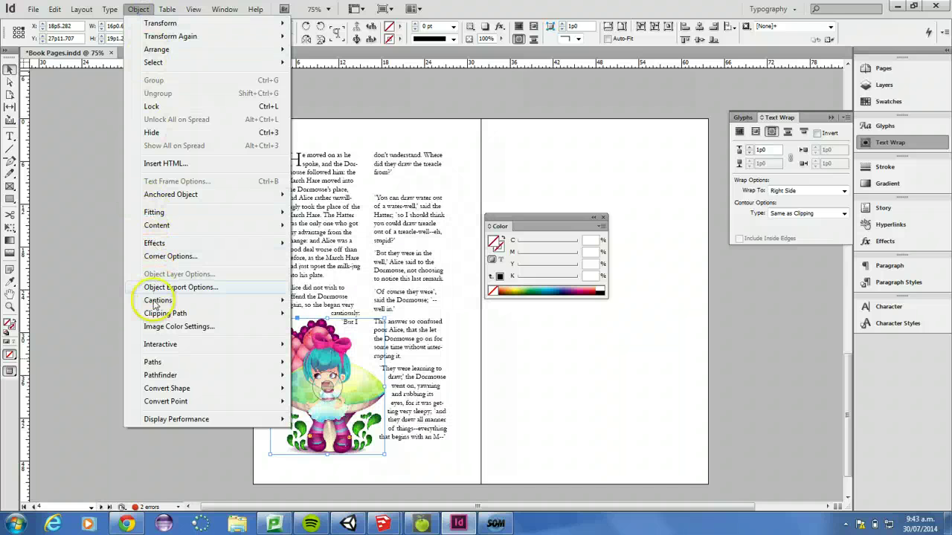
{"action": "left_click", "coordinate": [155, 328]}
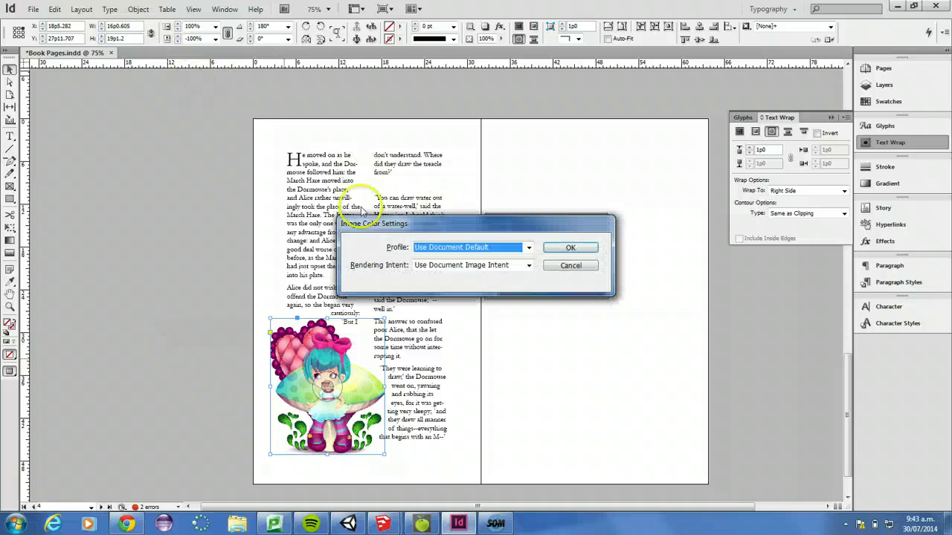
{"action": "left_click", "coordinate": [527, 266]}
{"action": "left_click", "coordinate": [529, 270]}
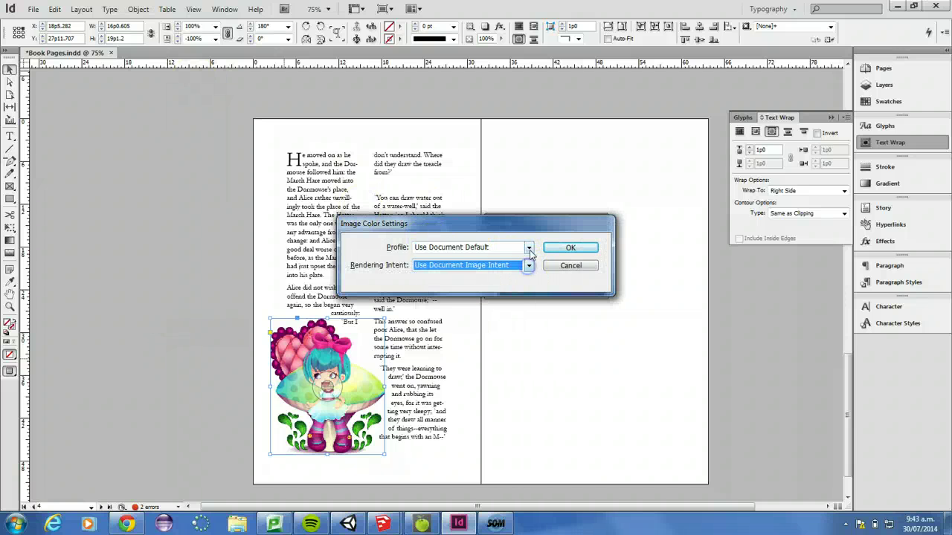
{"action": "left_click", "coordinate": [529, 248]}
{"action": "left_click", "coordinate": [528, 248]}
{"action": "left_click", "coordinate": [529, 266]}
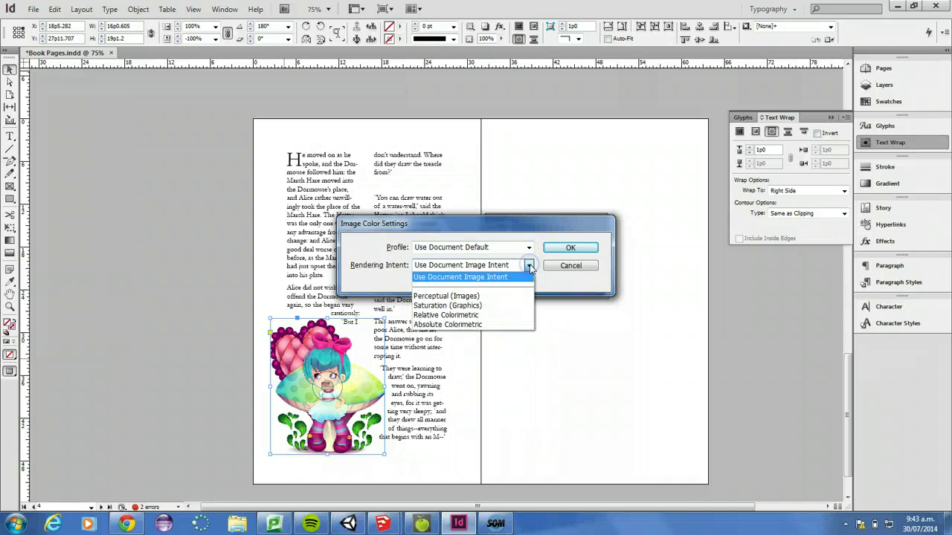
{"action": "left_click", "coordinate": [530, 269]}
{"action": "left_click", "coordinate": [565, 265]}
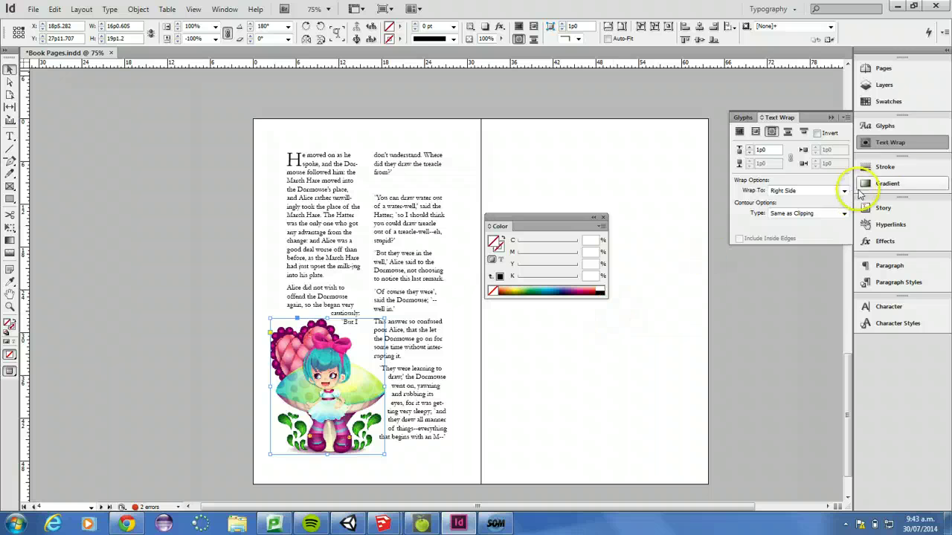
Look through the effects available for the Alice image
{"action": "left_click", "coordinate": [888, 241]}
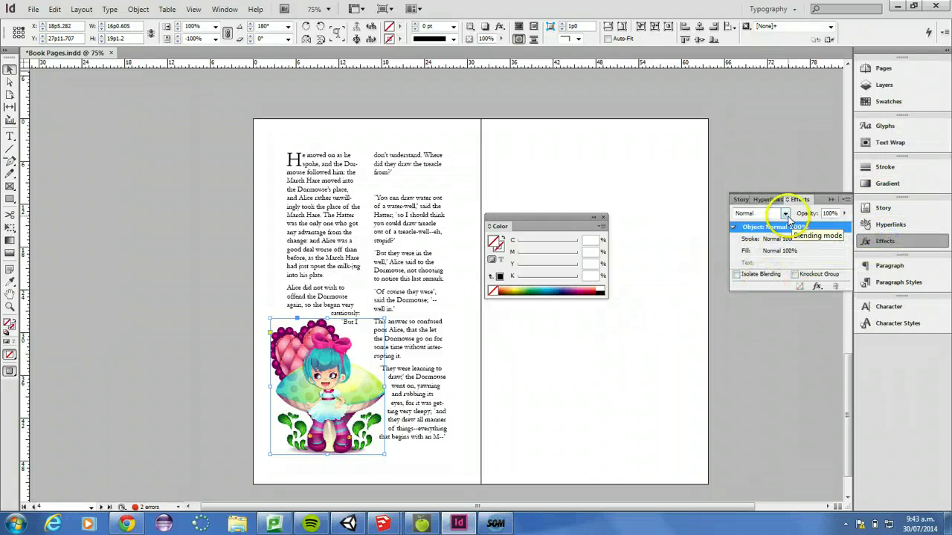
{"action": "left_click", "coordinate": [817, 286]}
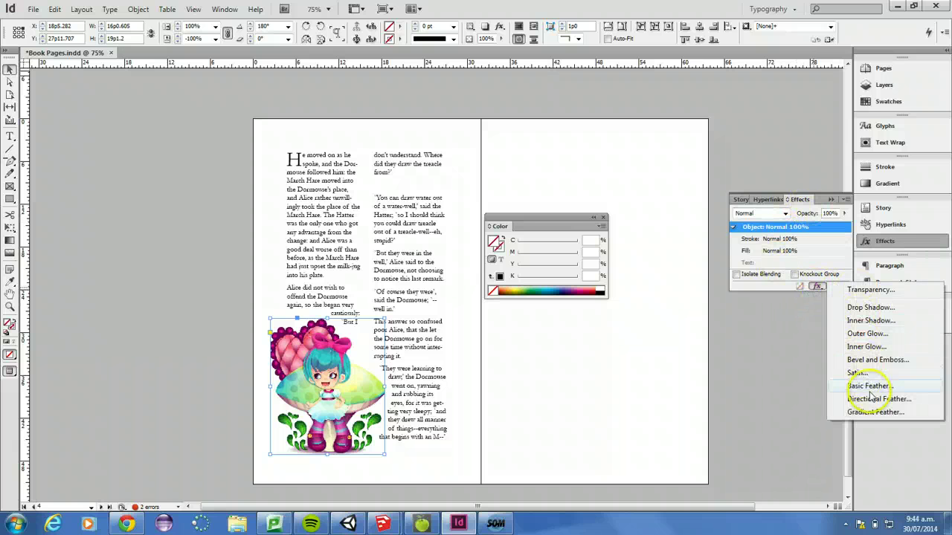
{"action": "left_click", "coordinate": [885, 252]}
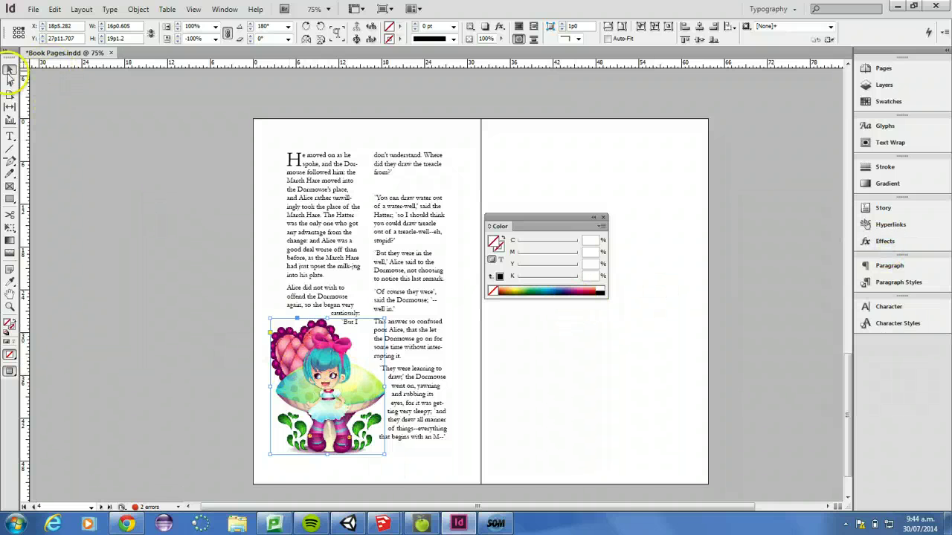
Deselect the Alice image and move the Color panel clear of the right page
{"action": "left_click", "coordinate": [96, 183]}
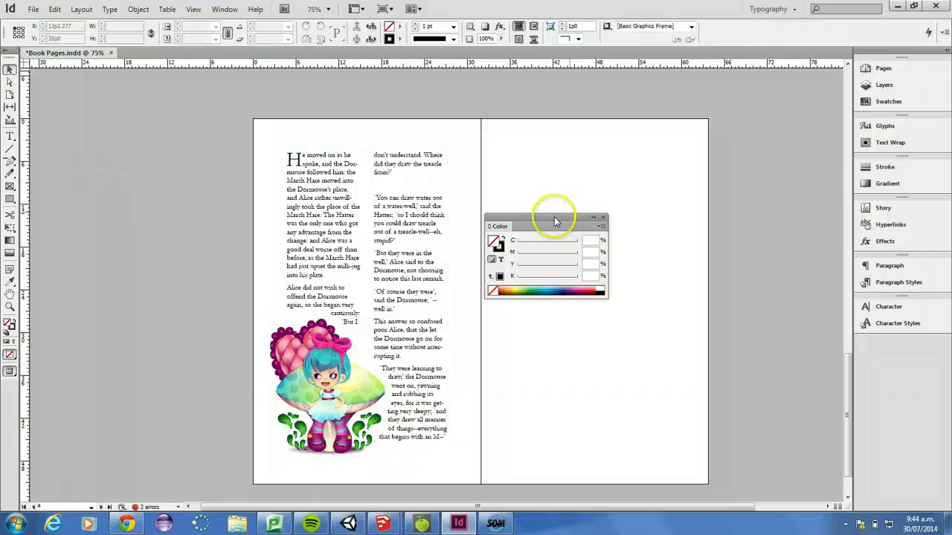
{"action": "left_click_drag", "start_coordinate": [594, 217], "coordinate": [830, 181]}
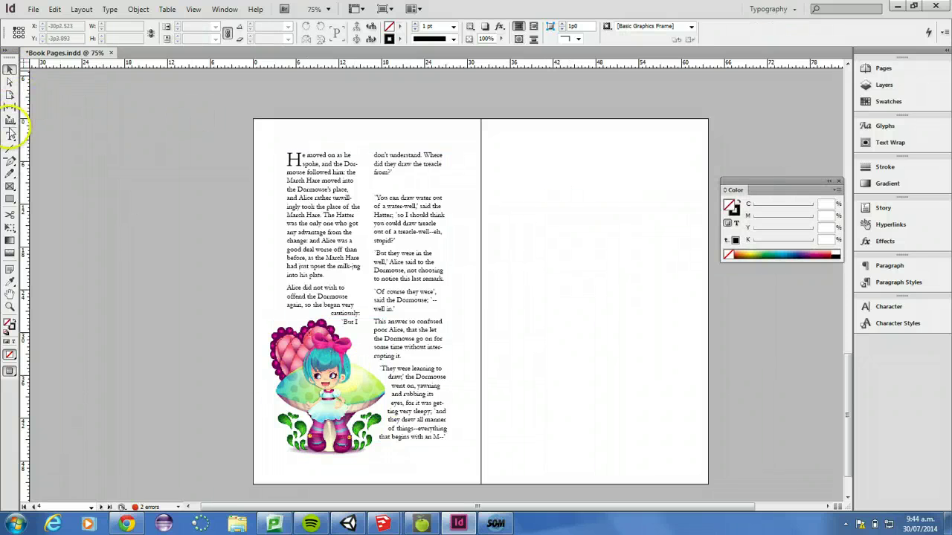
{"action": "left_click", "coordinate": [10, 134]}
{"action": "left_click", "coordinate": [9, 72]}
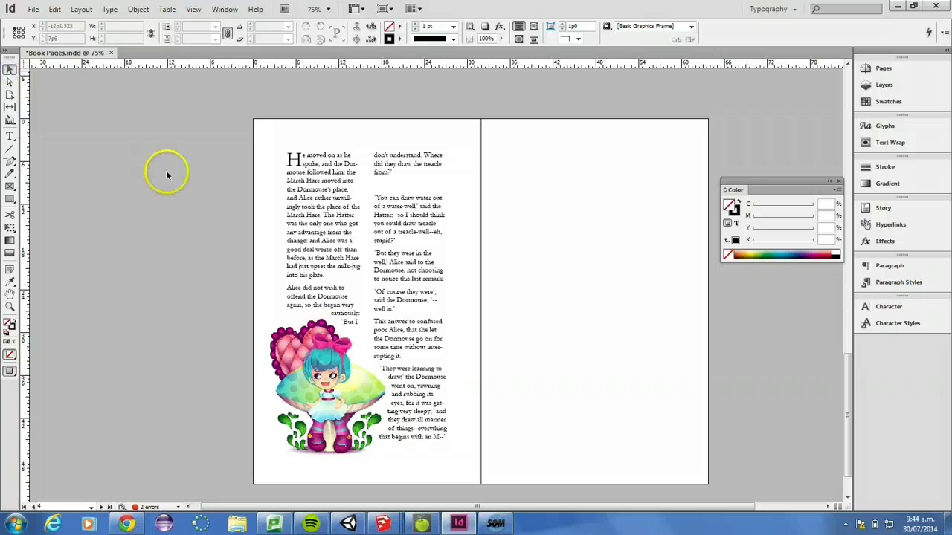
Show the guides again and flow the left page's overset text into a new frame spanning the right page's margins
{"action": "key", "text": "w"}
{"action": "left_click", "coordinate": [446, 435]}
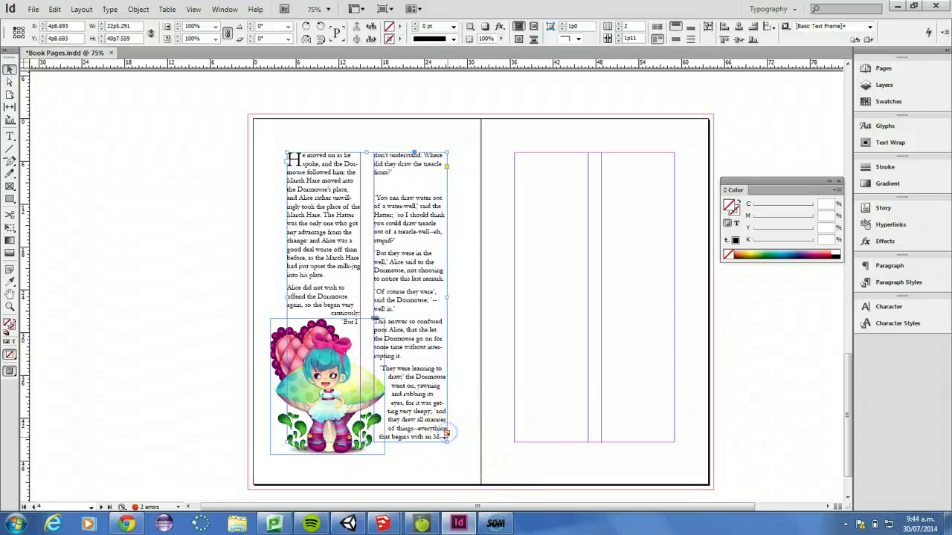
{"action": "left_click", "coordinate": [447, 436]}
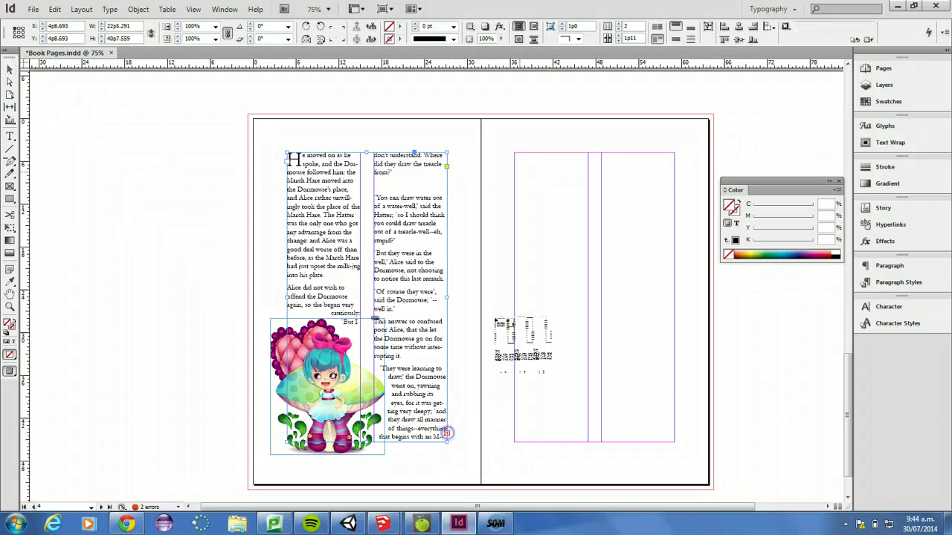
{"action": "left_click", "coordinate": [521, 157]}
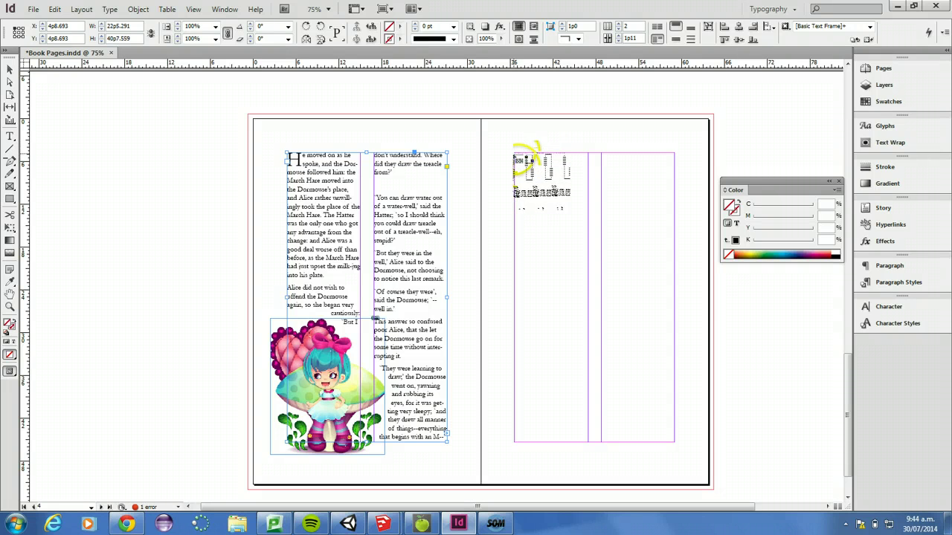
{"action": "left_click_drag", "start_coordinate": [520, 157], "coordinate": [712, 444]}
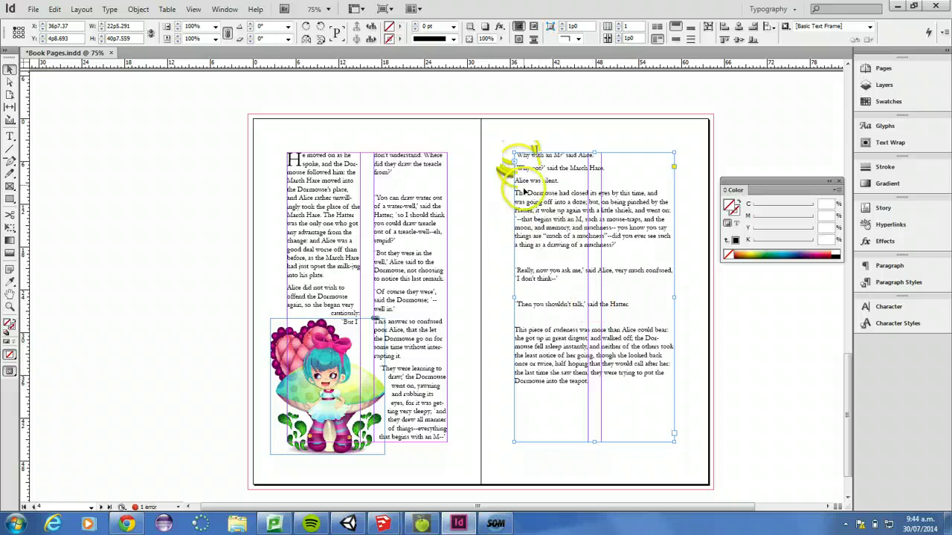
Remove the blank lines between the paragraphs around 'Really, now you ask me' and 'Then you shouldn't talk' on the right page
{"action": "double_click", "coordinate": [542, 291]}
{"action": "key", "text": "BackSpace"}
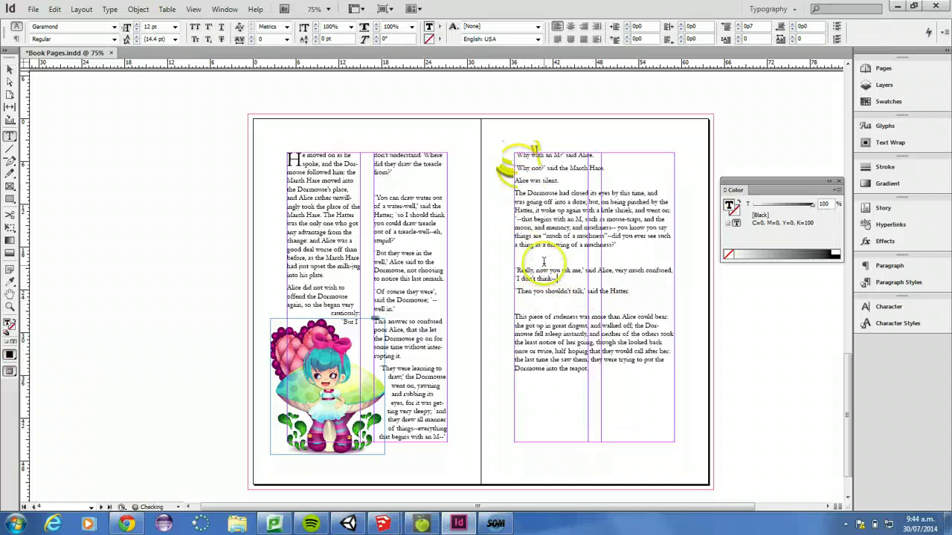
{"action": "left_click", "coordinate": [544, 257]}
{"action": "key", "text": "BackSpace"}
{"action": "left_click", "coordinate": [533, 291]}
{"action": "key", "text": "BackSpace"}
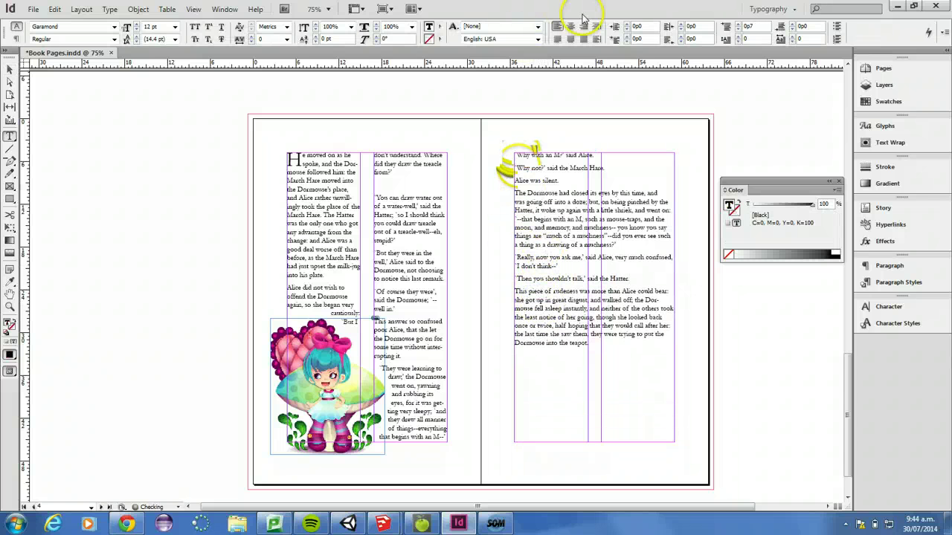
Divide the right page's text frame into two columns with a 1p10 gutter
{"action": "left_click", "coordinate": [10, 68]}
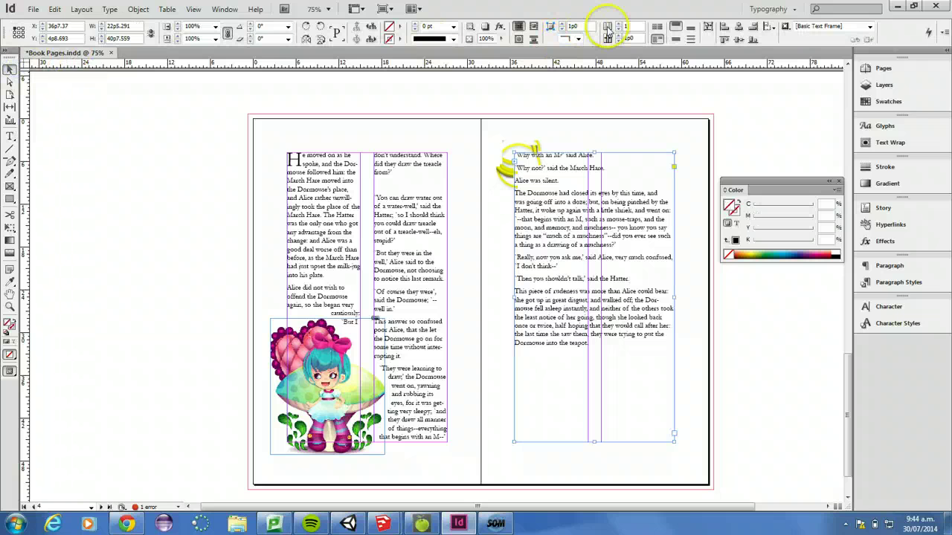
{"action": "left_click", "coordinate": [618, 24]}
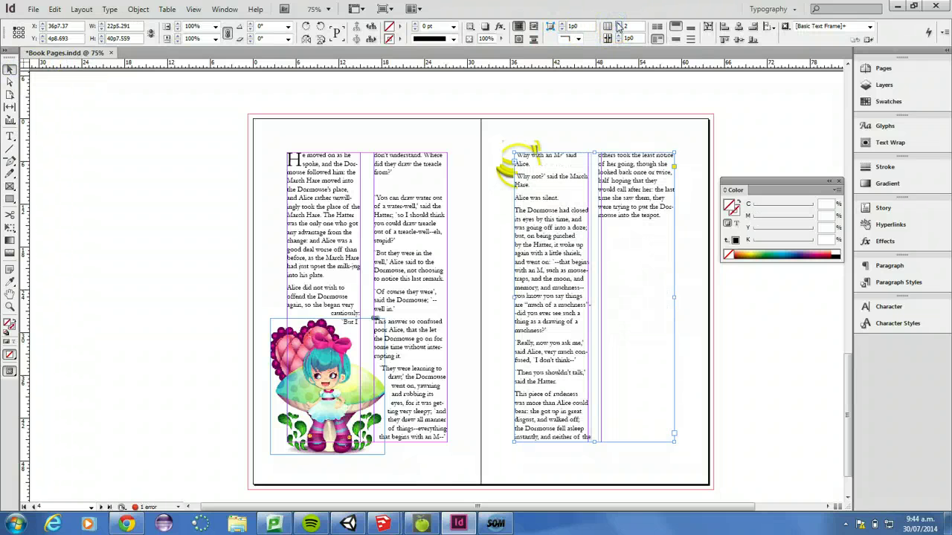
{"action": "left_click", "coordinate": [619, 36]}
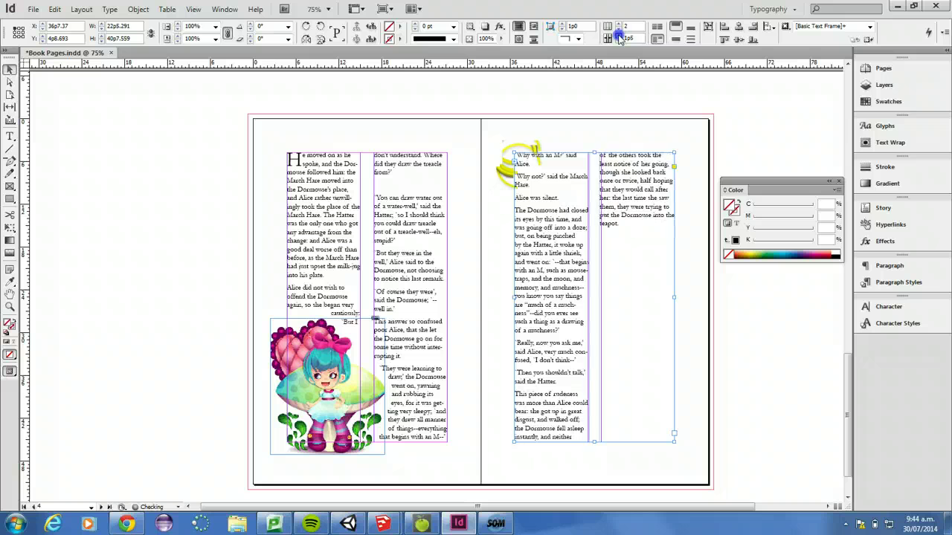
{"action": "left_click", "coordinate": [619, 35]}
{"action": "left_click", "coordinate": [618, 35]}
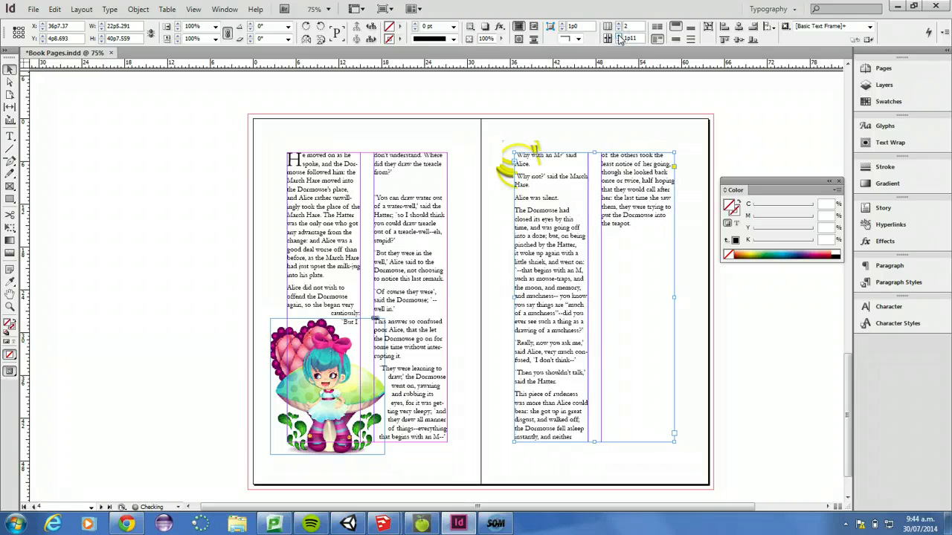
{"action": "left_click", "coordinate": [618, 42]}
{"action": "left_click", "coordinate": [617, 42]}
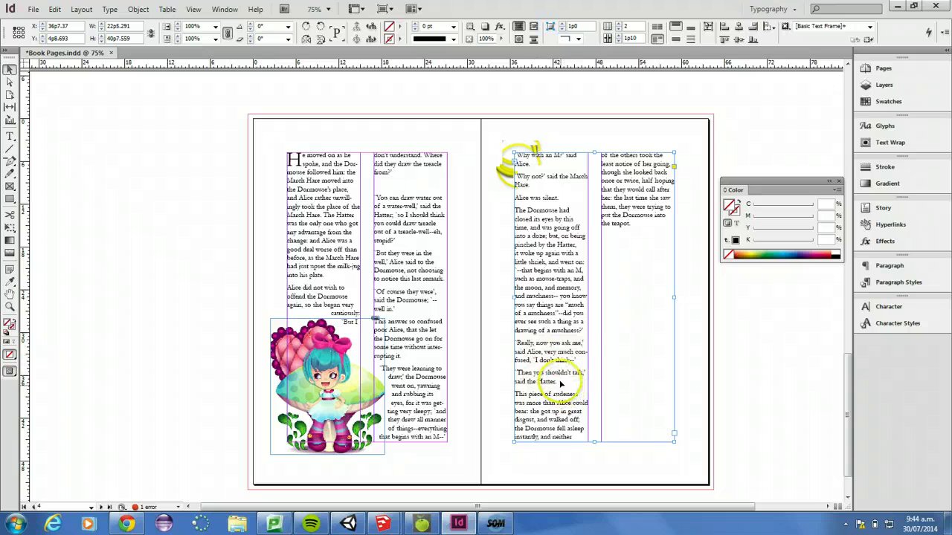
Delete the right page's closing paragraphs, from 'Really, now you ask me' through 'put the Dormouse into the teapot'
{"action": "double_click", "coordinate": [624, 239]}
{"action": "left_click_drag", "start_coordinate": [630, 225], "coordinate": [506, 350]}
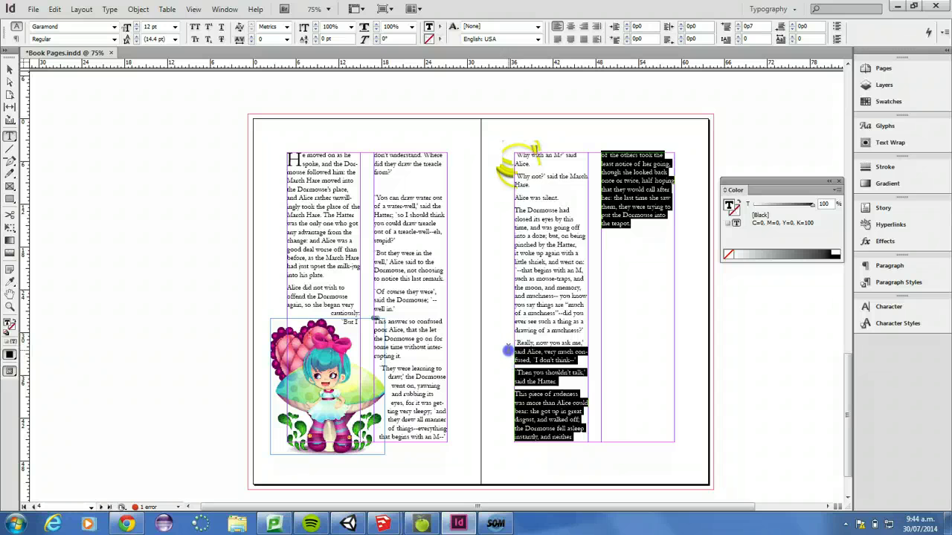
{"action": "left_click", "coordinate": [558, 381]}
{"action": "left_click_drag", "start_coordinate": [574, 438], "coordinate": [518, 344]}
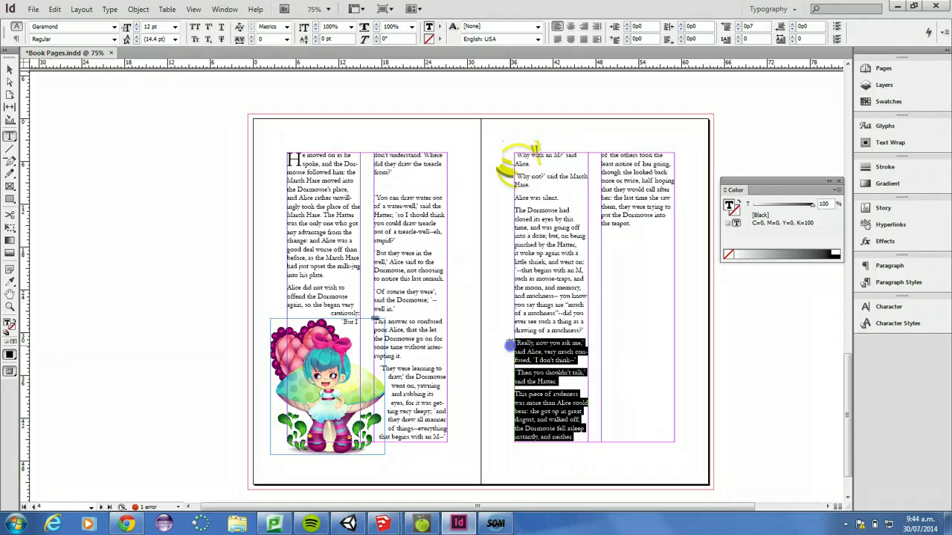
{"action": "key", "text": "BackSpace"}
{"action": "left_click_drag", "start_coordinate": [551, 425], "coordinate": [463, 340]}
{"action": "key", "text": "BackSpace"}
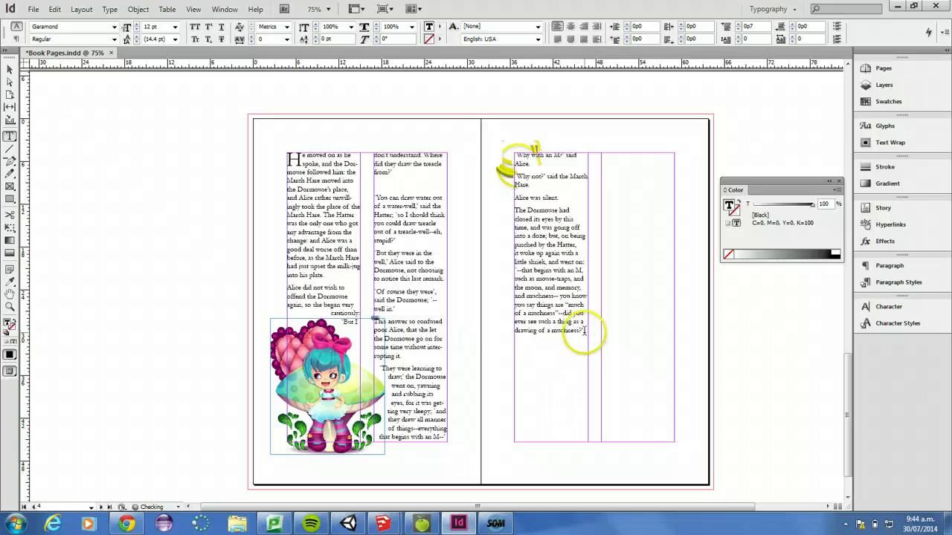
Copy the passage from 'you know you say things' to 'drawing of a muchness?' and remove it from the right page's story
{"action": "left_click_drag", "start_coordinate": [586, 336], "coordinate": [567, 298]}
{"action": "left_click", "coordinate": [580, 336]}
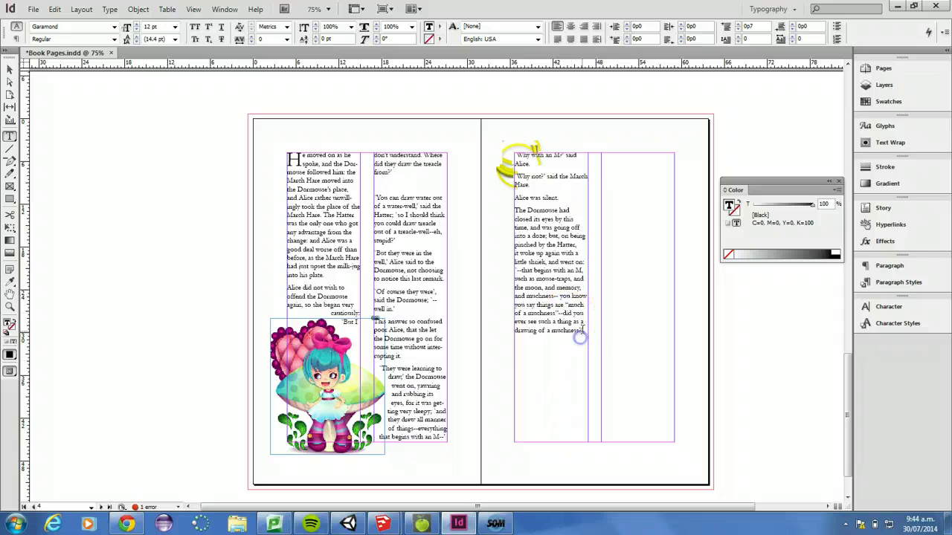
{"action": "left_click_drag", "start_coordinate": [579, 330], "coordinate": [562, 296]}
{"action": "key", "text": "ctrl+c"}
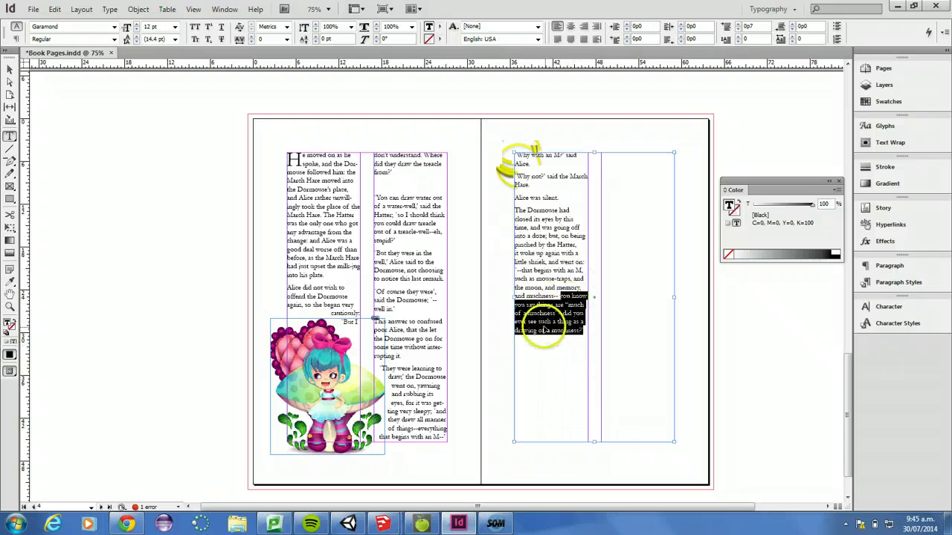
{"action": "key", "text": "BackSpace"}
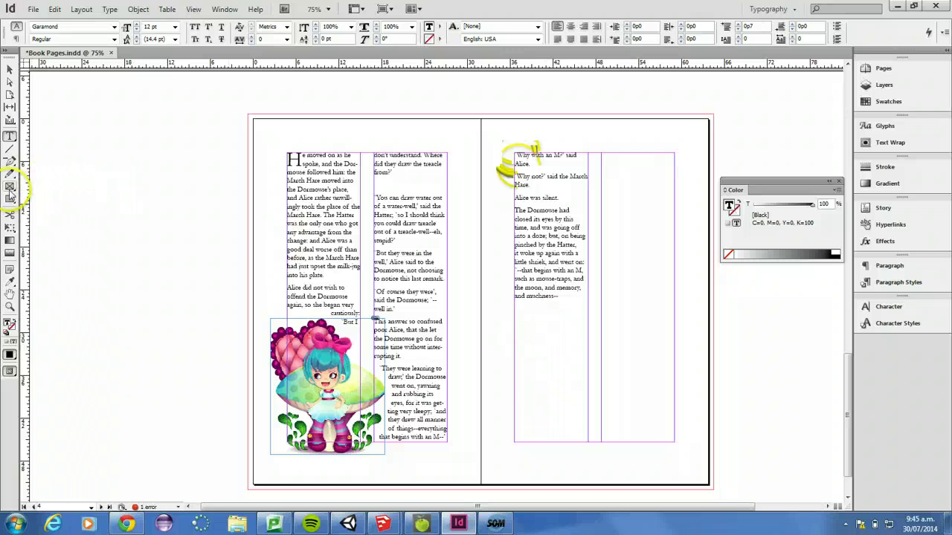
Look through the Pencil and Frame tool variants for a suitable drawing tool
{"action": "left_click", "coordinate": [11, 176]}
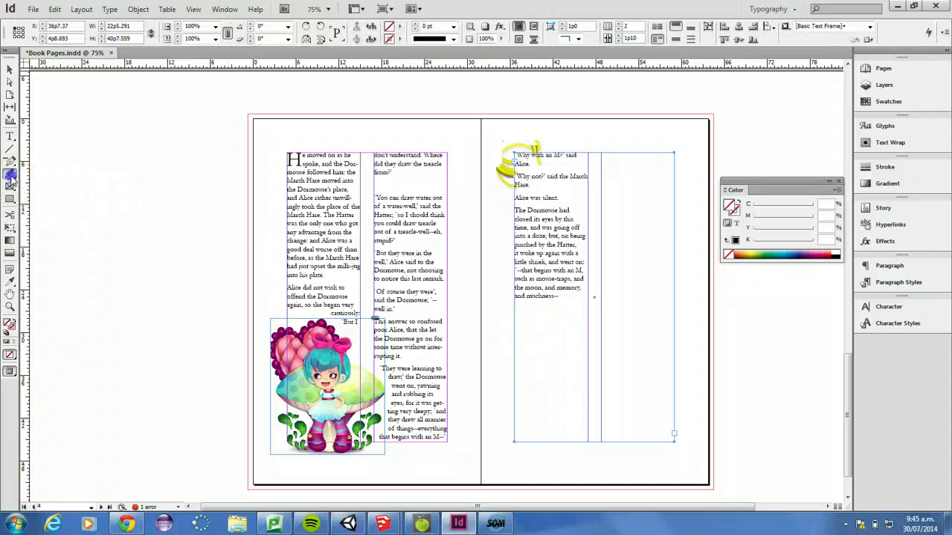
{"action": "left_click", "coordinate": [11, 175]}
{"action": "left_click", "coordinate": [11, 177]}
{"action": "left_click", "coordinate": [11, 176]}
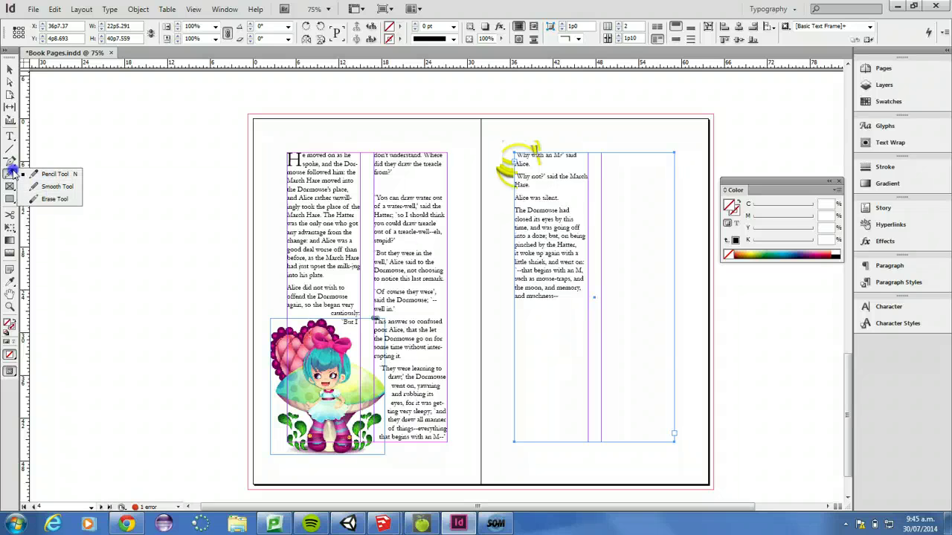
{"action": "left_click", "coordinate": [11, 176]}
{"action": "left_click", "coordinate": [12, 137]}
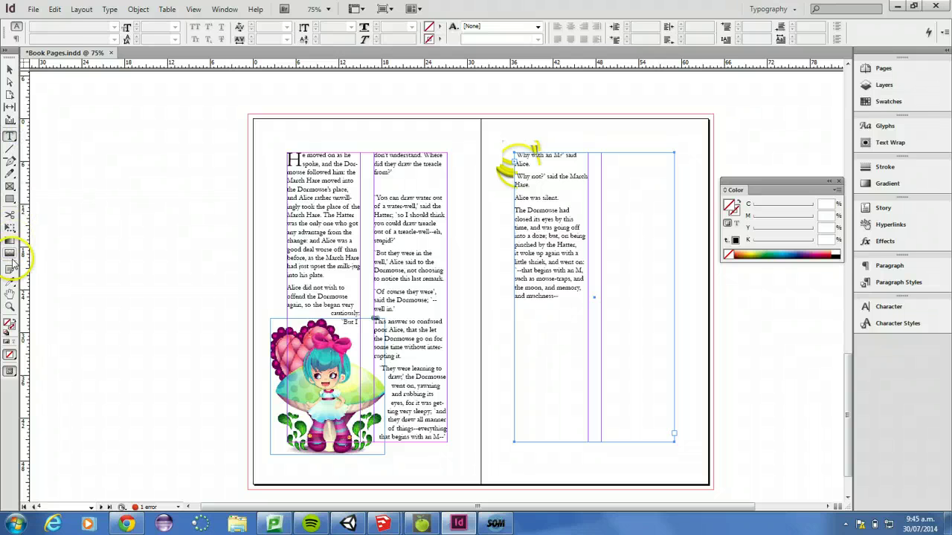
{"action": "left_click", "coordinate": [10, 188]}
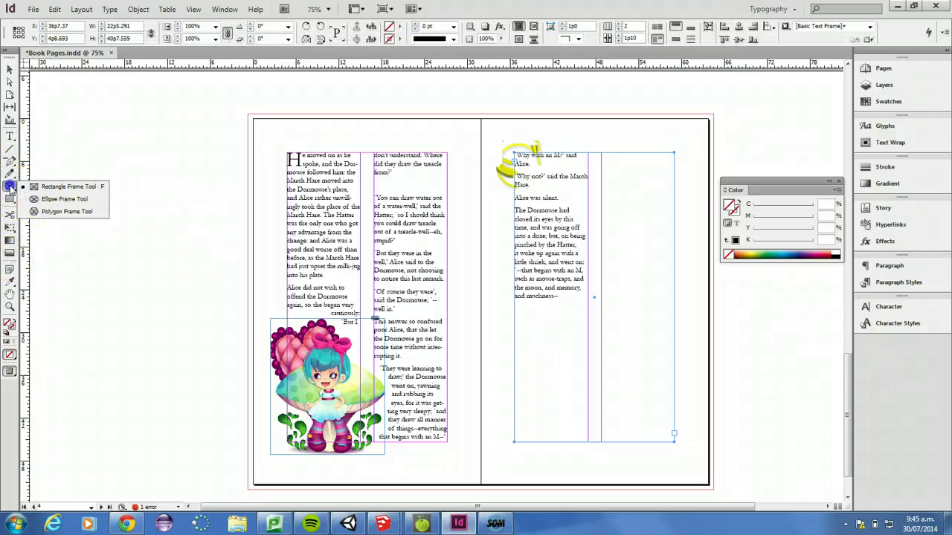
{"action": "left_click", "coordinate": [11, 138]}
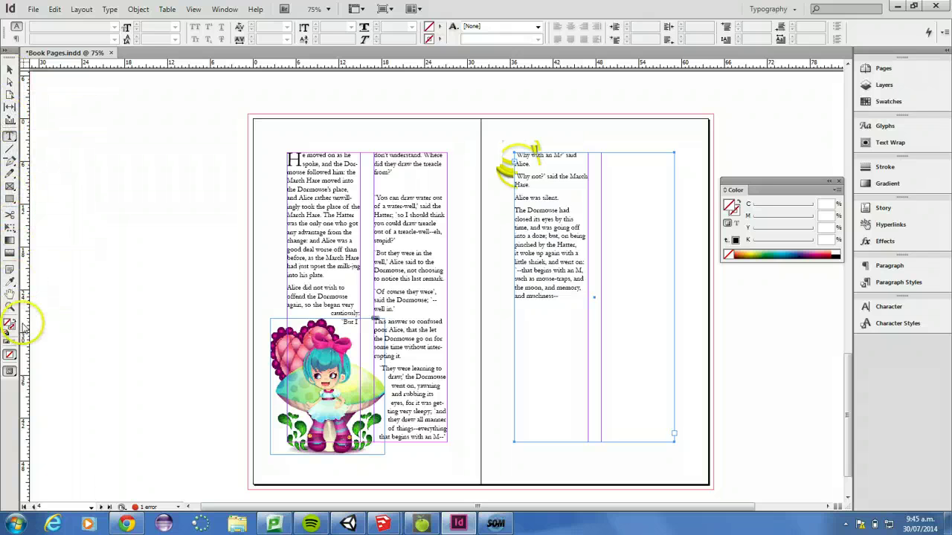
Launch Adobe Illustrator from the Adobe Design and Web Premium CS6 program group, then return to the InDesign document
{"action": "left_click", "coordinate": [15, 524]}
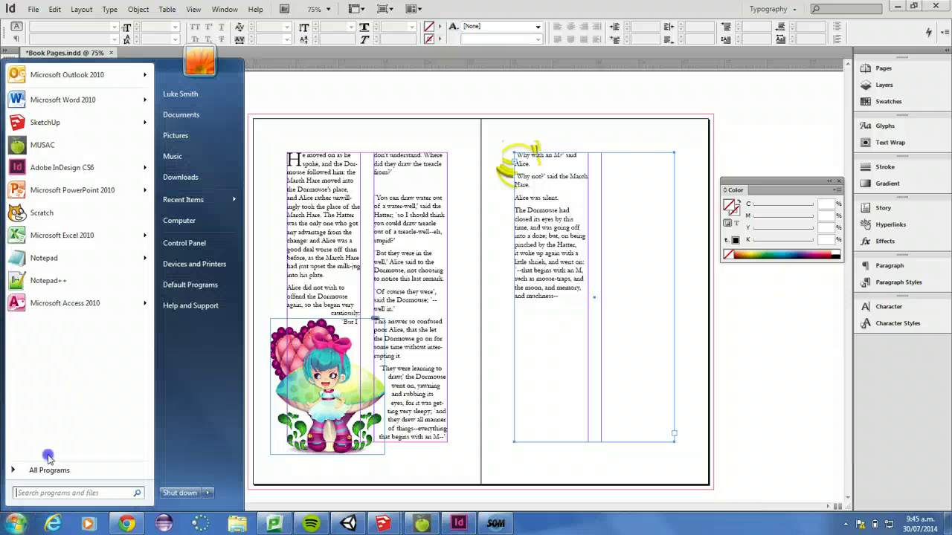
{"action": "left_click", "coordinate": [46, 468]}
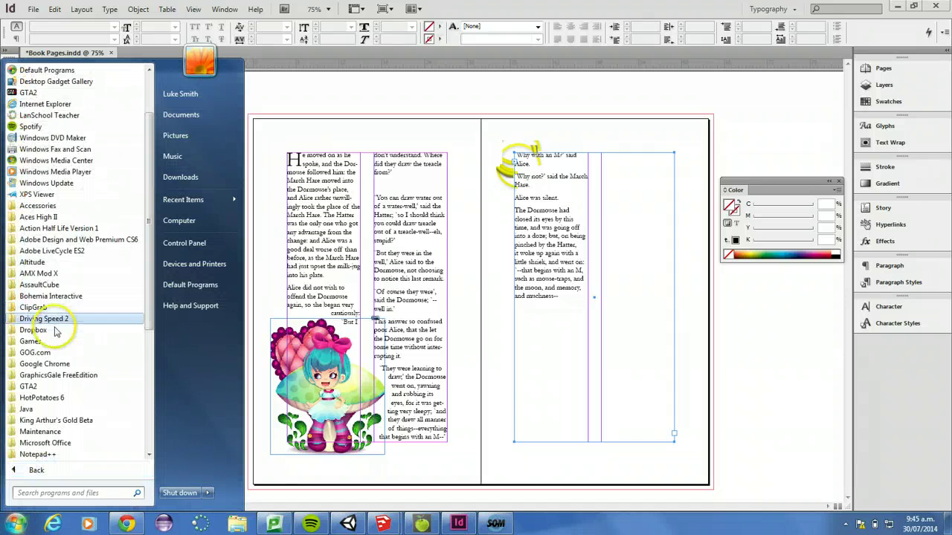
{"action": "scroll", "coordinate": [60, 378], "scroll_direction": "down", "scroll_amount": 3}
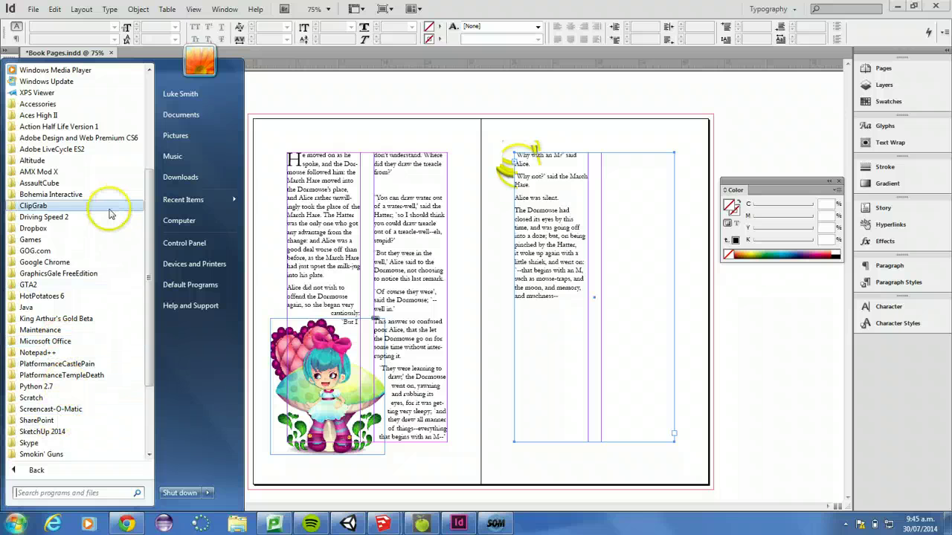
{"action": "left_click", "coordinate": [67, 138]}
{"action": "left_click", "coordinate": [57, 216]}
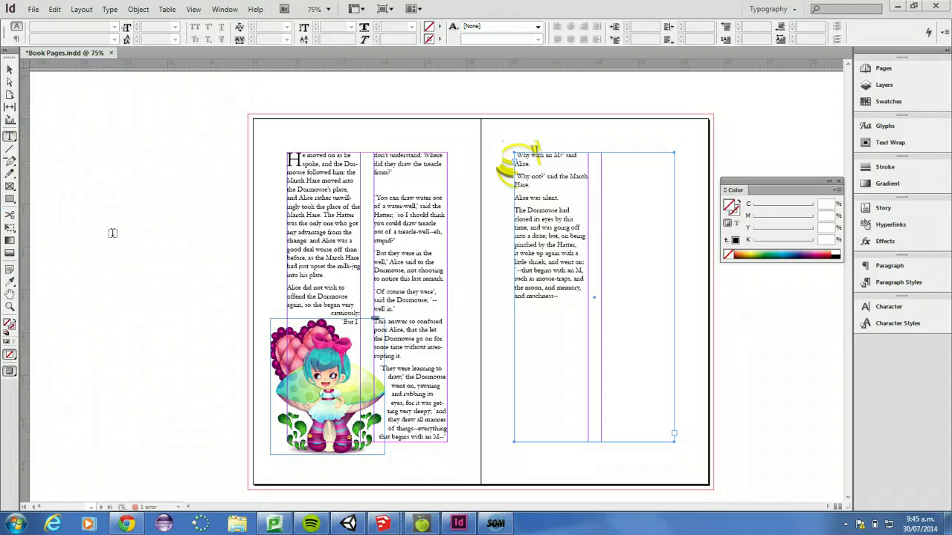
{"action": "left_click", "coordinate": [113, 234]}
Create a text frame on the pasteboard beside the left page and paste the copied 'muchness' passage into it
{"action": "left_click", "coordinate": [7, 66]}
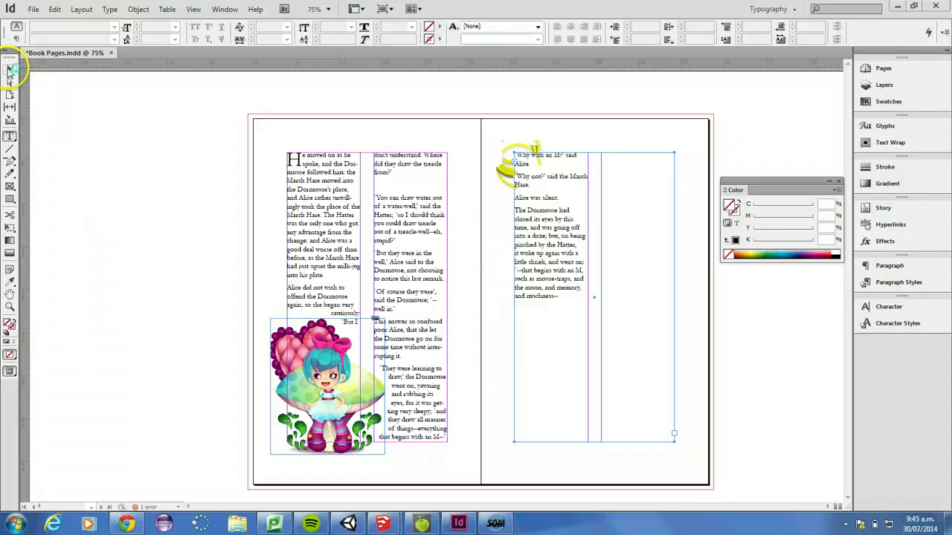
{"action": "left_click", "coordinate": [10, 137]}
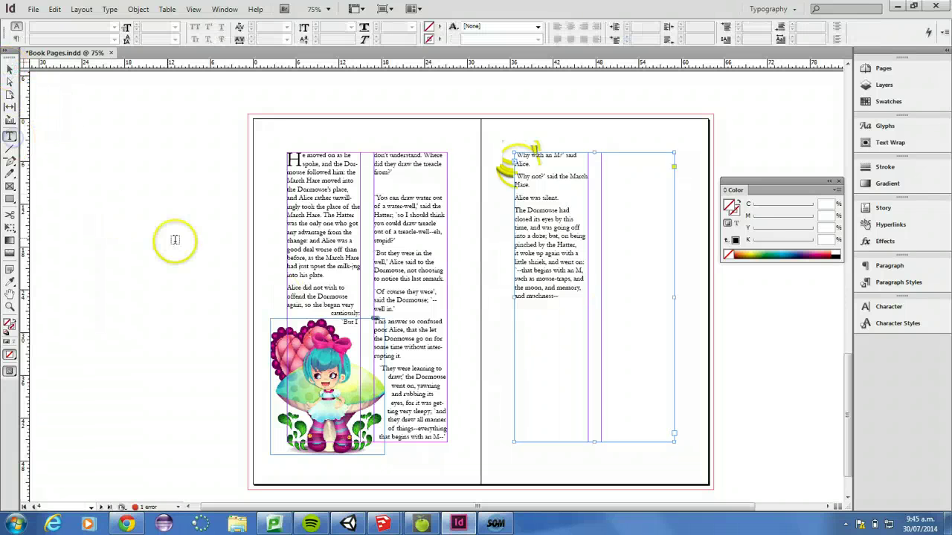
{"action": "left_click_drag", "start_coordinate": [143, 231], "coordinate": [225, 314]}
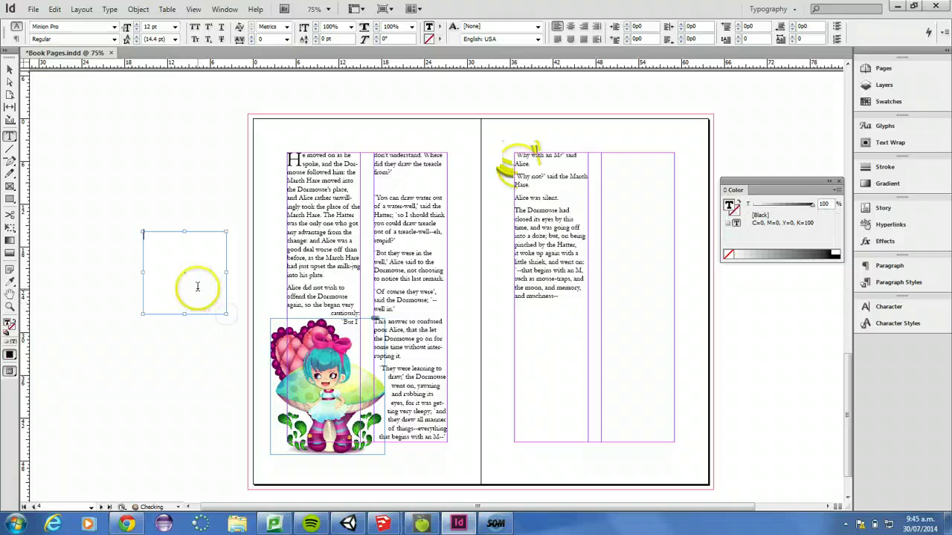
{"action": "key", "text": "ctrl+v"}
{"action": "left_click", "coordinate": [7, 68]}
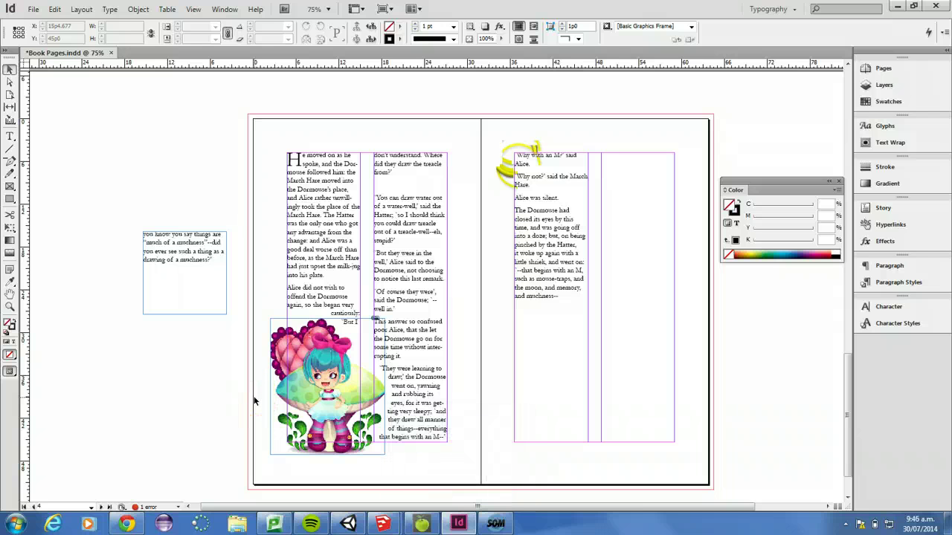
Switch to Chrome to view the tutorial's spiral text layout example, and return to InDesign
{"action": "left_click", "coordinate": [132, 524]}
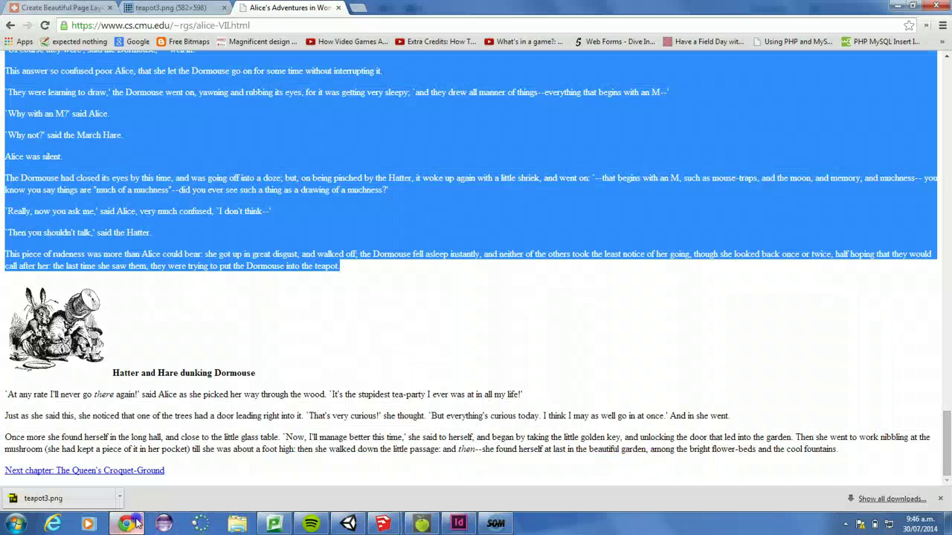
{"action": "left_click", "coordinate": [60, 7]}
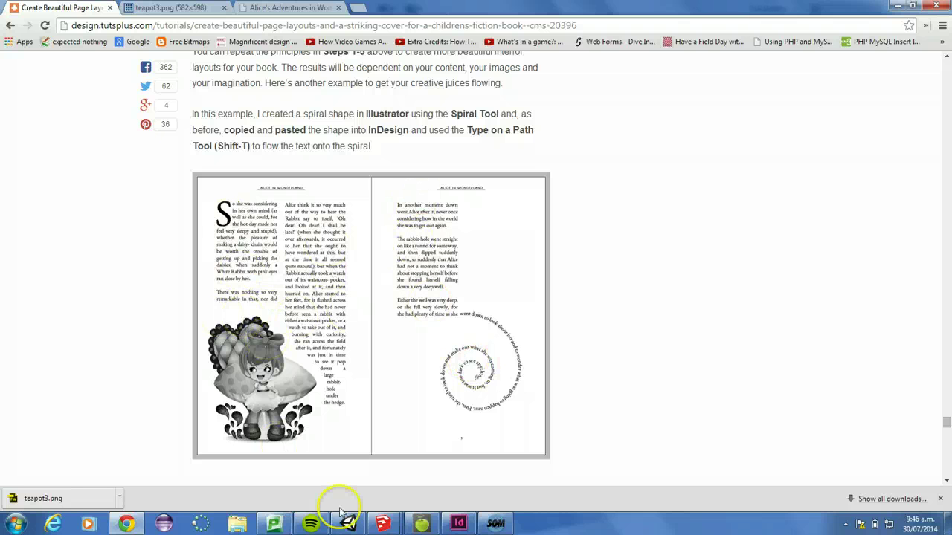
{"action": "left_click", "coordinate": [459, 524]}
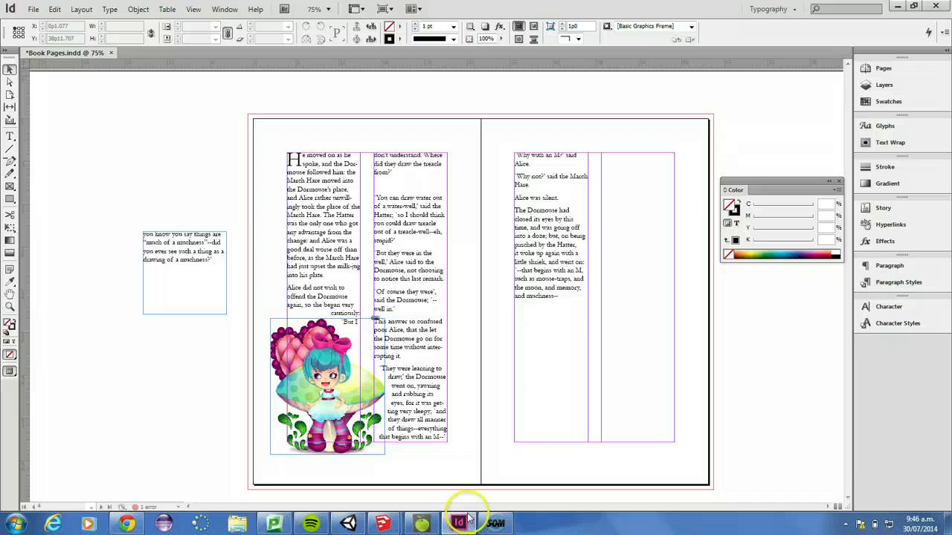
Insert a paragraph break before 'cautiously' above the Alice image and deselect the text
{"action": "left_click", "coordinate": [334, 318]}
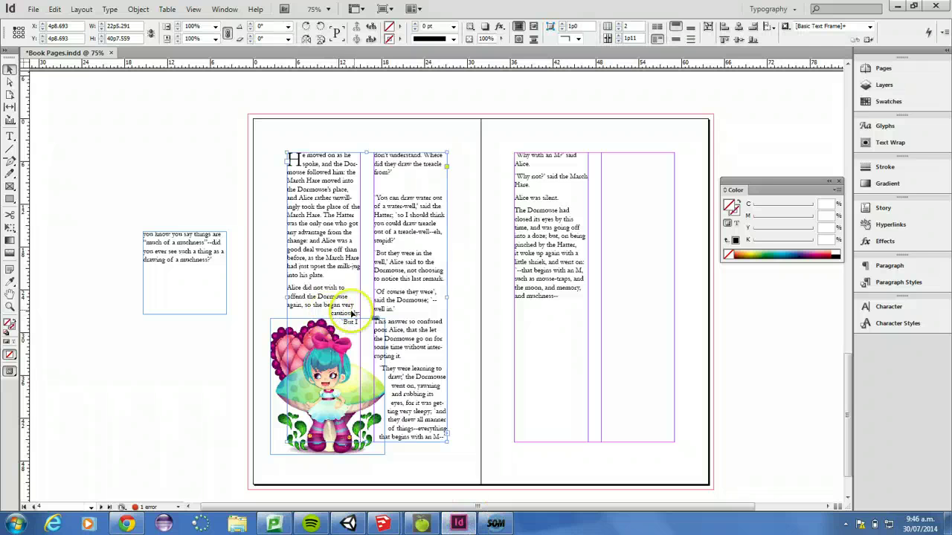
{"action": "double_click", "coordinate": [332, 308]}
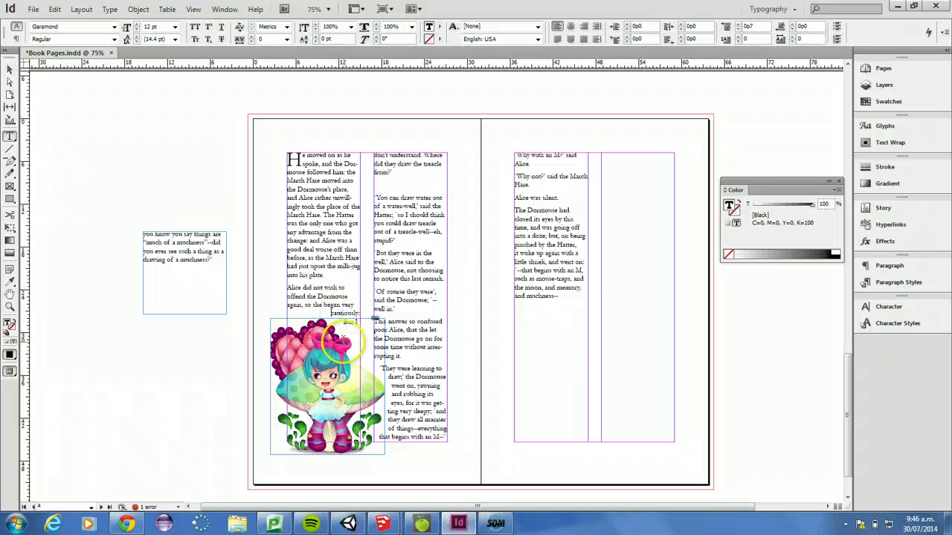
{"action": "key", "text": "Return"}
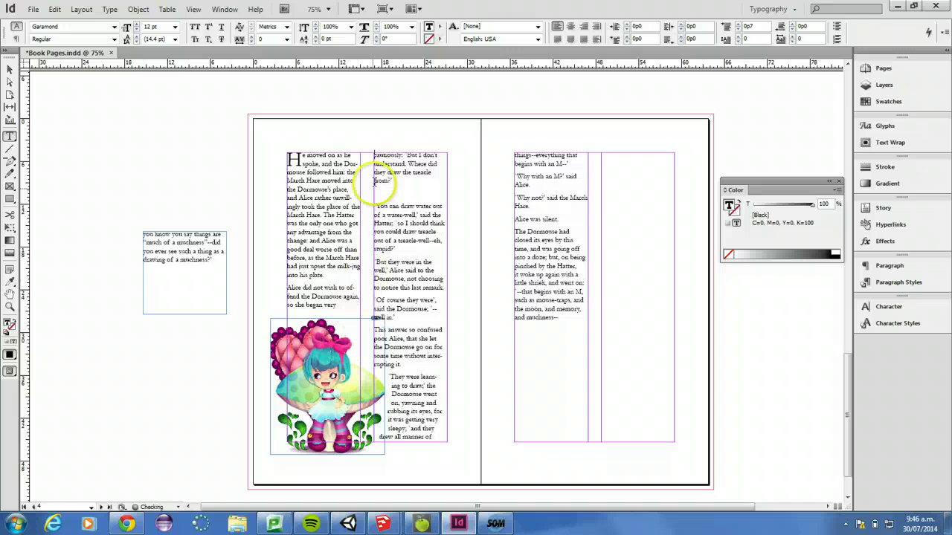
{"action": "left_click", "coordinate": [10, 69]}
{"action": "left_click", "coordinate": [83, 141]}
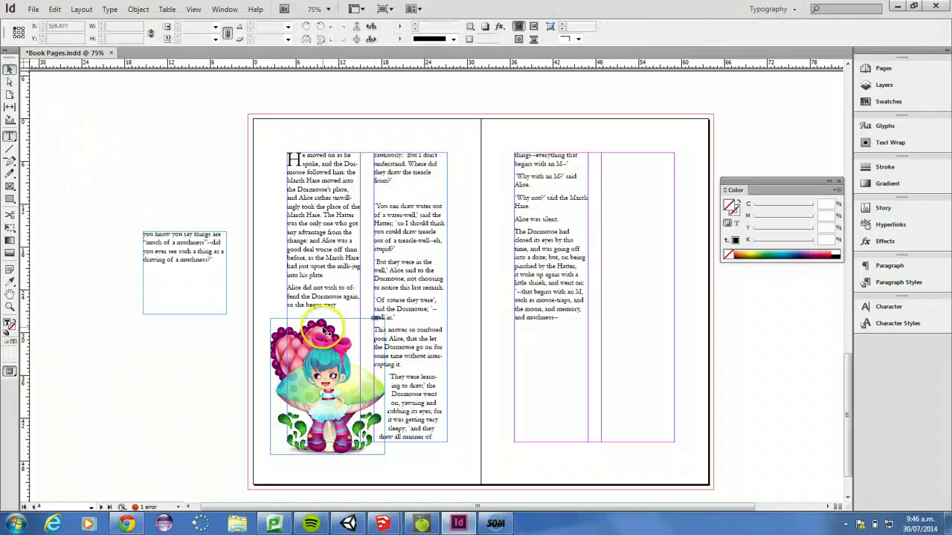
Preview the spread without frame edges and set the Alice image's text wrap offset to 1p8, keeping the right-side wrap
{"action": "left_click", "coordinate": [145, 253]}
{"action": "key", "text": "w"}
{"action": "left_click", "coordinate": [402, 318]}
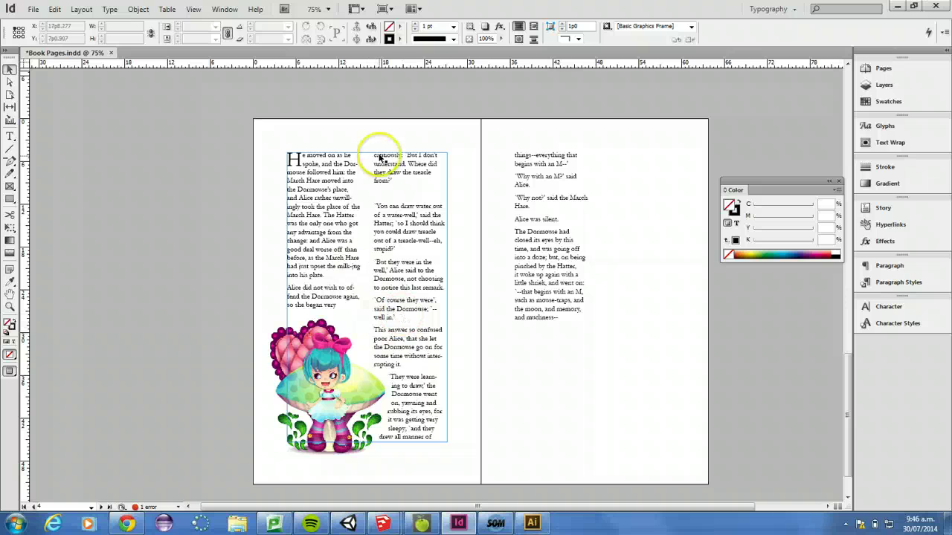
{"action": "left_click", "coordinate": [315, 372]}
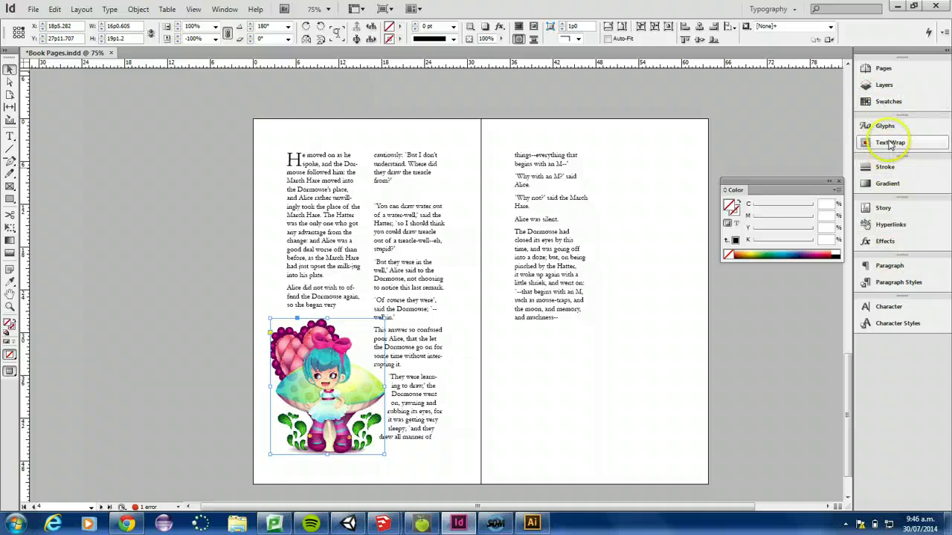
{"action": "left_click", "coordinate": [891, 142]}
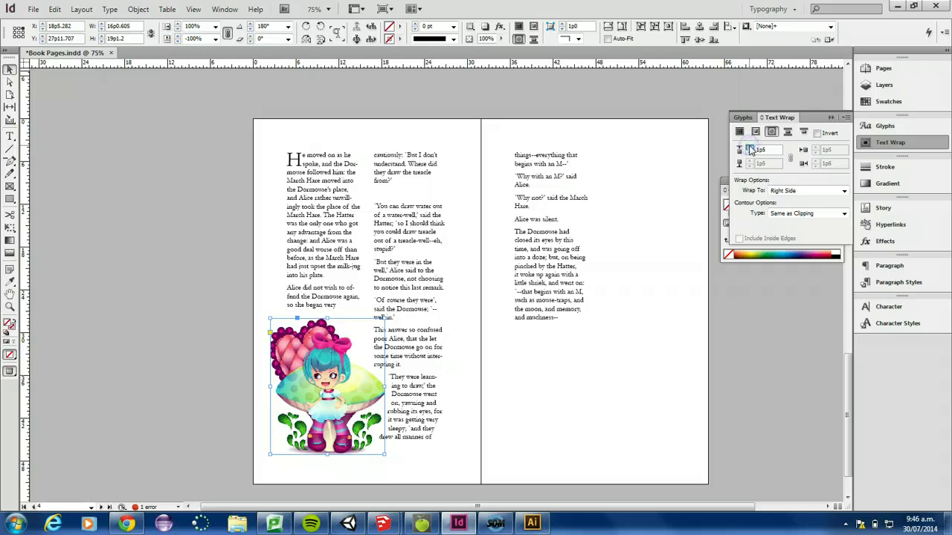
{"action": "left_click", "coordinate": [10, 136]}
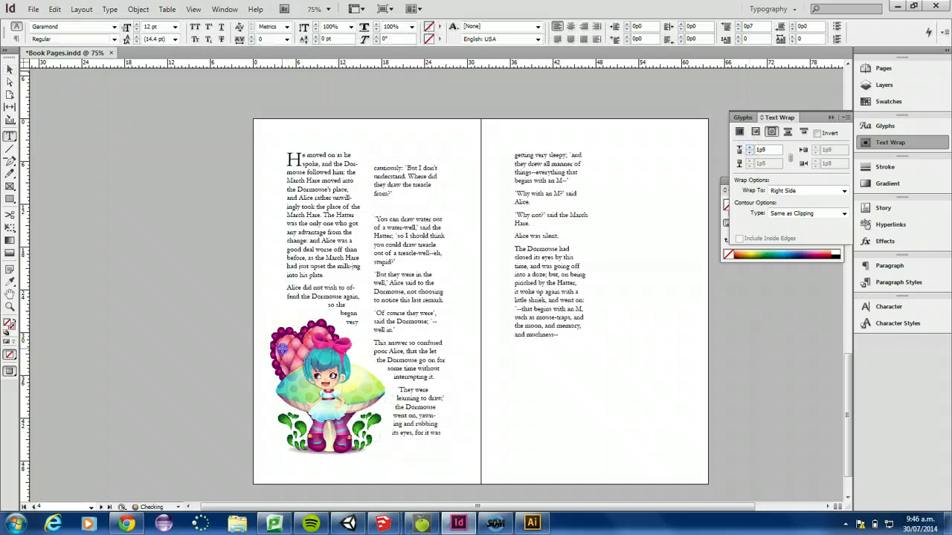
{"action": "left_click", "coordinate": [9, 69]}
{"action": "left_click", "coordinate": [272, 343]}
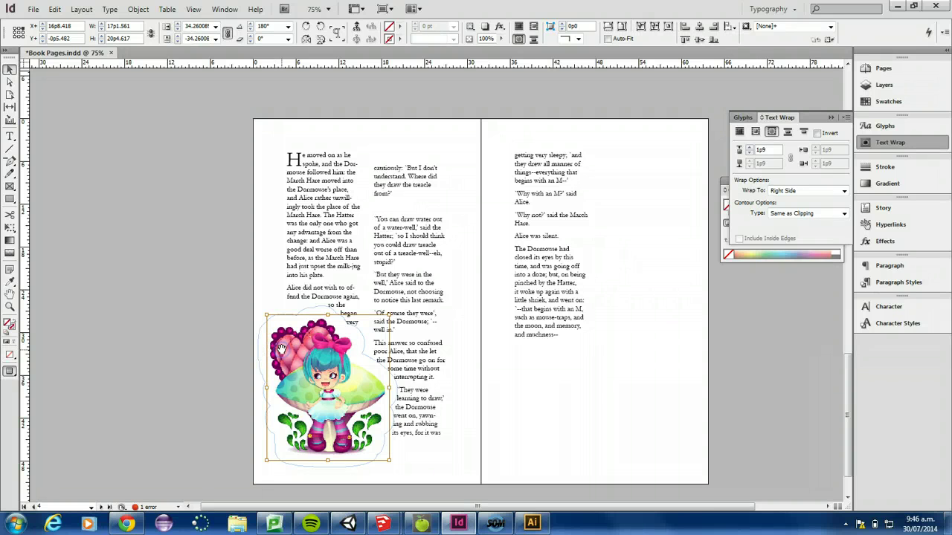
{"action": "left_click", "coordinate": [749, 148]}
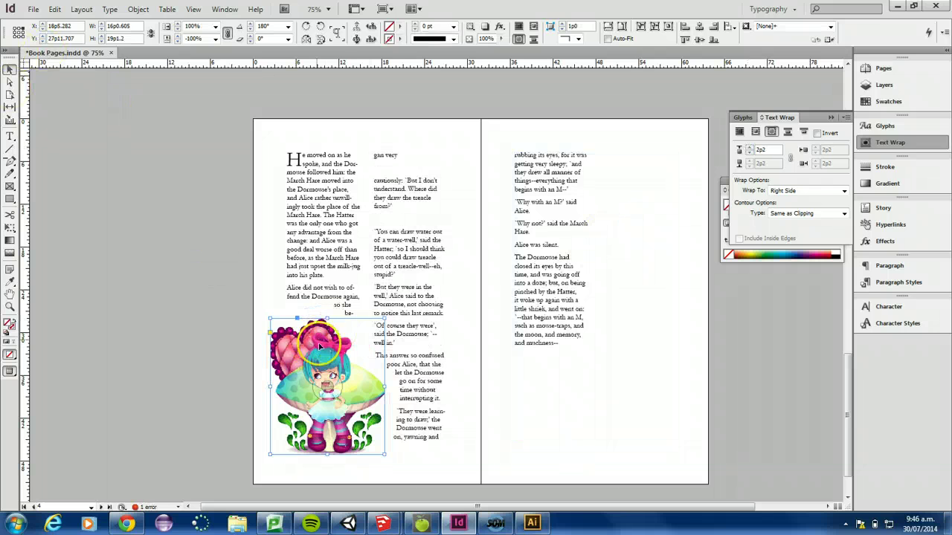
{"action": "left_click", "coordinate": [750, 152]}
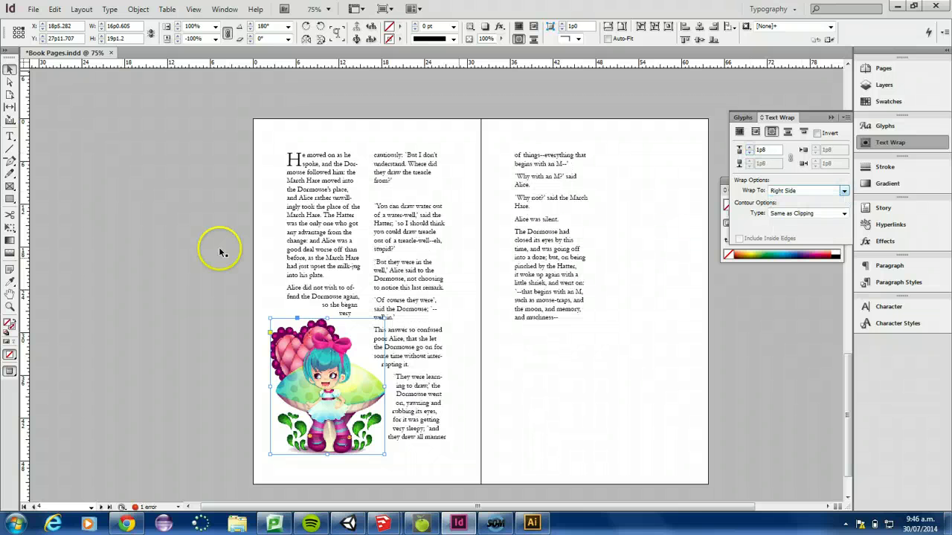
{"action": "left_click", "coordinate": [167, 193]}
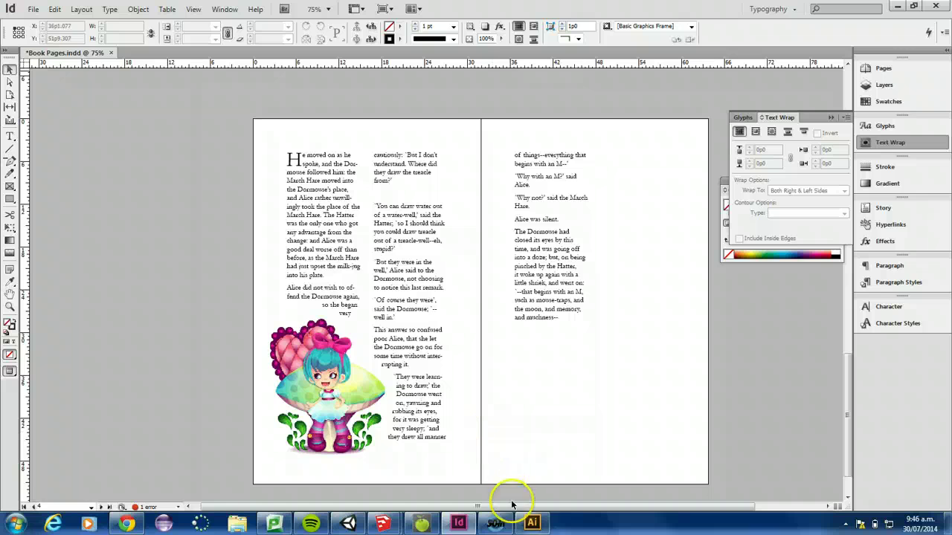
Switch to Illustrator and create a new Letter-size print document with one artboard
{"action": "left_click", "coordinate": [531, 524]}
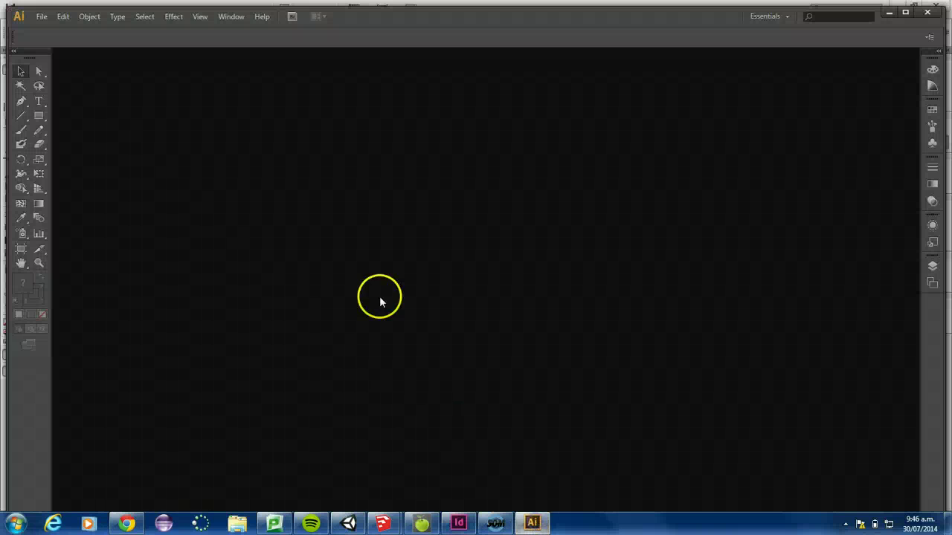
{"action": "left_click", "coordinate": [42, 16]}
{"action": "left_click", "coordinate": [62, 30]}
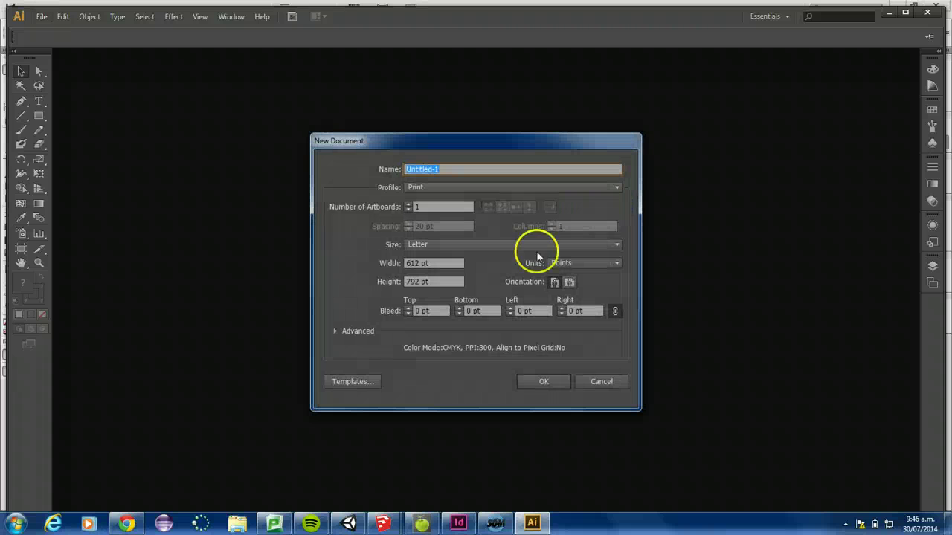
{"action": "left_click", "coordinate": [529, 384]}
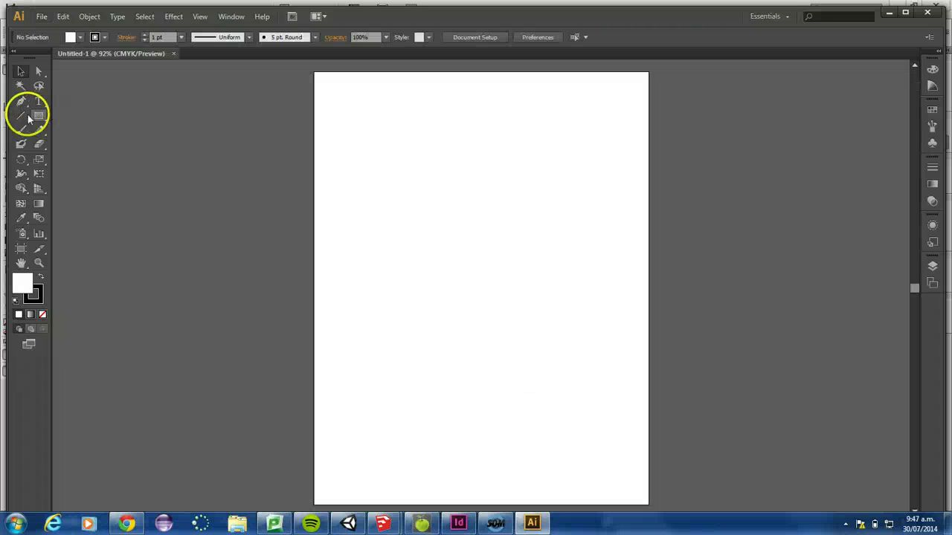
Draw a spiral about 140 pt wide and 174 pt high in the upper part of the artboard with the Spiral tool
{"action": "left_click", "coordinate": [24, 116]}
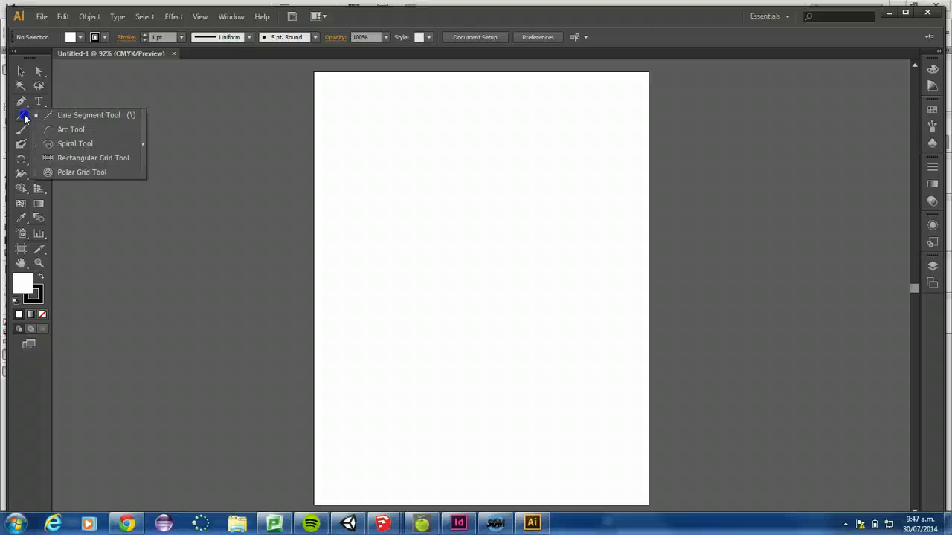
{"action": "left_click_drag", "start_coordinate": [22, 119], "coordinate": [60, 143]}
{"action": "left_click_drag", "start_coordinate": [430, 184], "coordinate": [429, 132]}
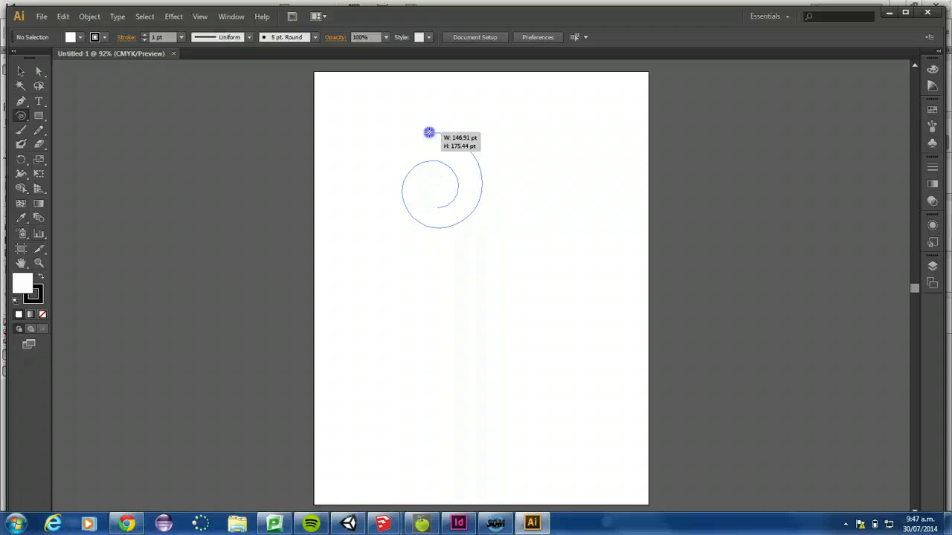
{"action": "left_click_drag", "start_coordinate": [429, 132], "coordinate": [429, 126]}
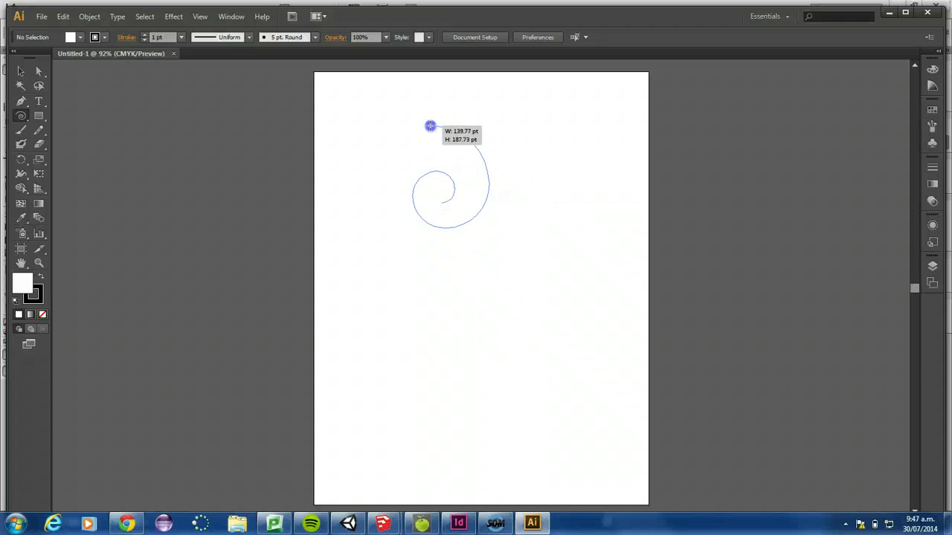
{"action": "left_click_drag", "start_coordinate": [430, 127], "coordinate": [431, 133]}
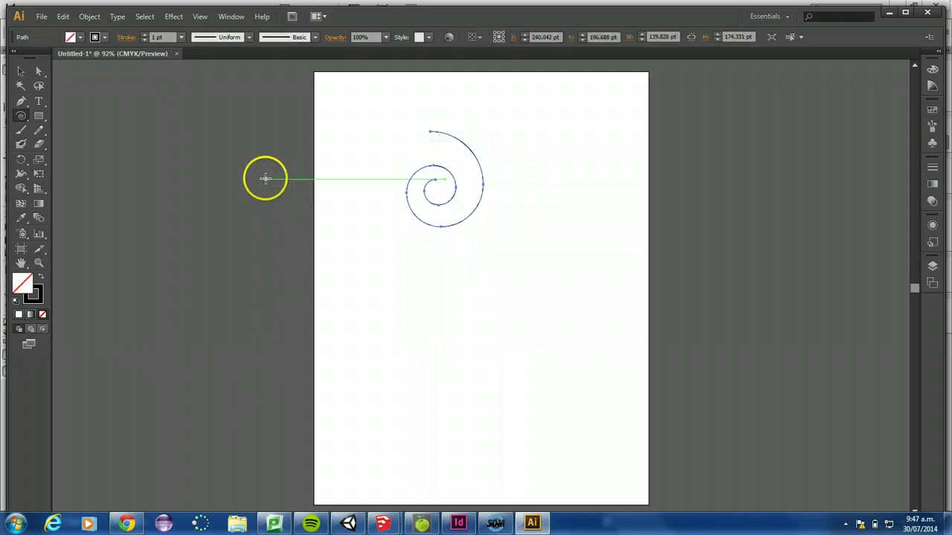
Switch back to InDesign, paste the copied spiral and position it below the column text on the right page
{"action": "left_click", "coordinate": [467, 526]}
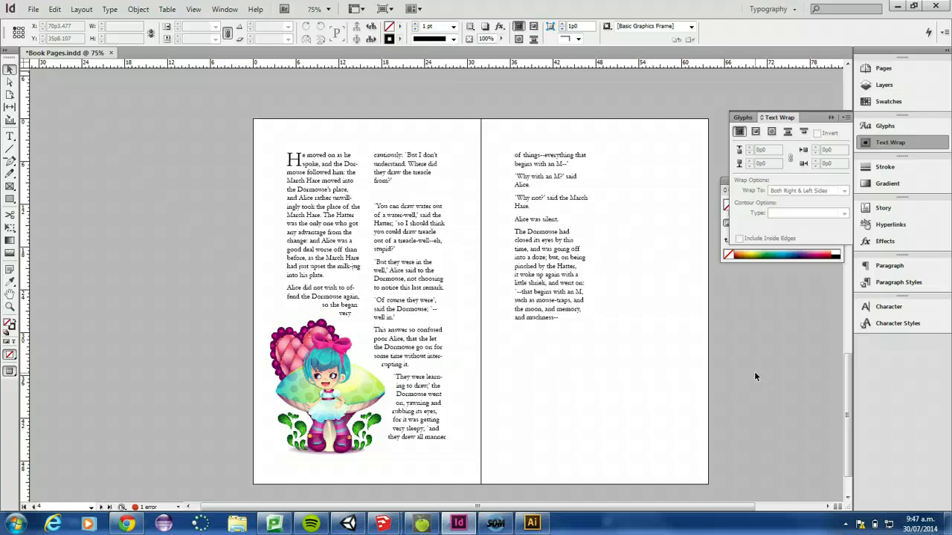
{"action": "key", "text": "ctrl+v"}
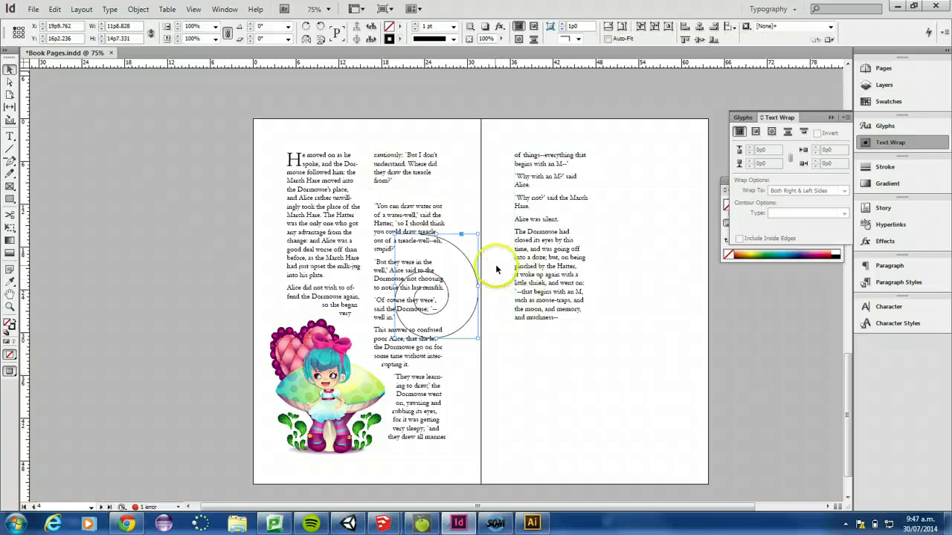
{"action": "left_click_drag", "start_coordinate": [467, 260], "coordinate": [597, 328]}
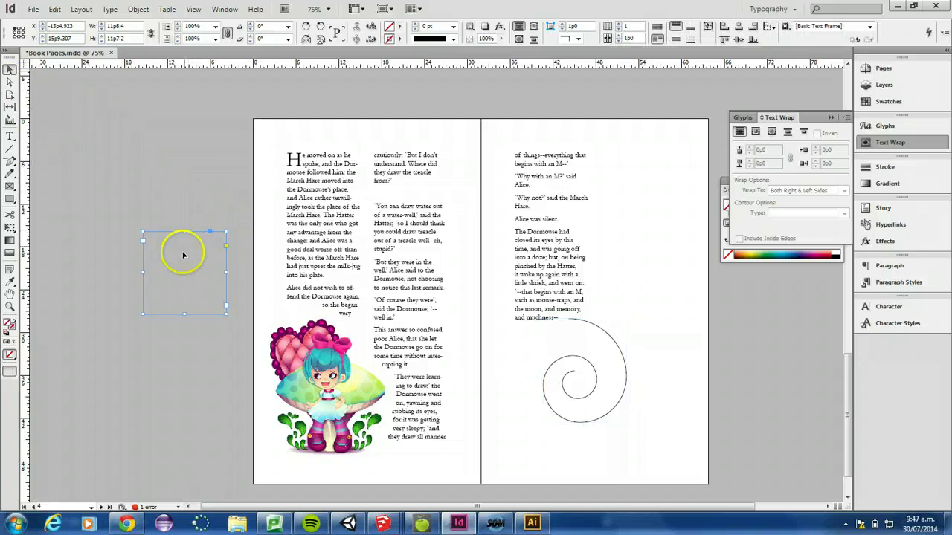
Show the frame edges, cut the whole 'muchness' passage from the pasteboard frame to the clipboard, and undo the cut
{"action": "key", "text": "w"}
{"action": "triple_click", "coordinate": [180, 258]}
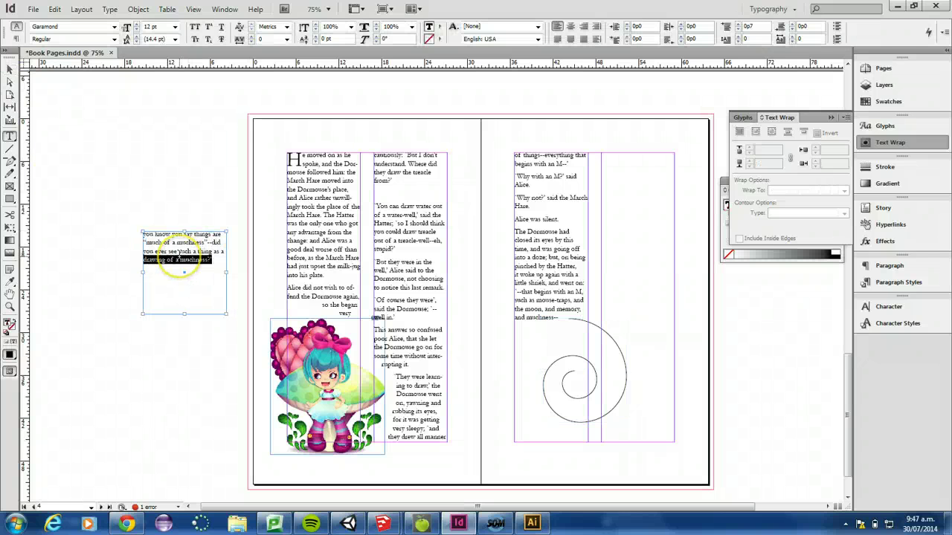
{"action": "left_click", "coordinate": [222, 271]}
{"action": "left_click_drag", "start_coordinate": [222, 271], "coordinate": [133, 230]}
{"action": "key", "text": "ctrl+x"}
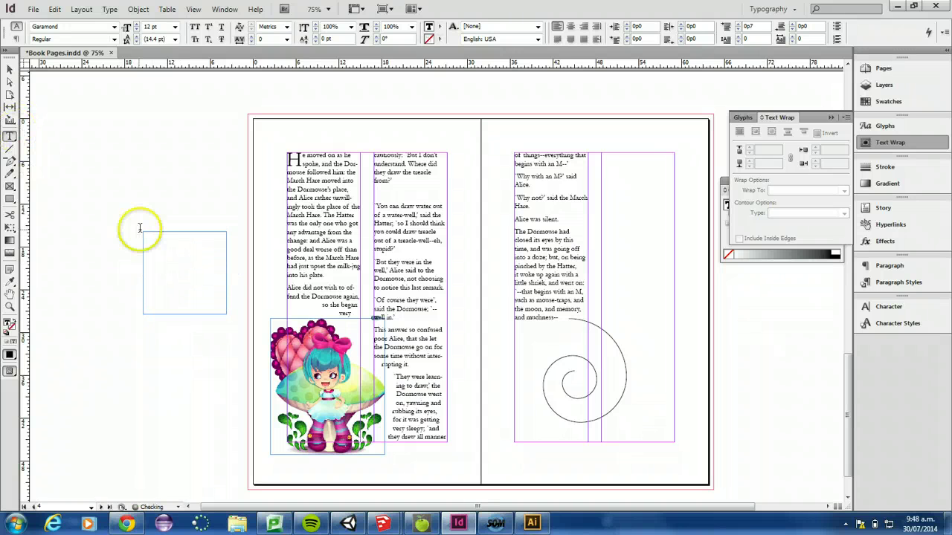
{"action": "key", "text": "ctrl+z"}
Try to start path text on the spiral's outer end with the Type on a Path tool
{"action": "left_click", "coordinate": [9, 139]}
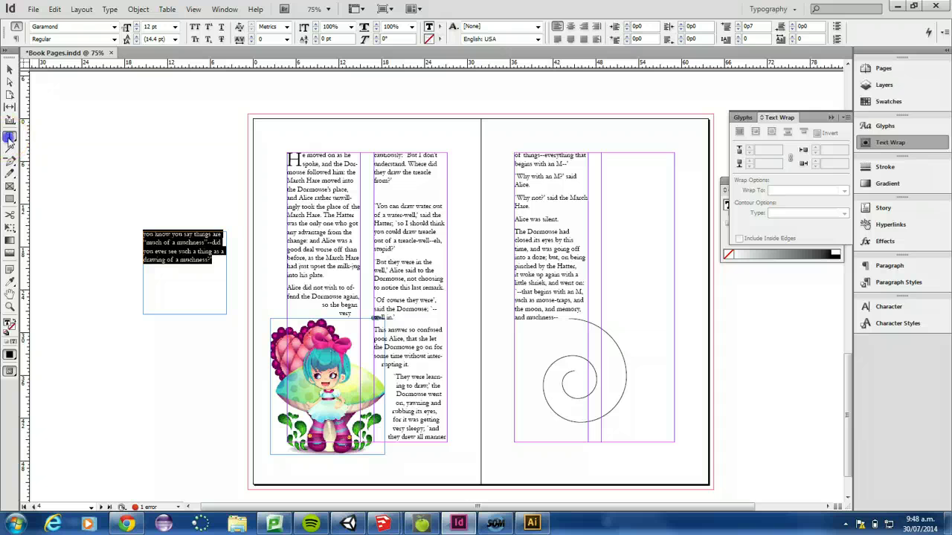
{"action": "left_click_drag", "start_coordinate": [9, 139], "coordinate": [41, 150]}
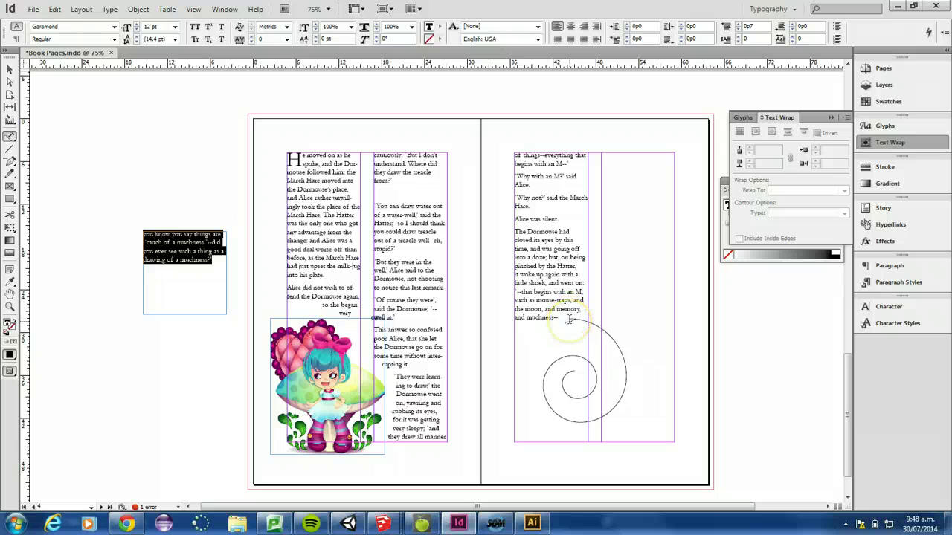
{"action": "left_click", "coordinate": [573, 321]}
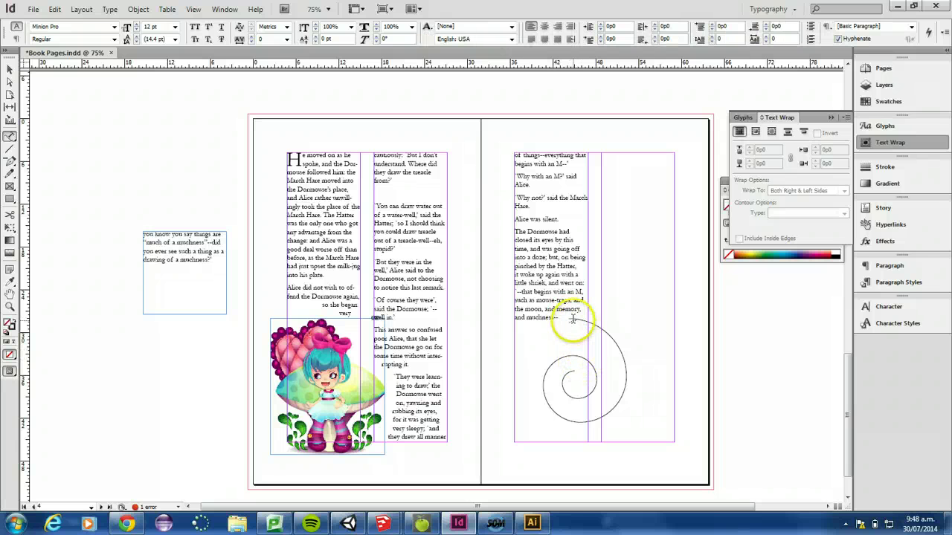
{"action": "left_click", "coordinate": [601, 334]}
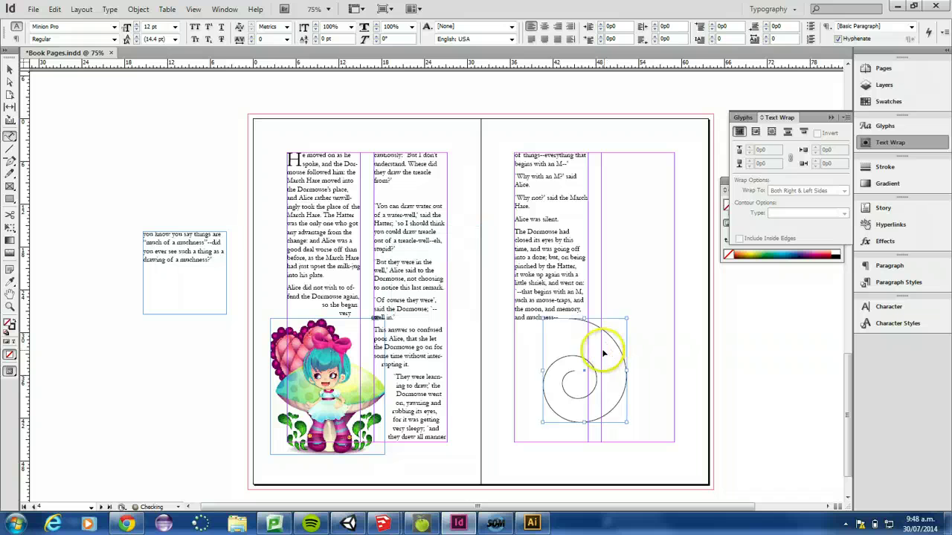
{"action": "left_click", "coordinate": [580, 327]}
Move the spiral clear of the column text and paste the 'muchness' passage along its path with the Type on a Path tool
{"action": "left_click", "coordinate": [10, 69]}
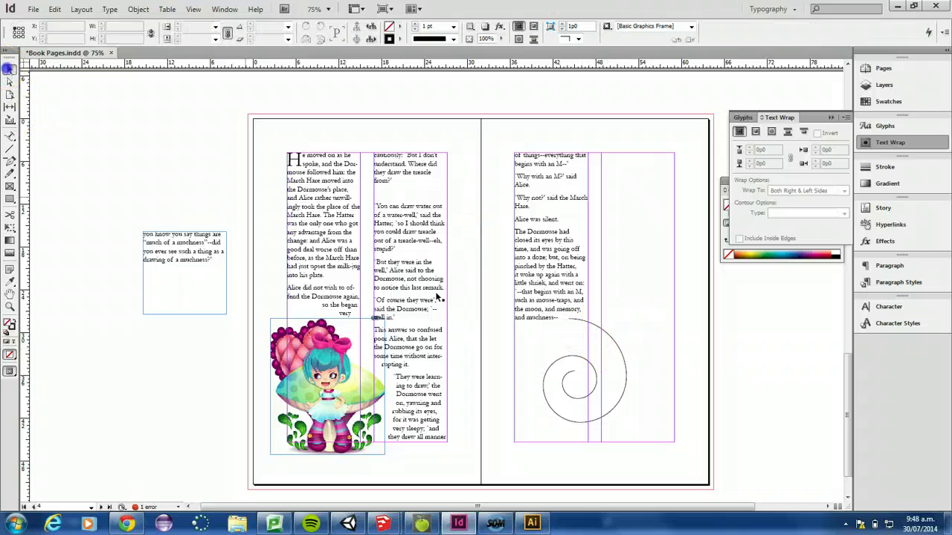
{"action": "left_click_drag", "start_coordinate": [610, 334], "coordinate": [638, 358]}
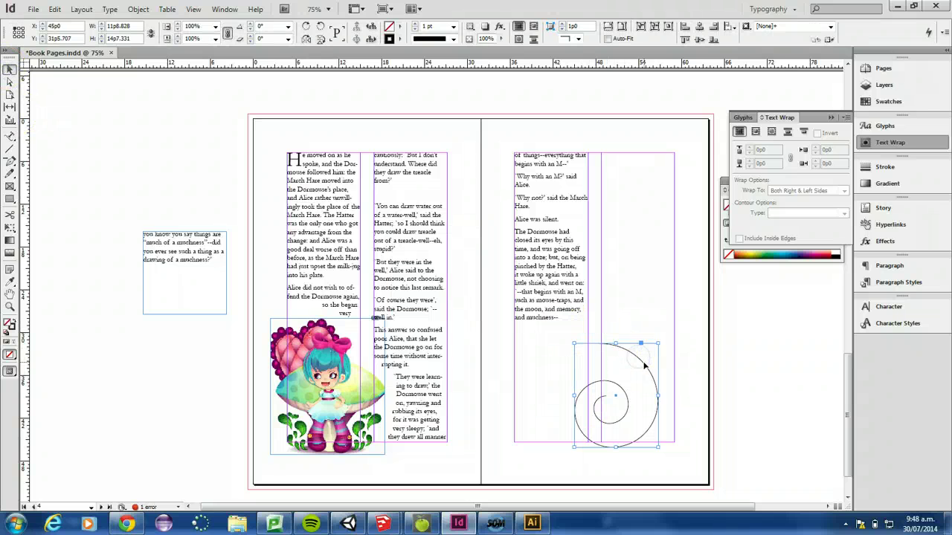
{"action": "key", "text": "ctrl+equal"}
{"action": "key", "text": "ctrl+equal"}
{"action": "key", "text": "ctrl+equal"}
{"action": "key", "text": "ctrl+equal"}
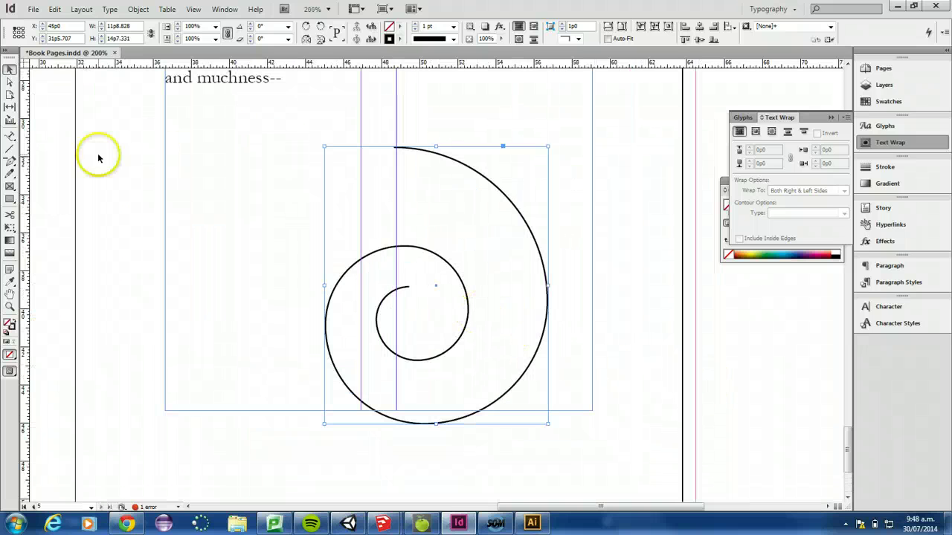
{"action": "left_click", "coordinate": [10, 136]}
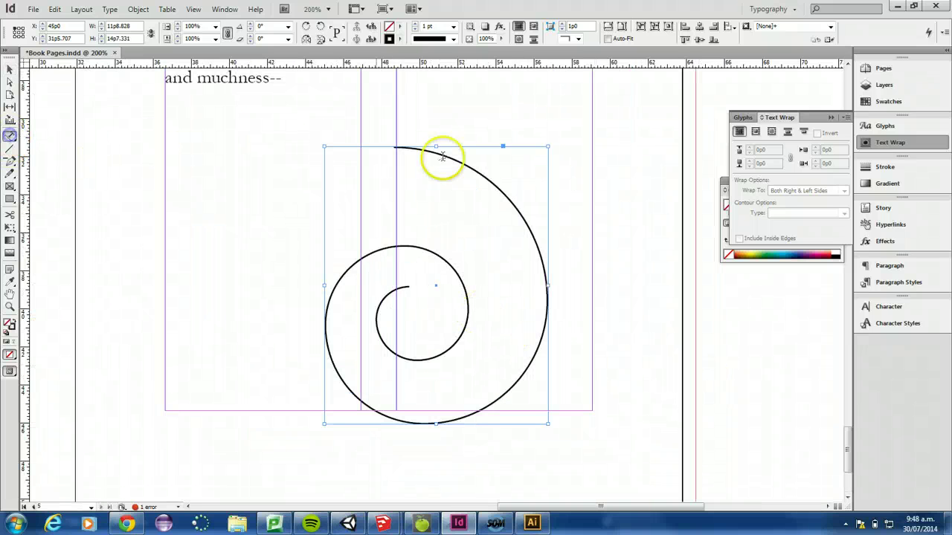
{"action": "left_click", "coordinate": [401, 147]}
{"action": "key", "text": "ctrl+v"}
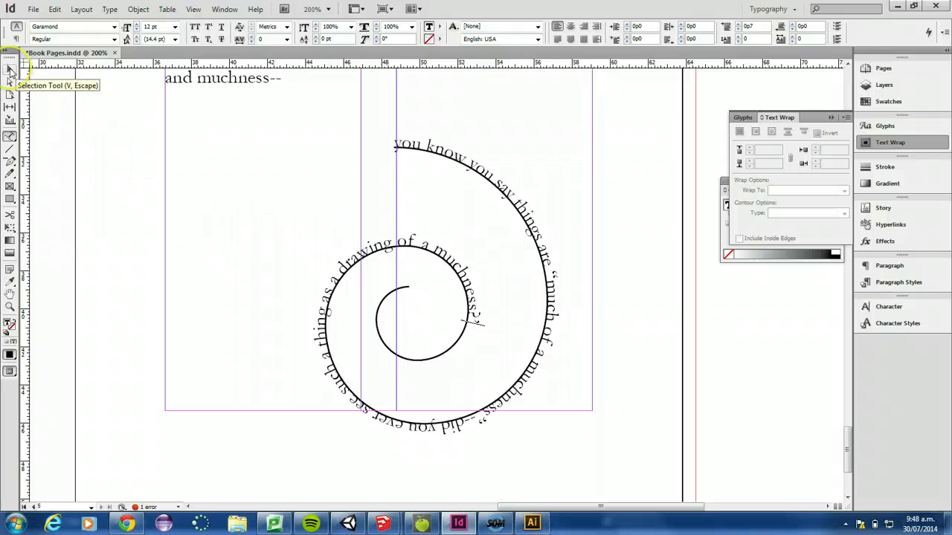
Align the start of the spiral text with the end of 'and muchness--' and set the spiral's stroke color to None
{"action": "left_click", "coordinate": [10, 70]}
{"action": "left_click_drag", "start_coordinate": [420, 151], "coordinate": [313, 84]}
{"action": "left_click", "coordinate": [399, 40]}
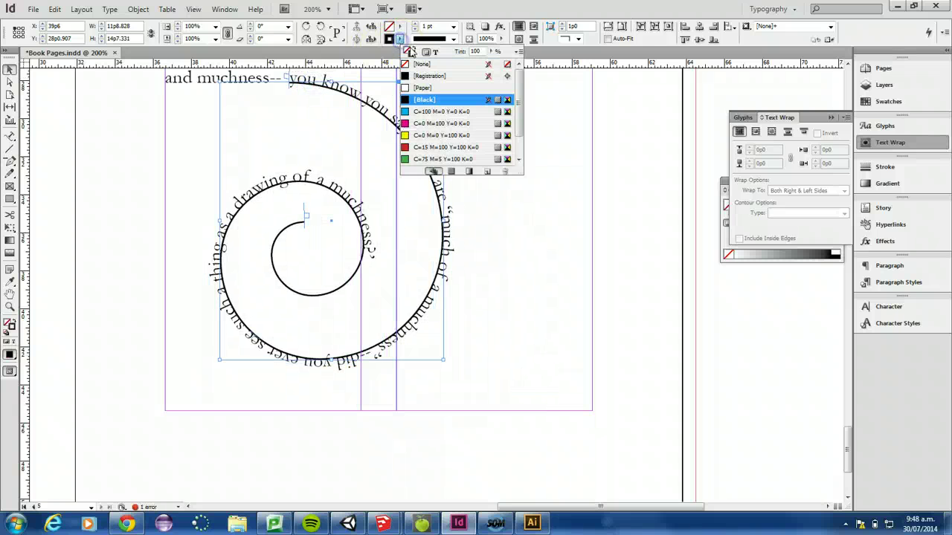
{"action": "left_click", "coordinate": [406, 65]}
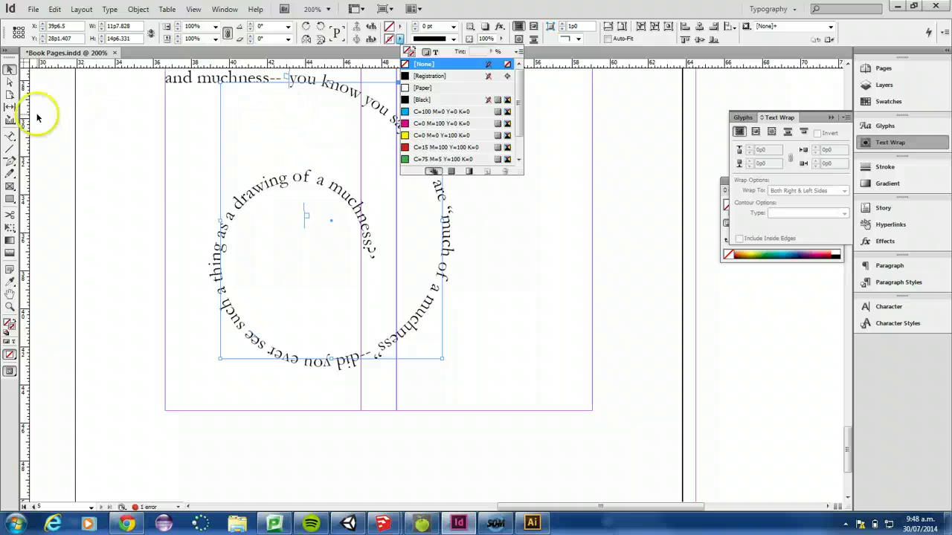
{"action": "left_click", "coordinate": [80, 125]}
Examine the whole spread in preview at 75% zoom, checking how the spiral text follows the column
{"action": "key", "text": "w"}
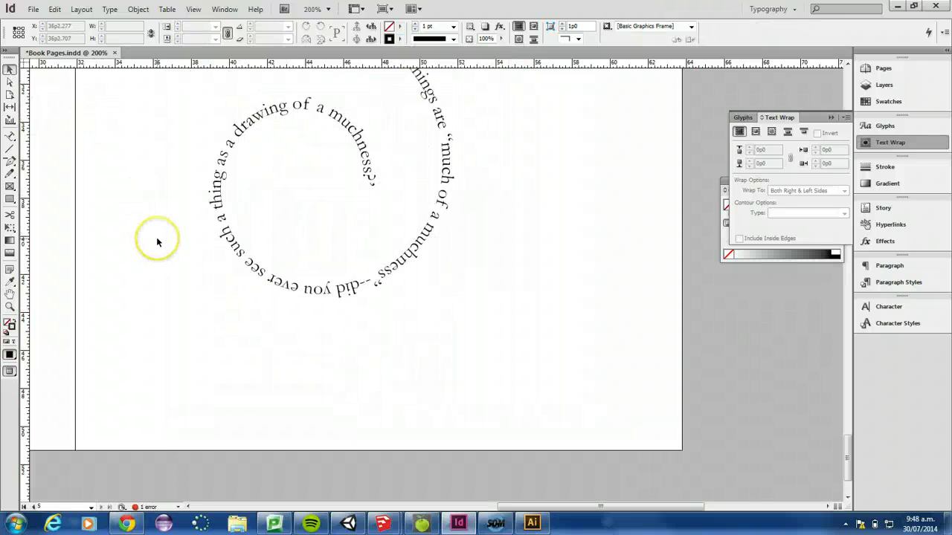
{"action": "key", "text": "ctrl+minus"}
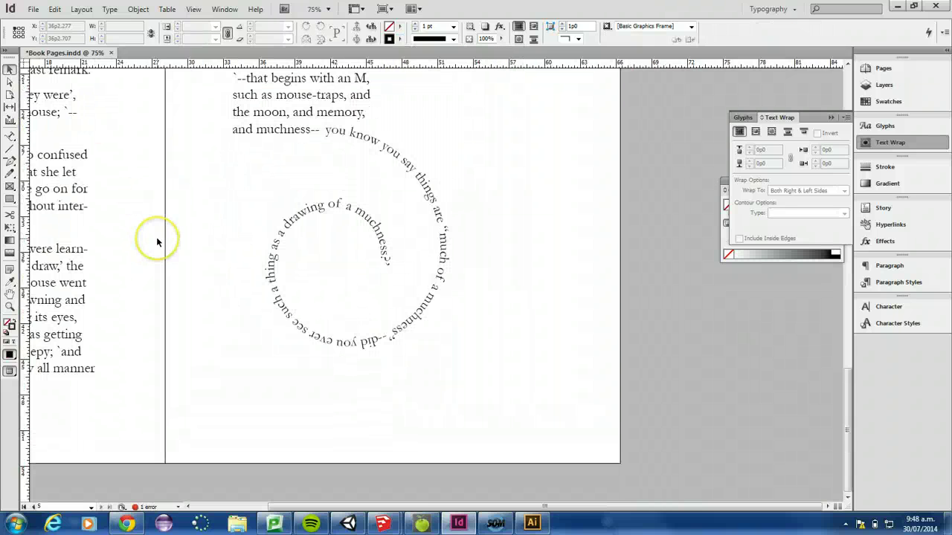
{"action": "key", "text": "ctrl+minus"}
{"action": "key", "text": "ctrl+minus"}
{"action": "key", "text": "ctrl+minus"}
{"action": "left_click", "coordinate": [237, 280]}
{"action": "left_click", "coordinate": [441, 494]}
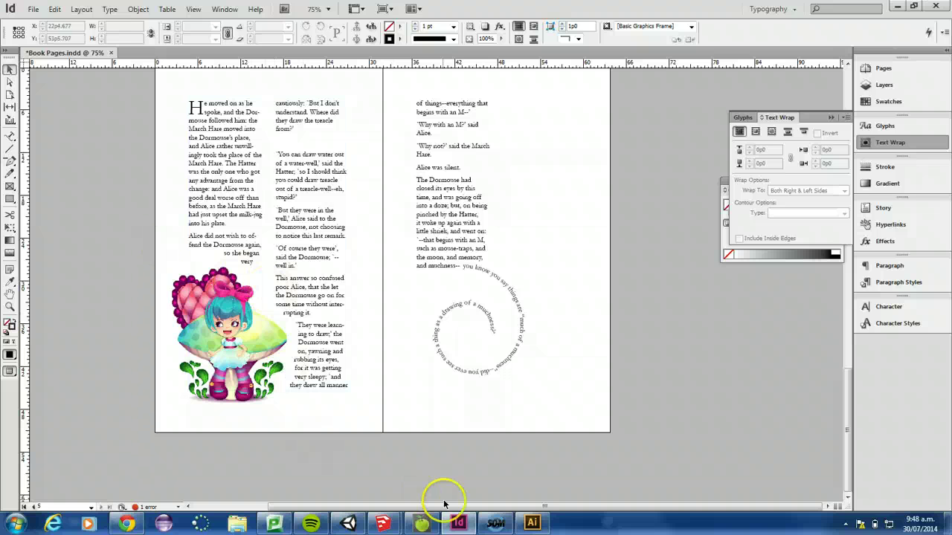
{"action": "left_click", "coordinate": [150, 522]}
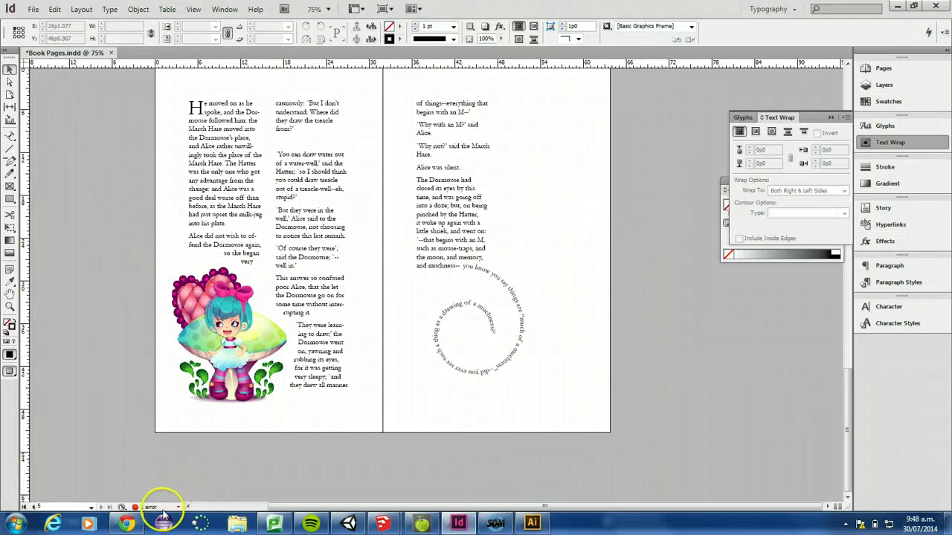
Switch to Chrome to compare the spread with the tutorial's example spiral layout, and return to InDesign
{"action": "left_click", "coordinate": [128, 522]}
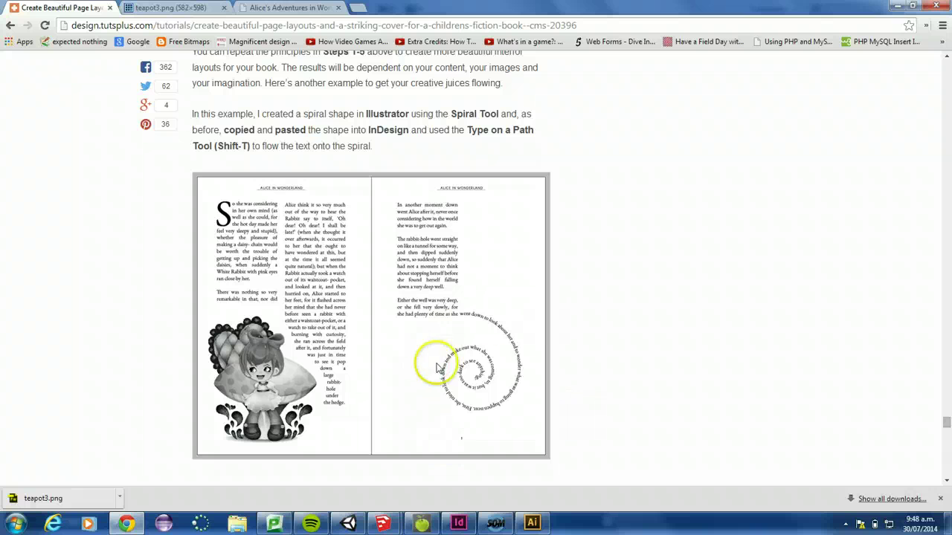
{"action": "left_click", "coordinate": [127, 522]}
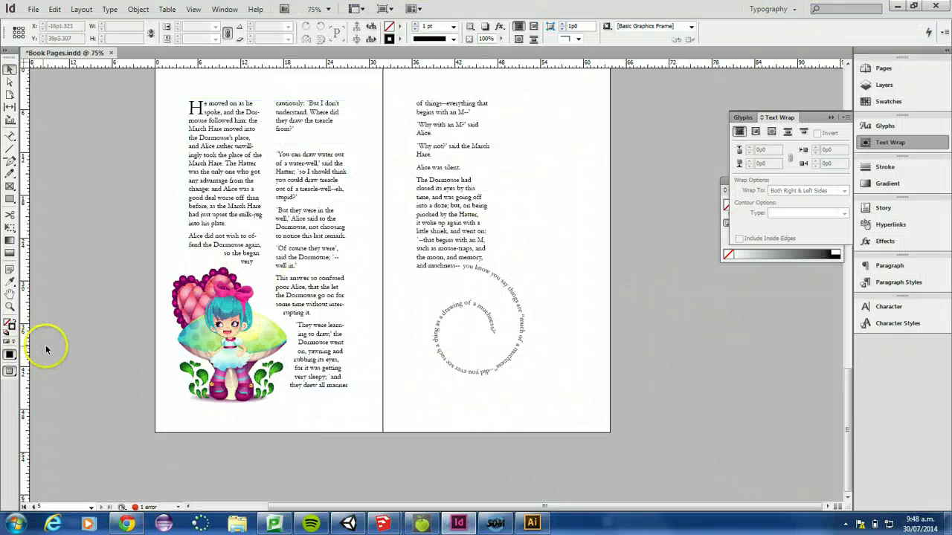
Copy both 'ALICE IN WONDERLAND' page headers from the previous spread and paste them in place on the spiral-text spread
{"action": "key", "text": "w"}
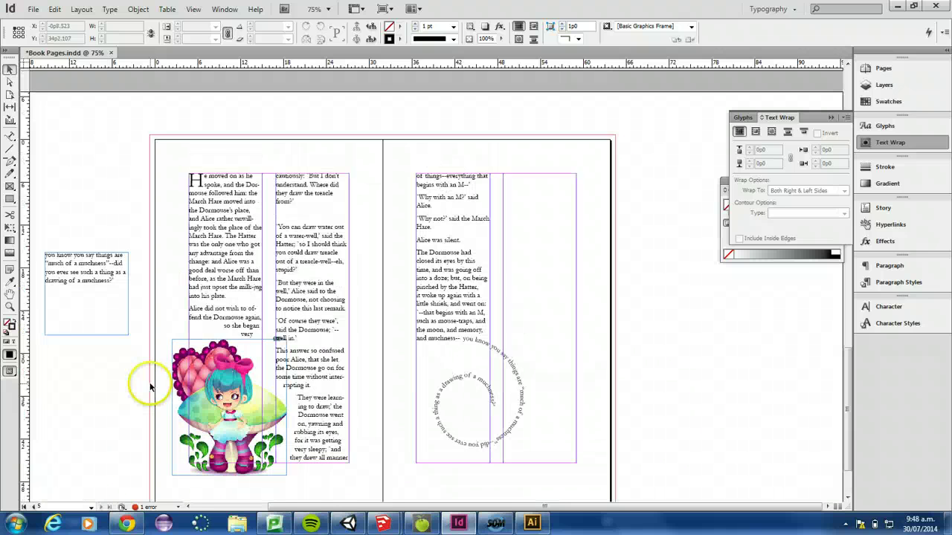
{"action": "scroll", "coordinate": [153, 385], "scroll_direction": "up", "scroll_amount": 6}
{"action": "scroll", "coordinate": [152, 385], "scroll_direction": "up", "scroll_amount": 6}
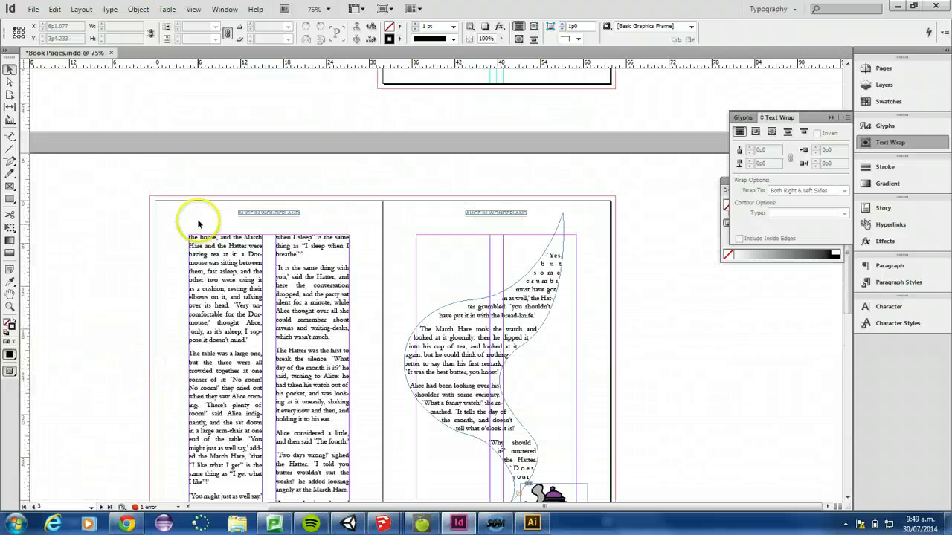
{"action": "left_click_drag", "start_coordinate": [183, 170], "coordinate": [535, 218]}
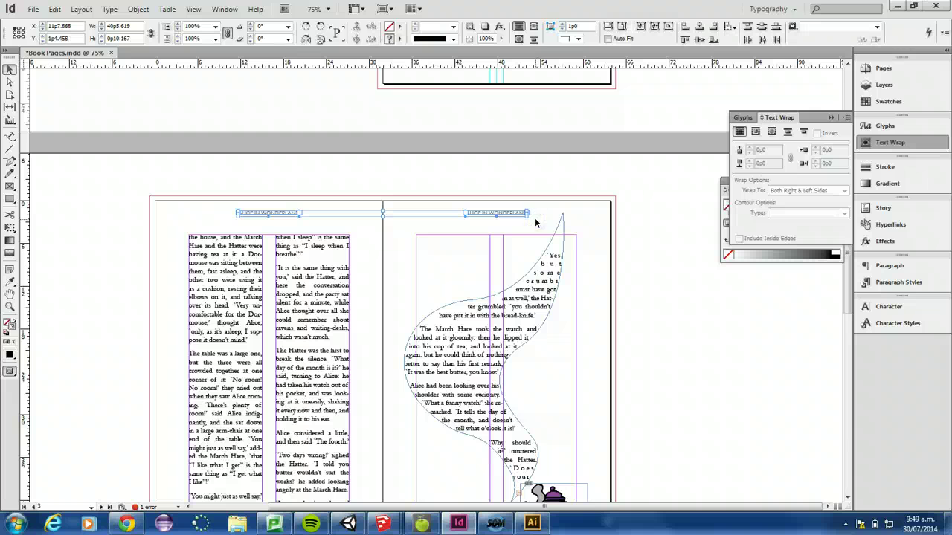
{"action": "scroll", "coordinate": [443, 355], "scroll_direction": "down", "scroll_amount": 5}
{"action": "scroll", "coordinate": [443, 355], "scroll_direction": "down", "scroll_amount": 12}
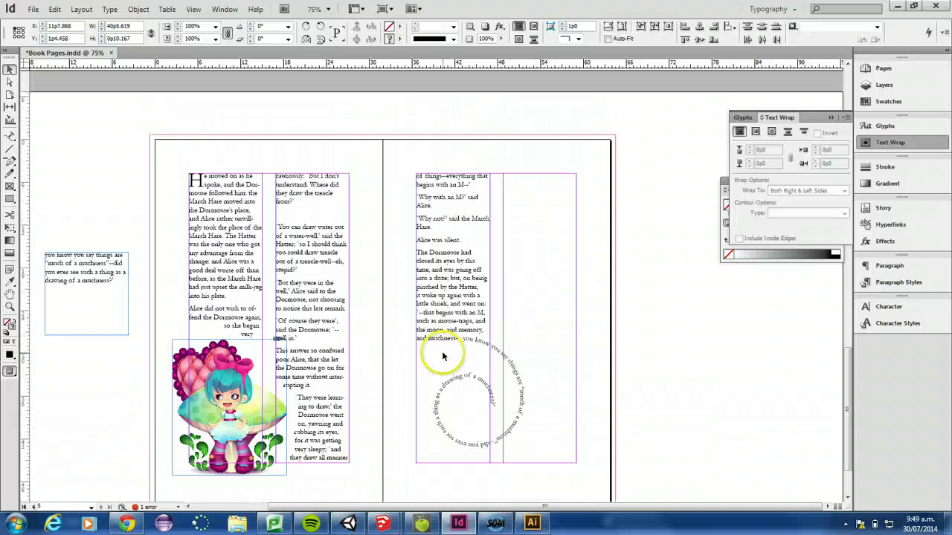
{"action": "left_click", "coordinate": [56, 10]}
{"action": "left_click", "coordinate": [81, 117]}
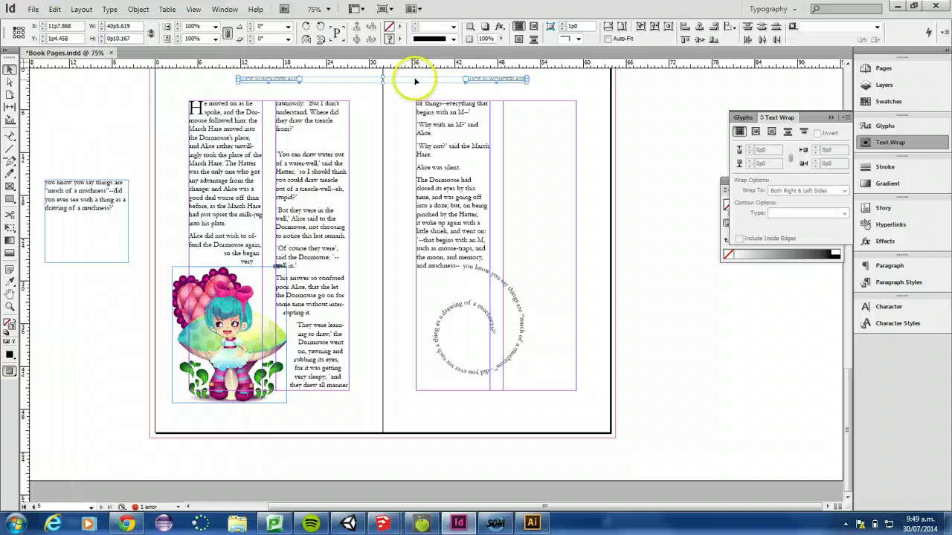
{"action": "scroll", "coordinate": [371, 149], "scroll_direction": "up", "scroll_amount": 3}
{"action": "left_click", "coordinate": [390, 212]}
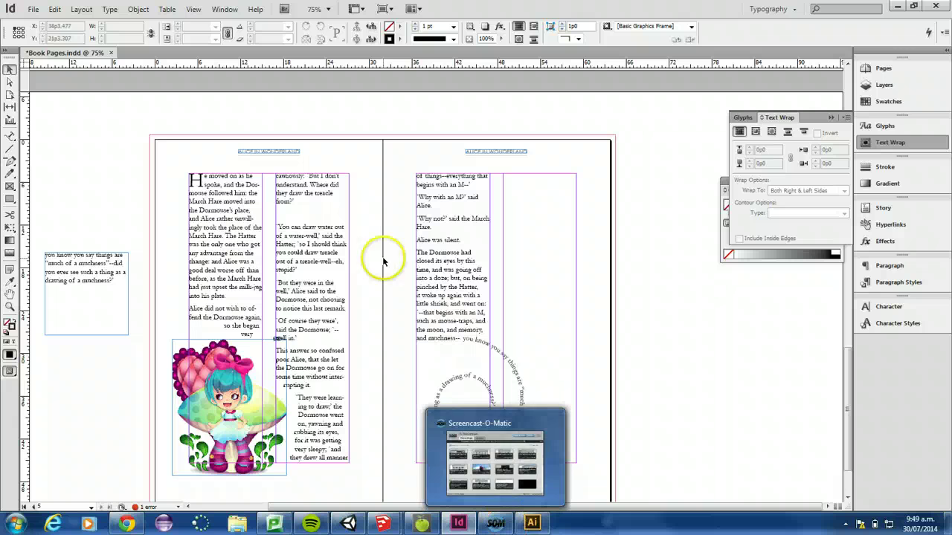
Check the spiral-text spread with its page headers in preview mode and return to the normal view
{"action": "key", "text": "w"}
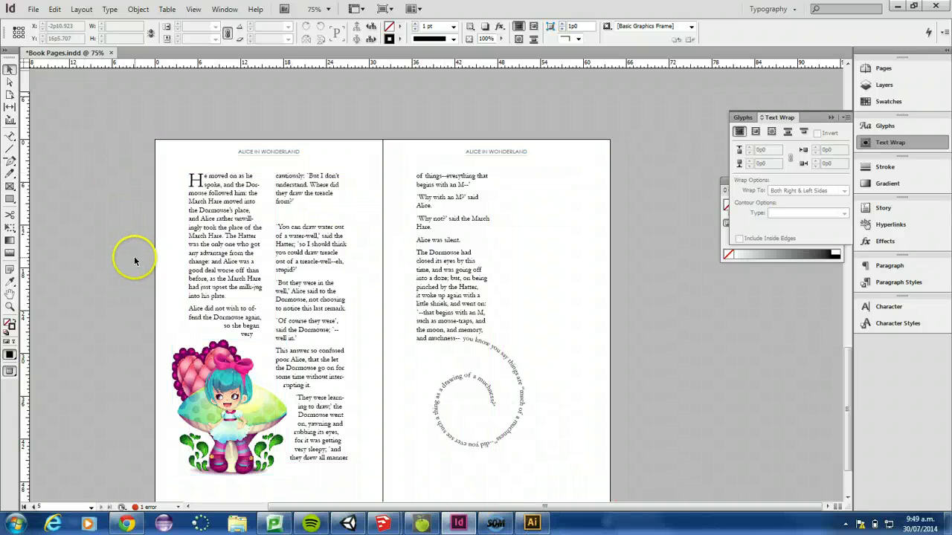
{"action": "key", "text": "w"}
{"action": "left_click", "coordinate": [494, 524]}
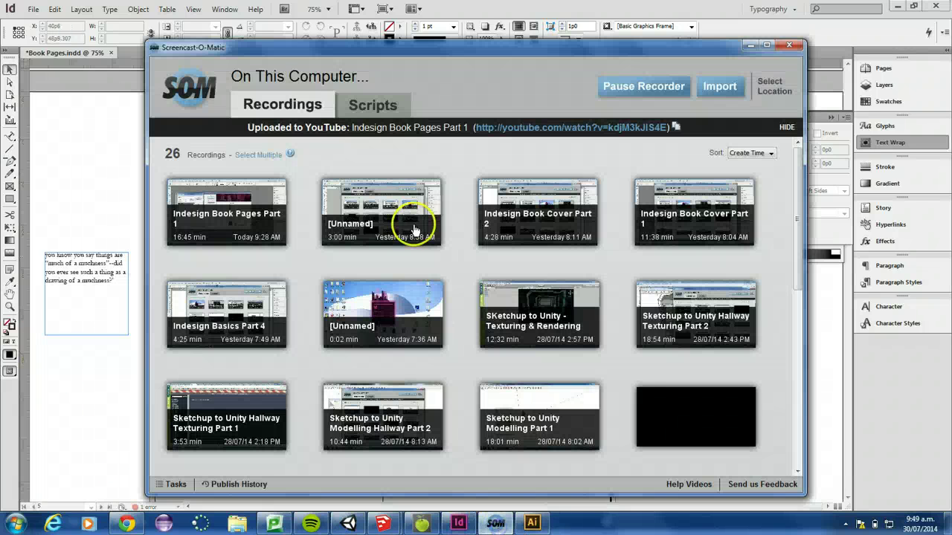